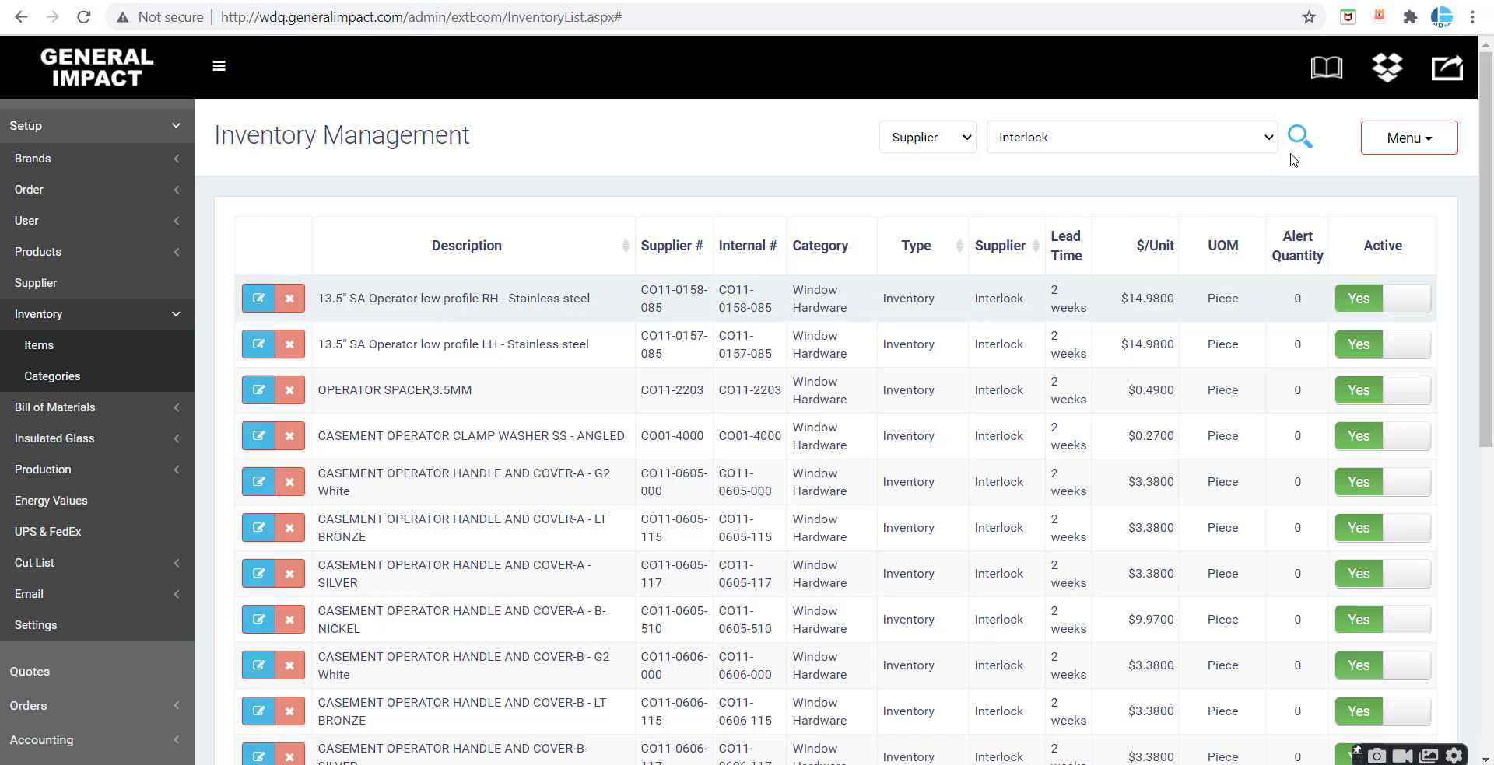
# Step: Choose Create new from the Interlock inventory list's Menu to start a new item
pyautogui.click(1412, 139)
pyautogui.click(1385, 178)
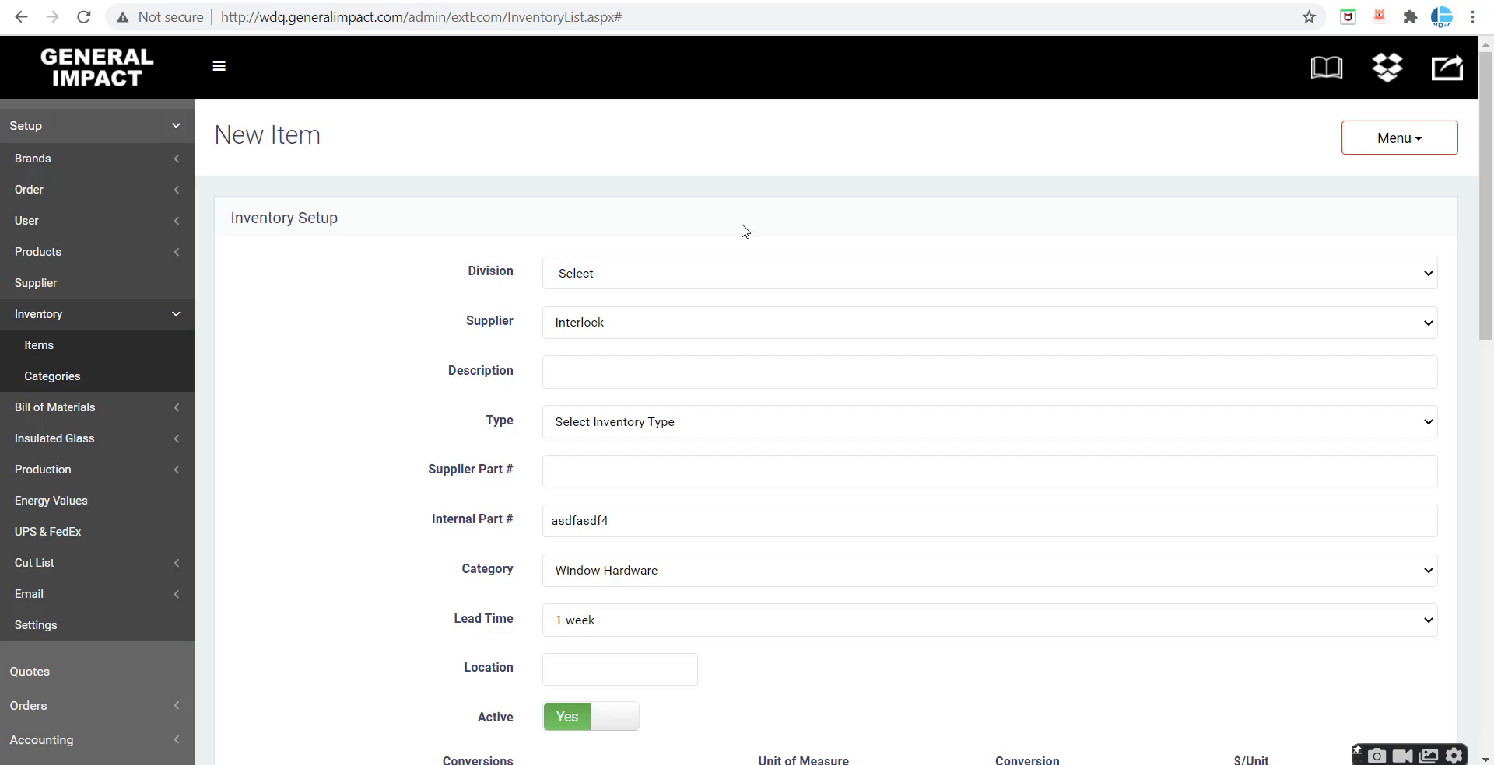
# Step: Walk through the Supplier, Type, Category and Lead Time fields, then return to Inventory Items
pyautogui.moveTo(464, 267); pyautogui.dragTo(490, 420)
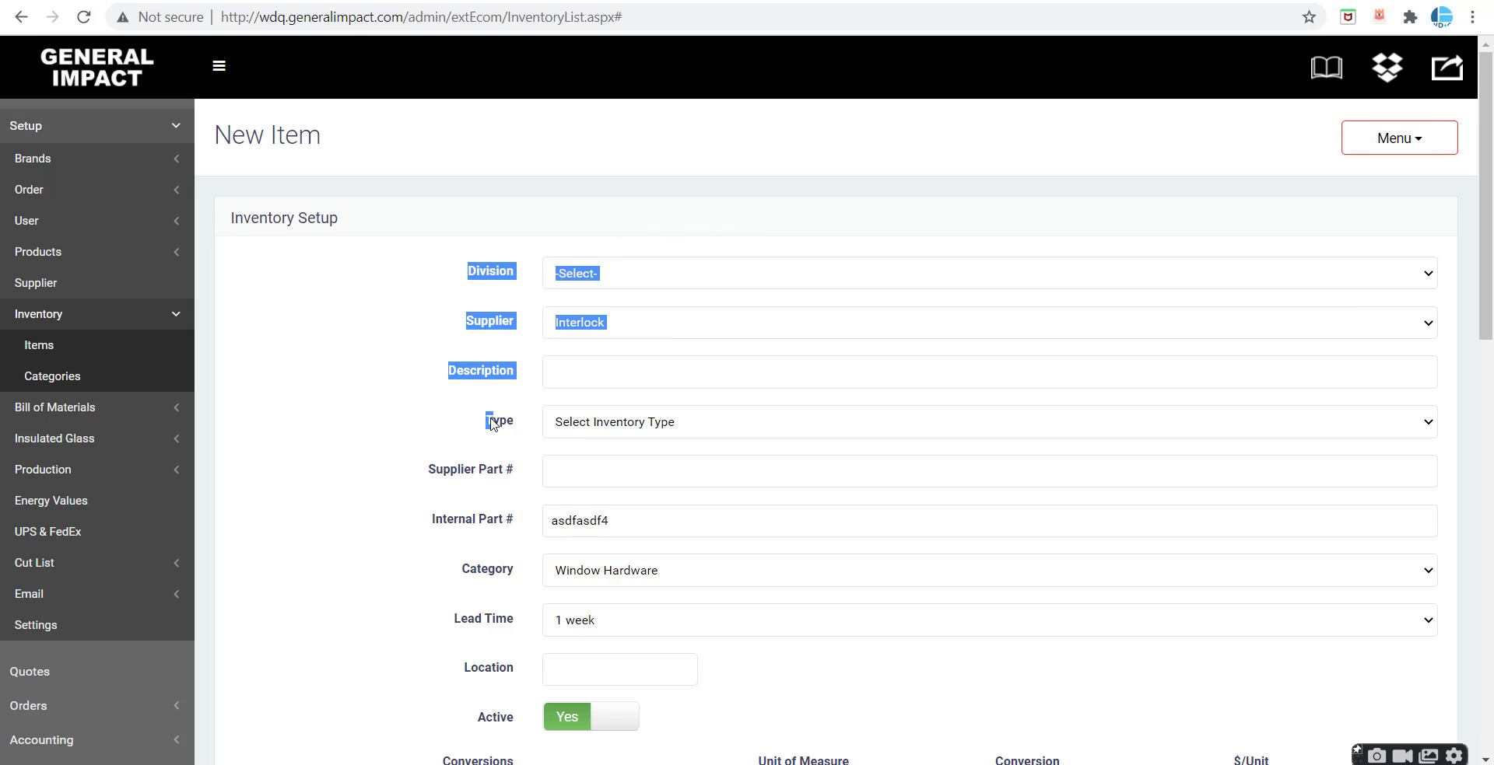
pyautogui.click(477, 351)
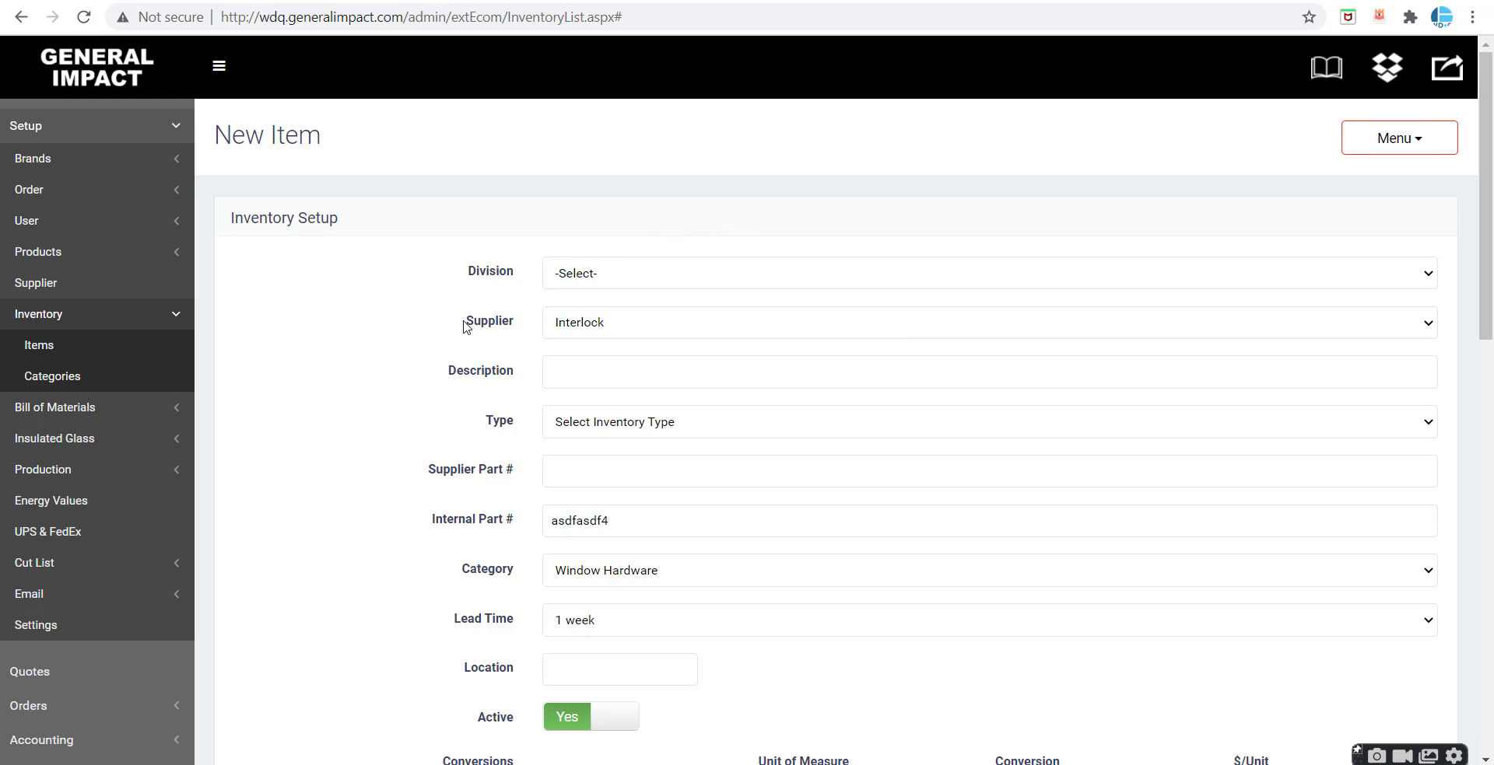
pyautogui.moveTo(507, 325); pyautogui.dragTo(479, 325)
pyautogui.click(448, 379)
pyautogui.moveTo(472, 422); pyautogui.dragTo(507, 422)
pyautogui.moveTo(504, 576); pyautogui.dragTo(469, 572)
pyautogui.moveTo(461, 619); pyautogui.dragTo(631, 364)
pyautogui.scroll(-8, 477, 617)
pyautogui.scroll(6, 611, 313)
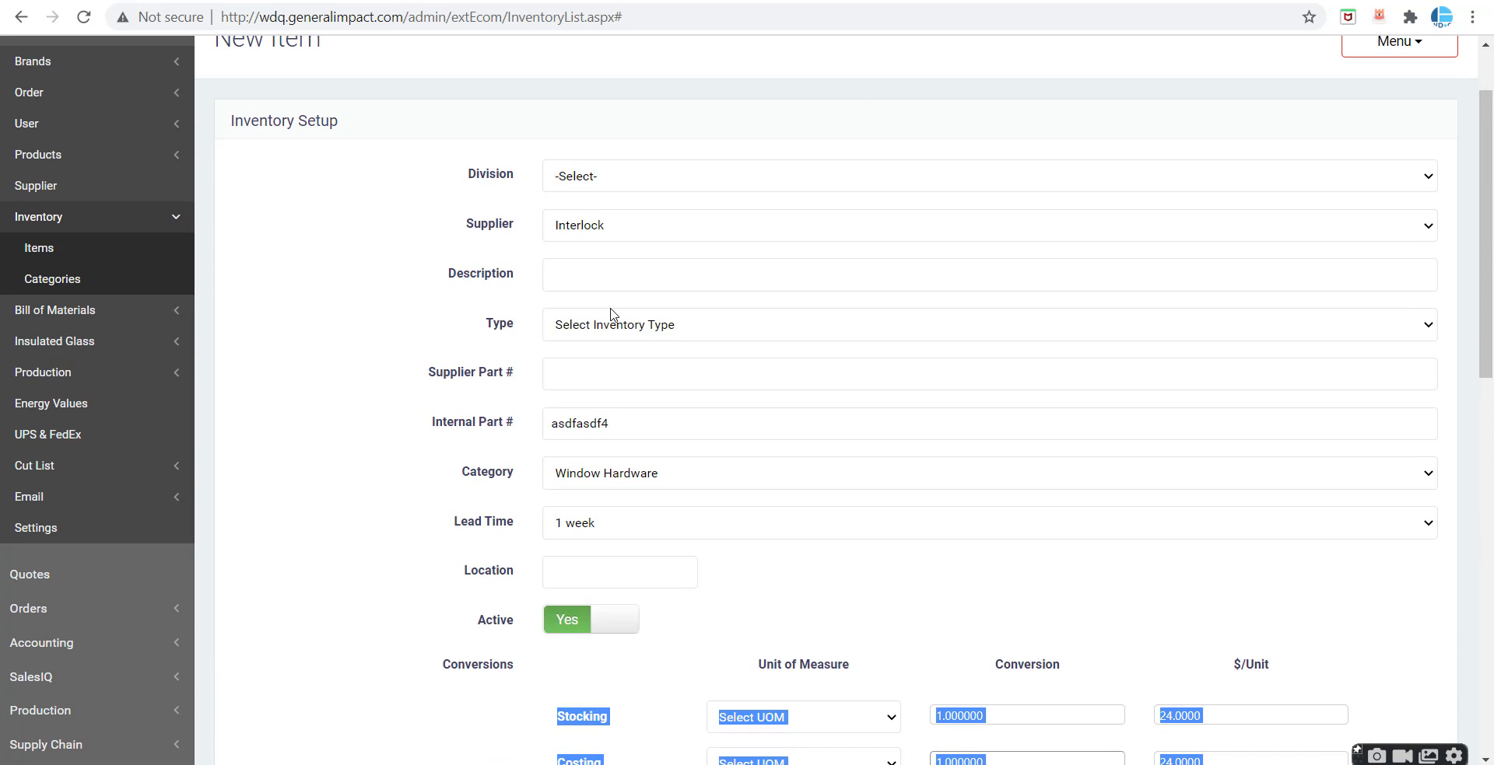
pyautogui.click(74, 247)
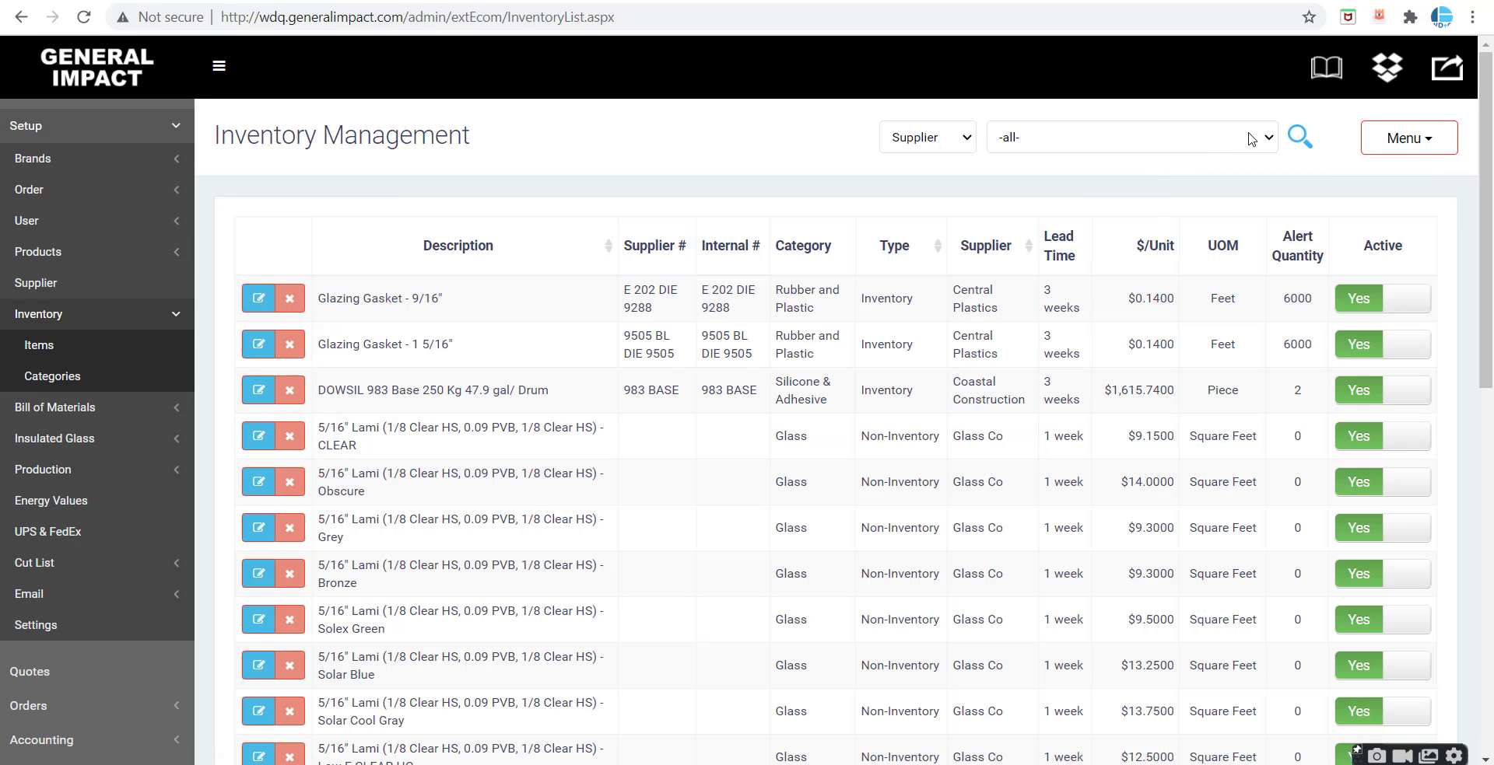
# Step: Export the inventory rules for supplier Interlock to a spreadsheet
pyautogui.click(1377, 144)
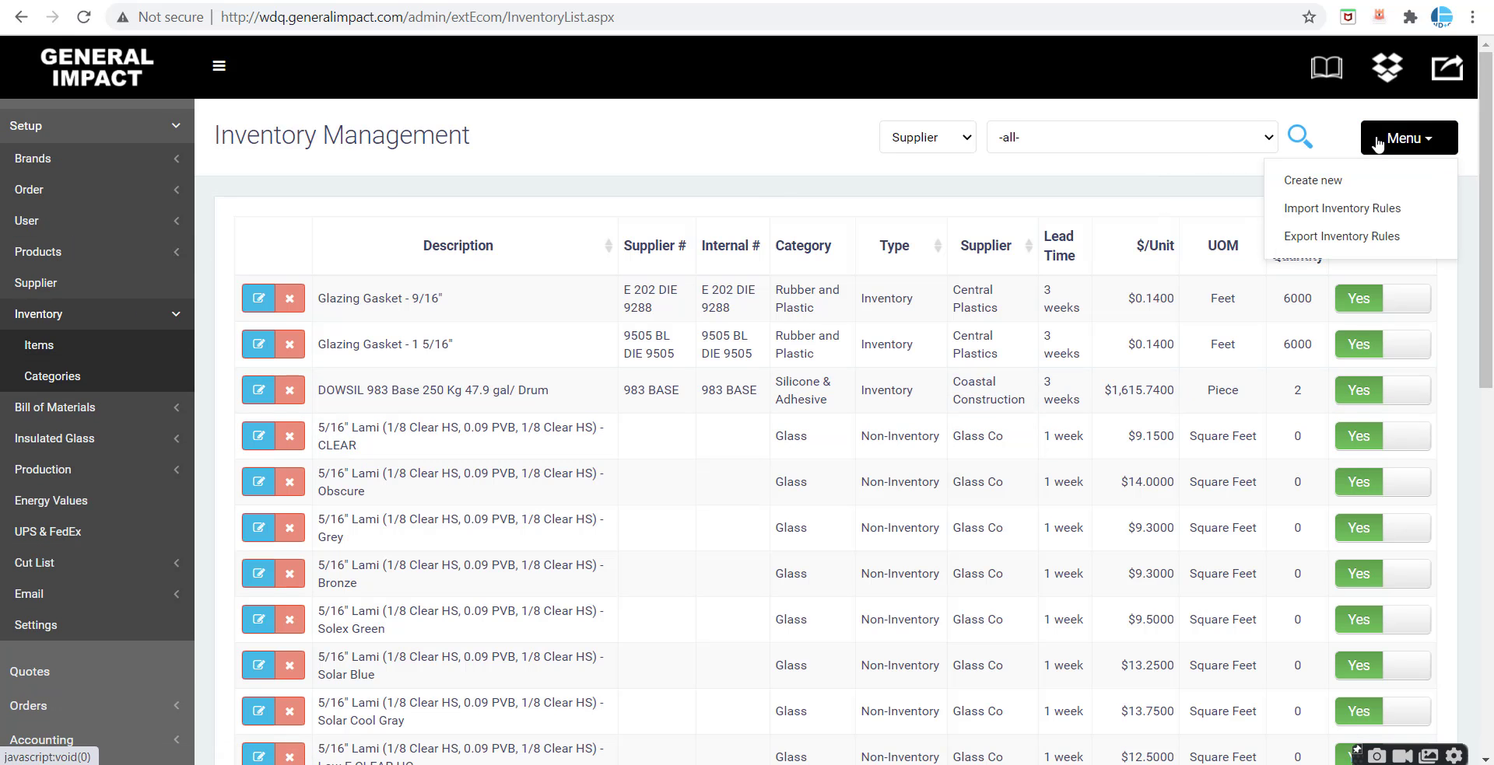
pyautogui.click(1362, 236)
pyautogui.click(652, 179)
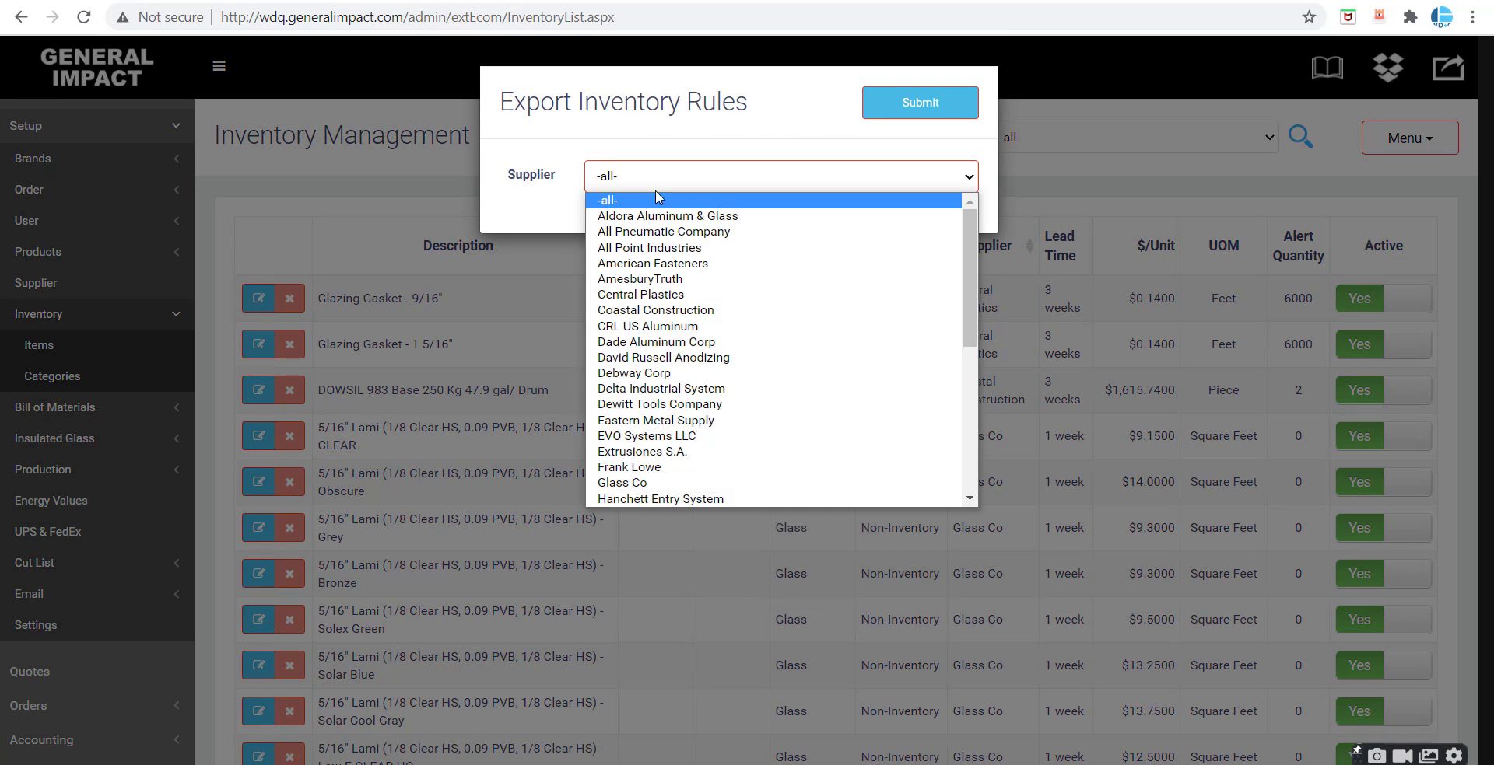
pyautogui.scroll(-3, 696, 321)
pyautogui.click(685, 367)
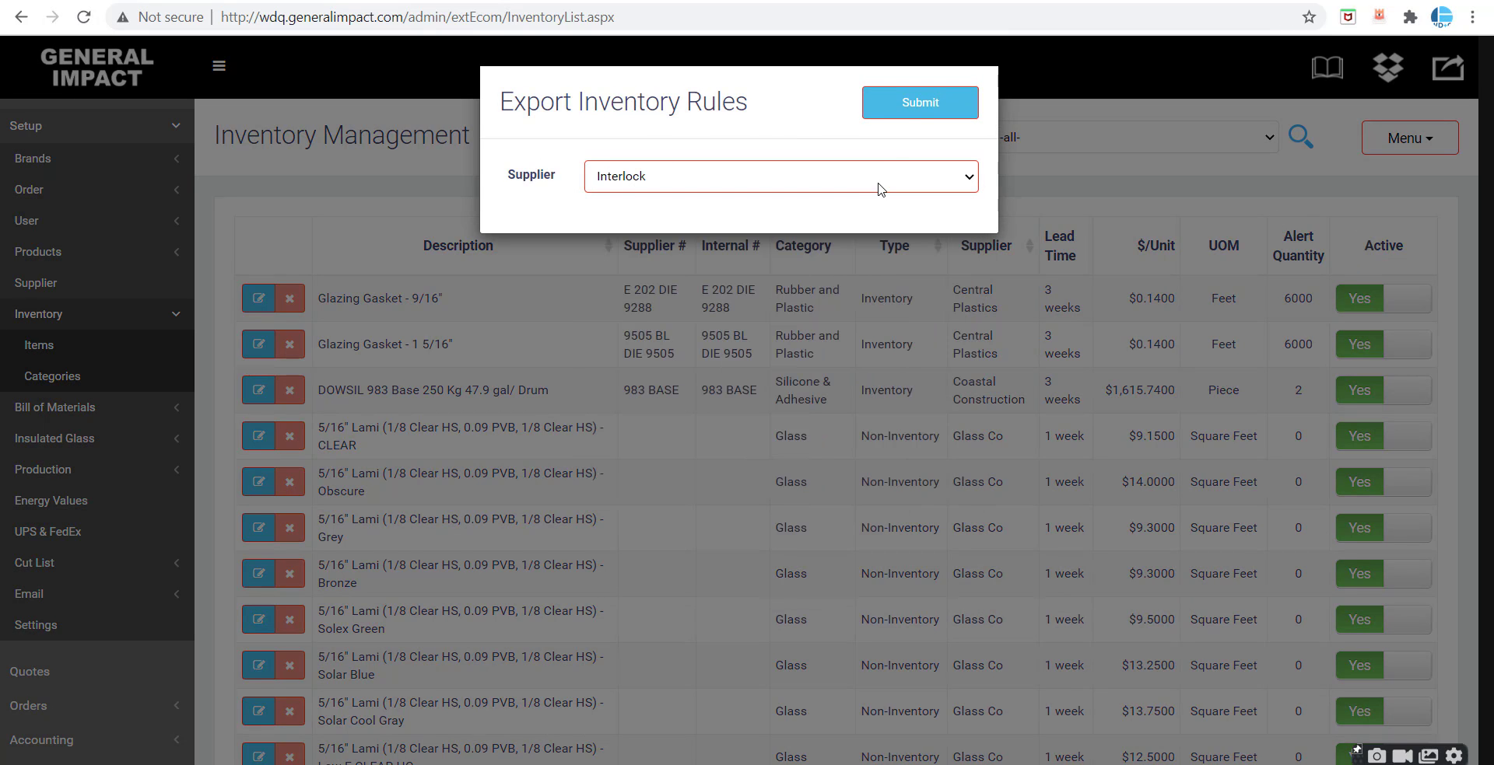
pyautogui.click(909, 116)
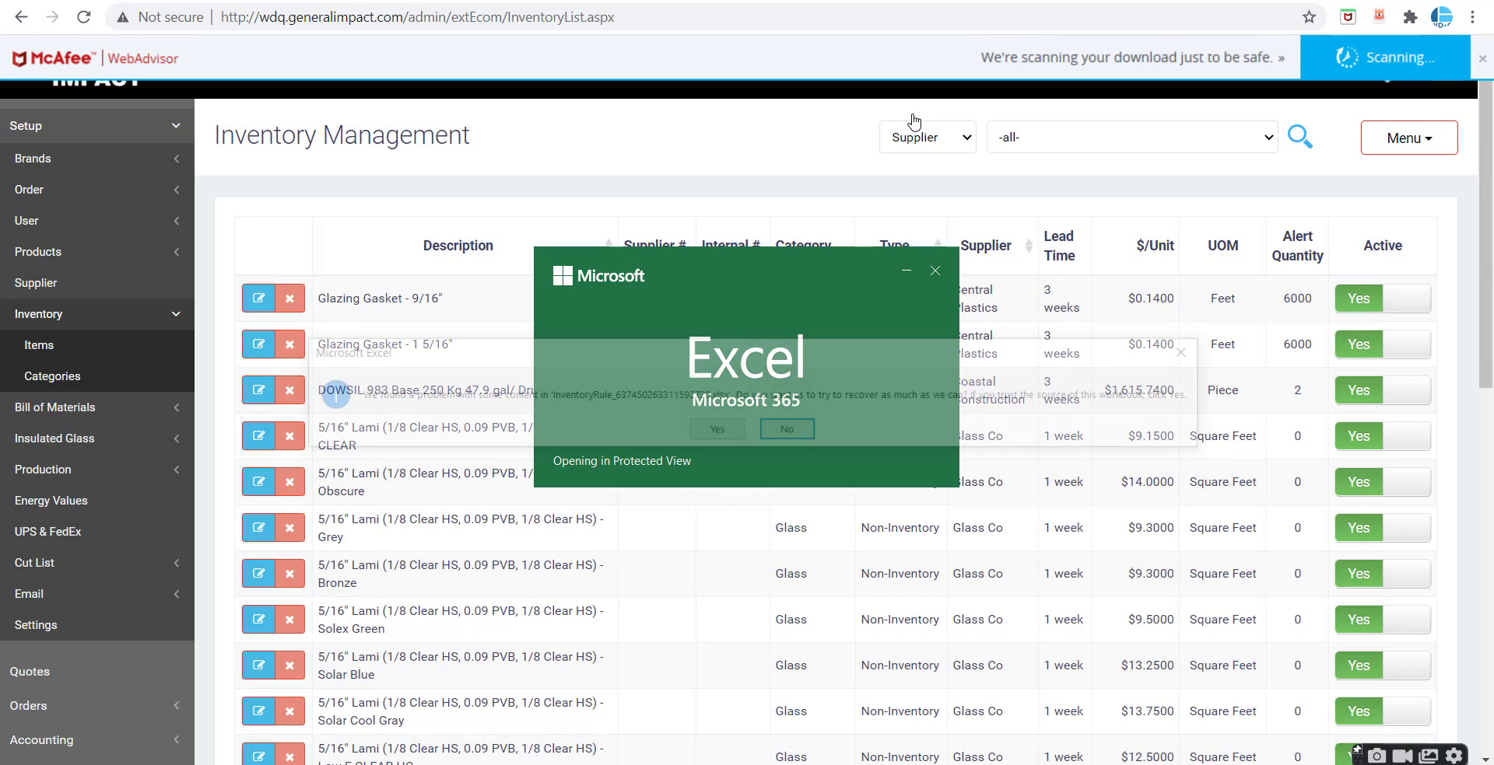
# Step: Recover the exported workbook, enable editing, and review the Division through Supplier # headers
pyautogui.click(717, 427)
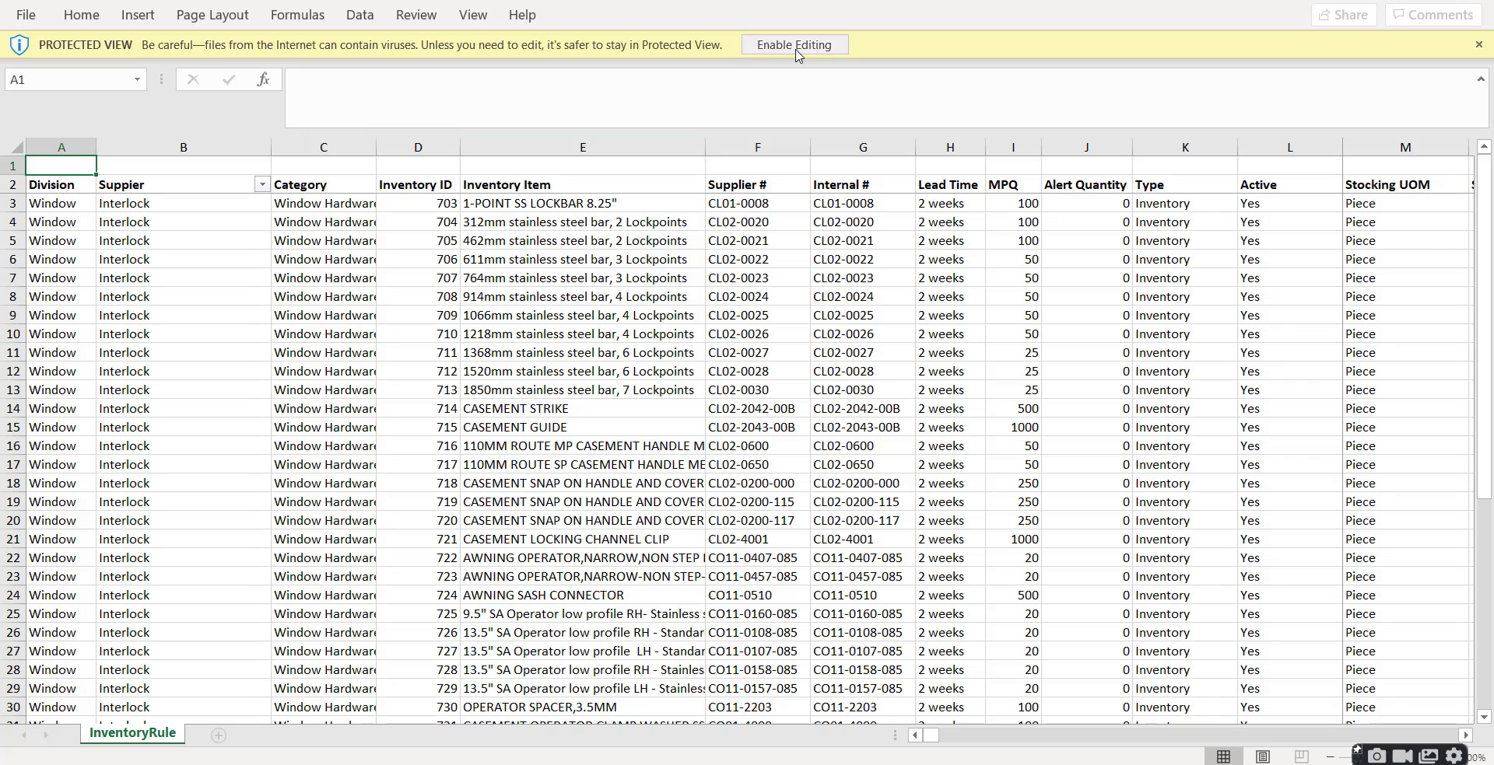
pyautogui.click(794, 44)
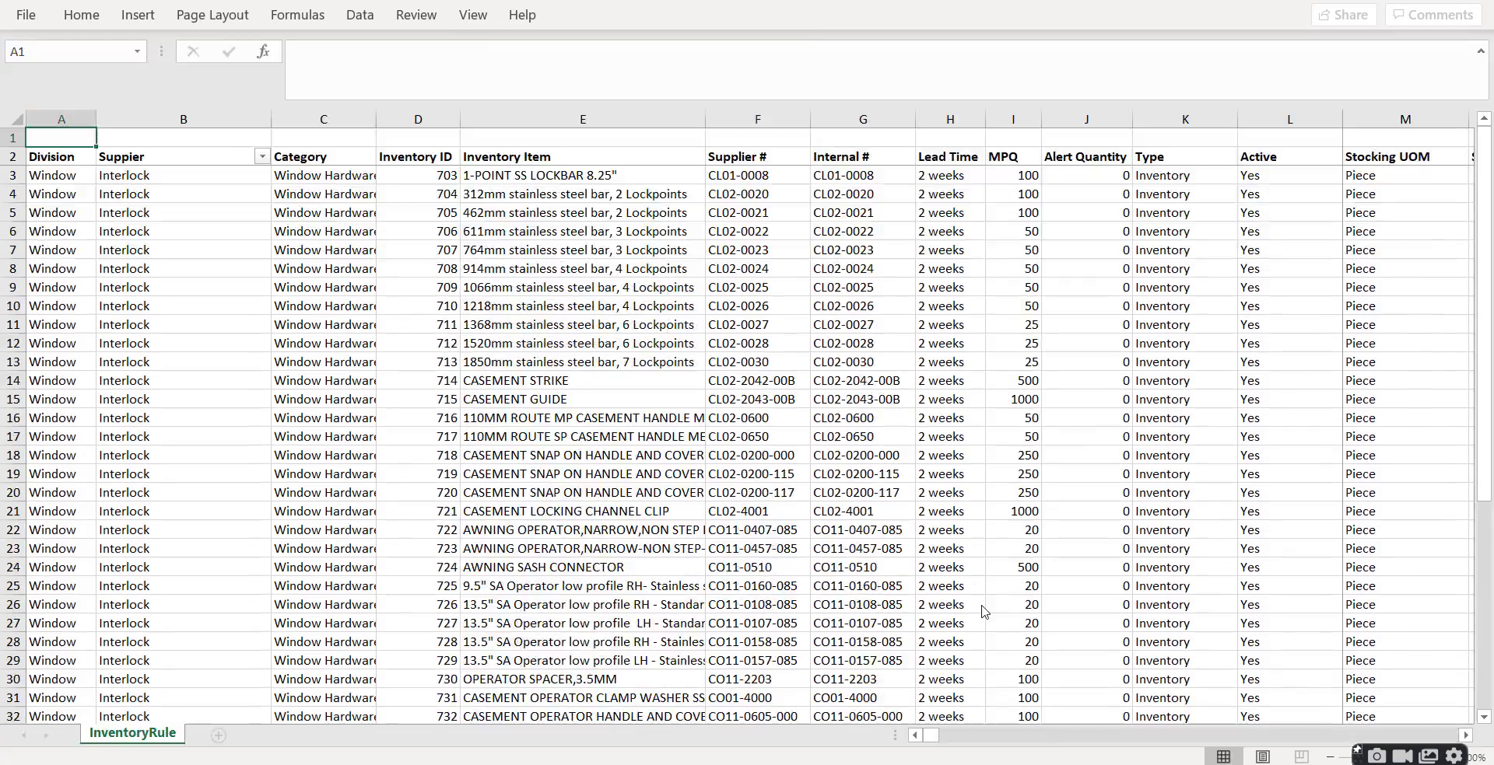
pyautogui.click(1184, 445)
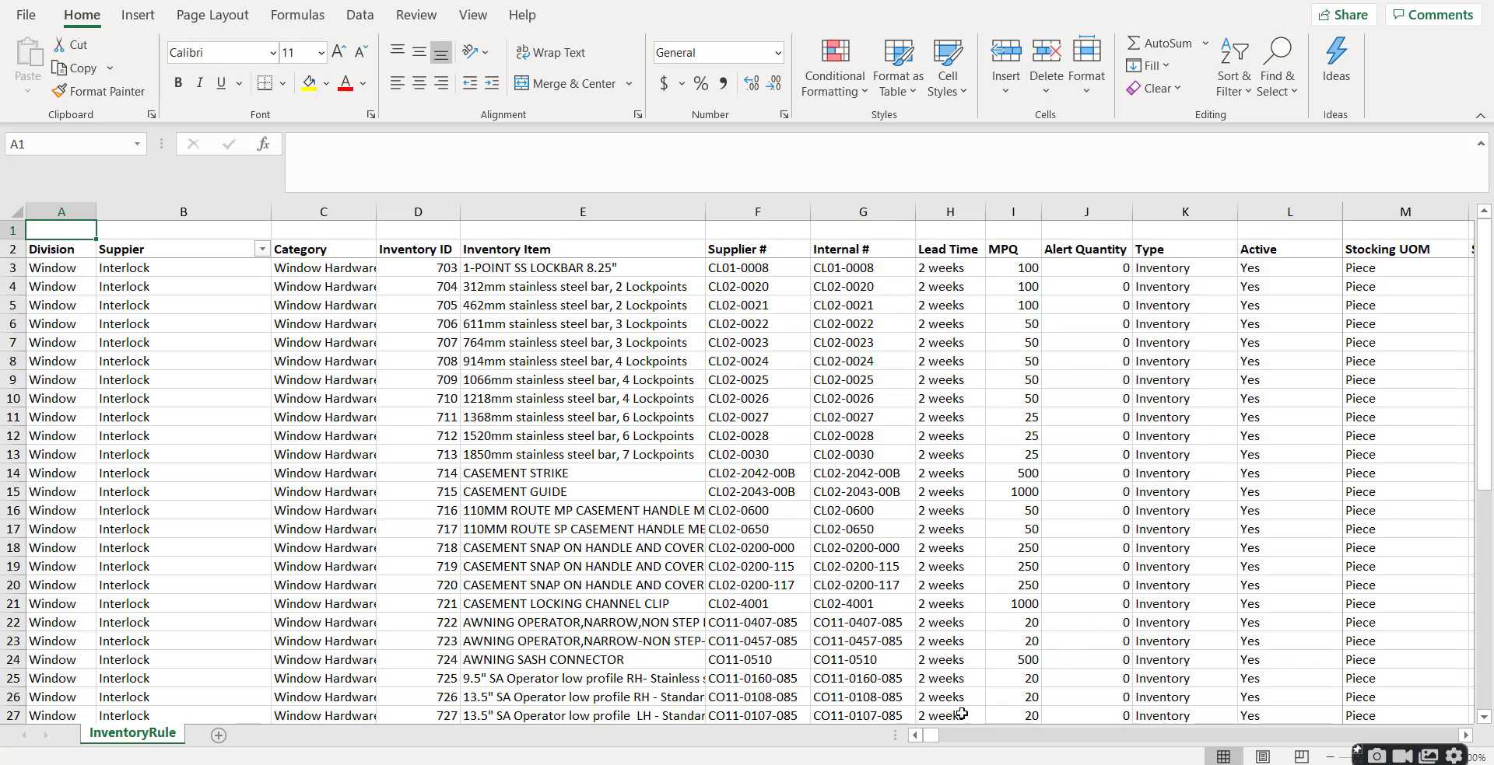
pyautogui.click(74, 255)
pyautogui.click(111, 254)
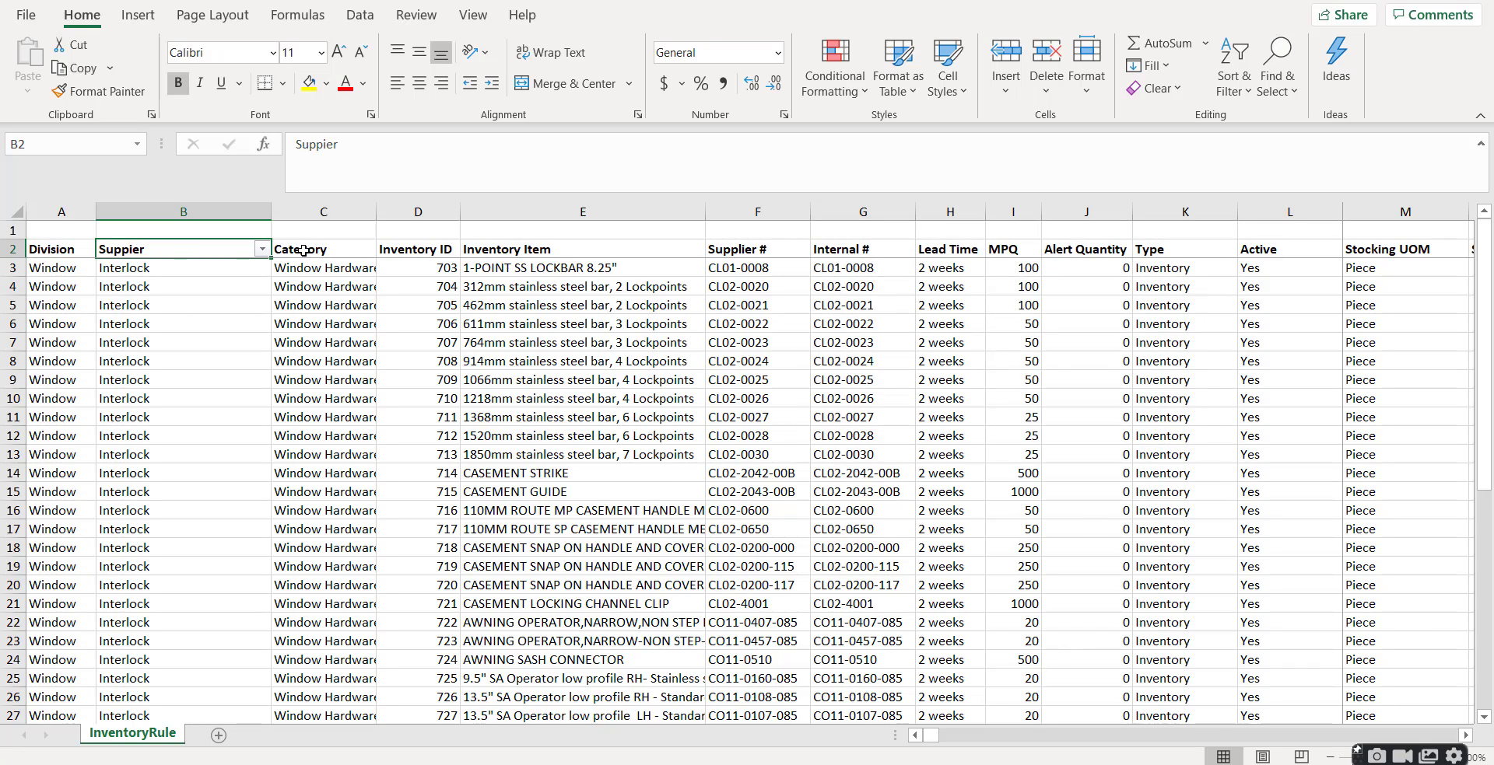
pyautogui.click(303, 250)
pyautogui.click(165, 252)
pyautogui.click(296, 261)
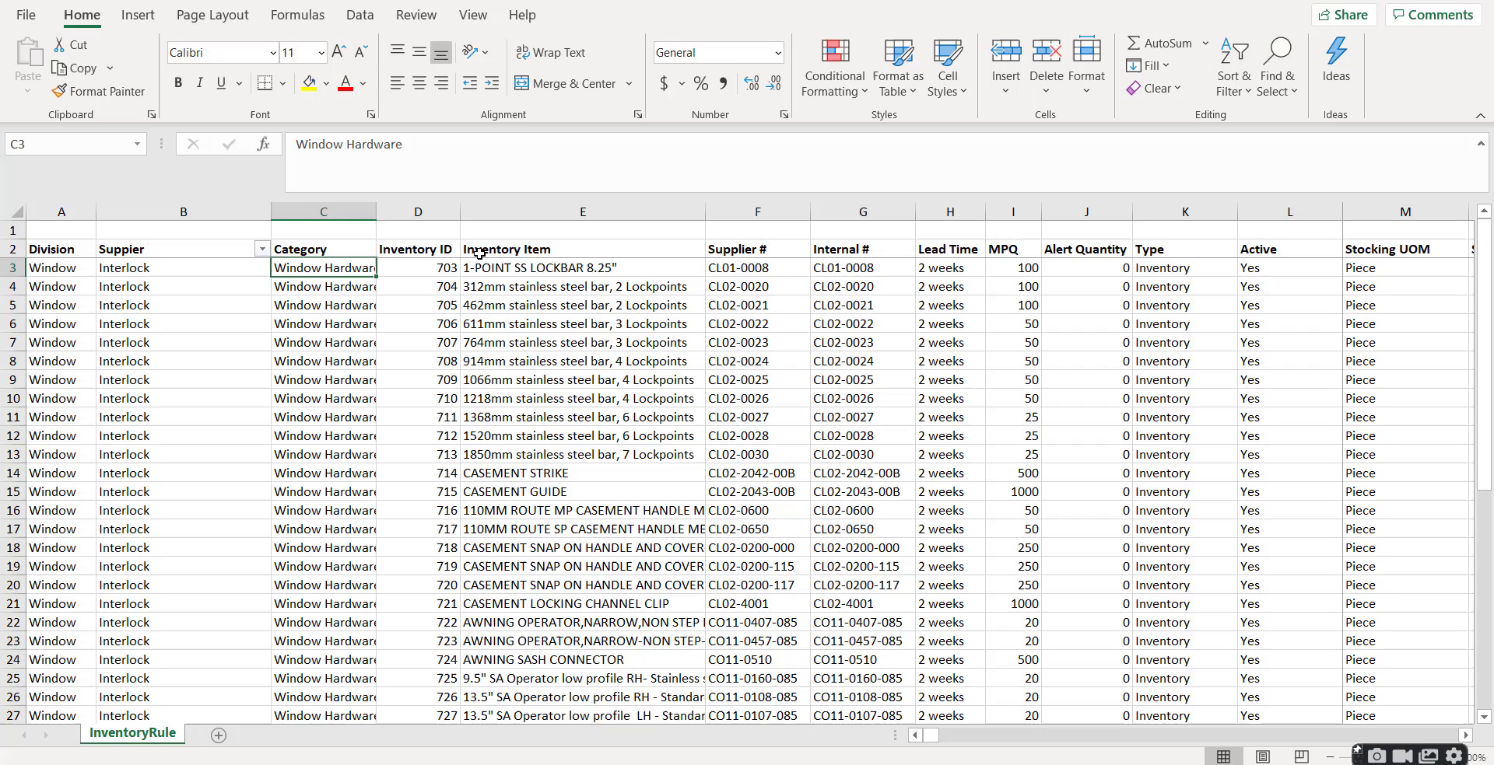
pyautogui.click(510, 250)
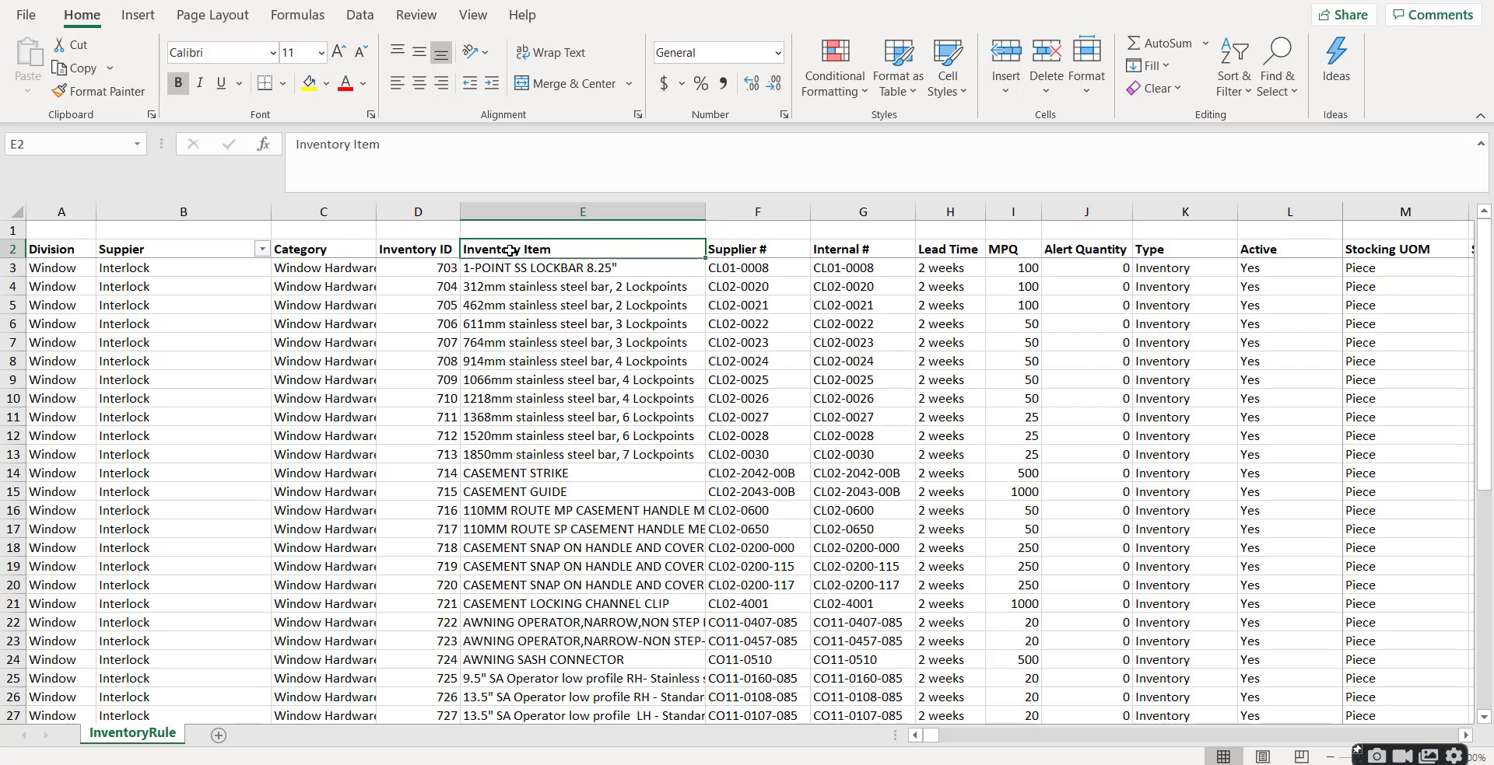
pyautogui.click(728, 250)
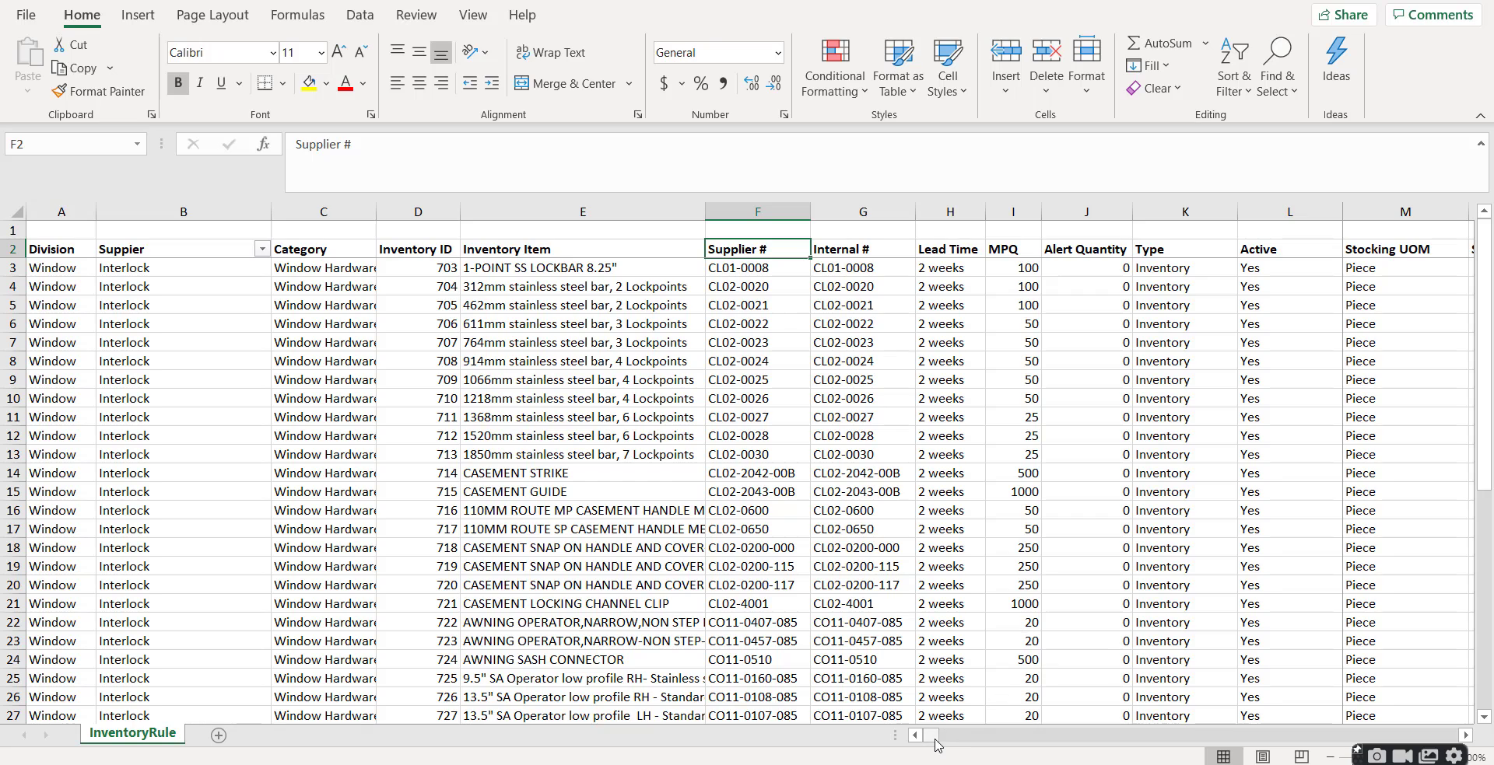
# Step: Hide columns F through L (Supplier # to Active) and point out the UOM columns
pyautogui.click(1304, 202)
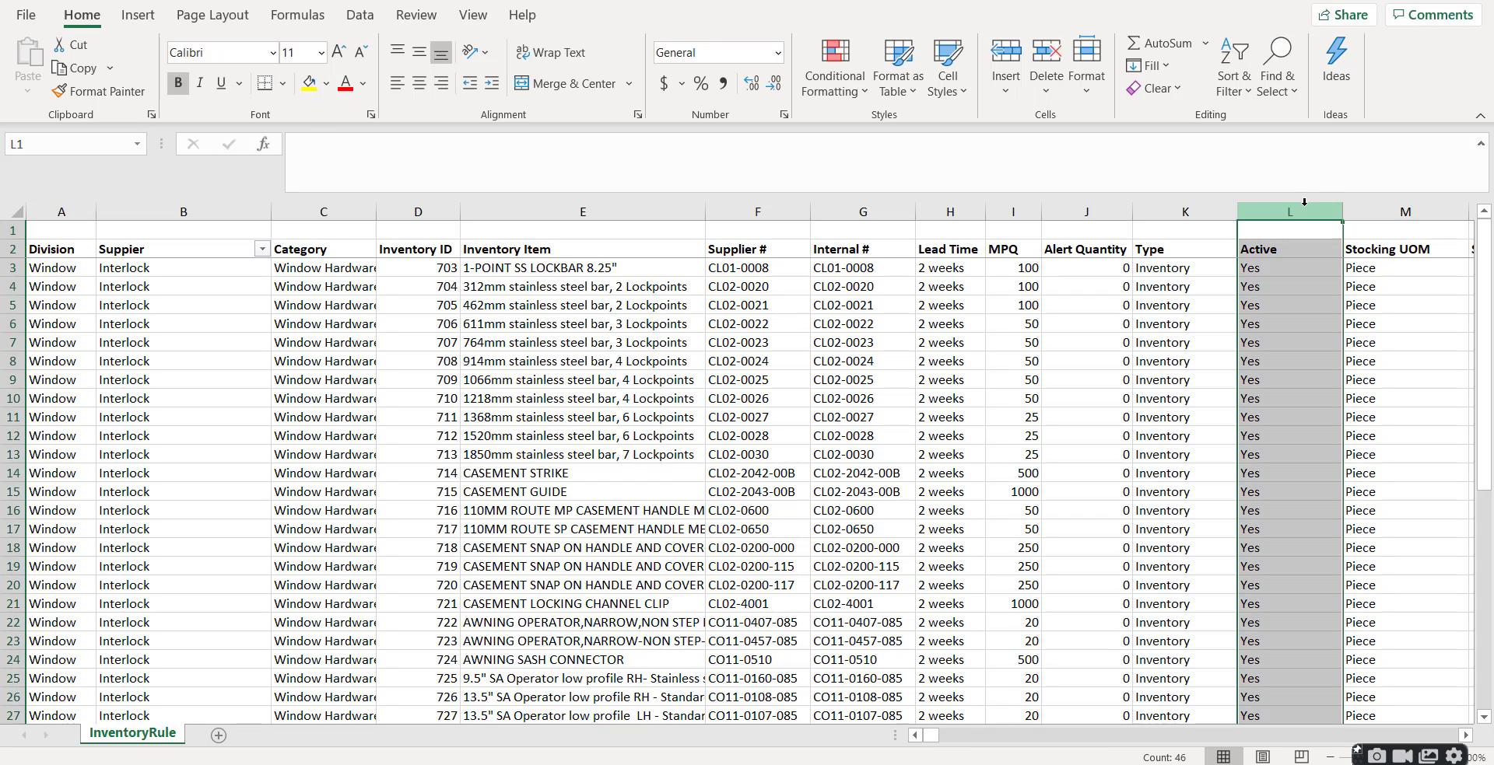
pyautogui.moveTo(1304, 203); pyautogui.dragTo(777, 210)
pyautogui.rightClick(778, 210)
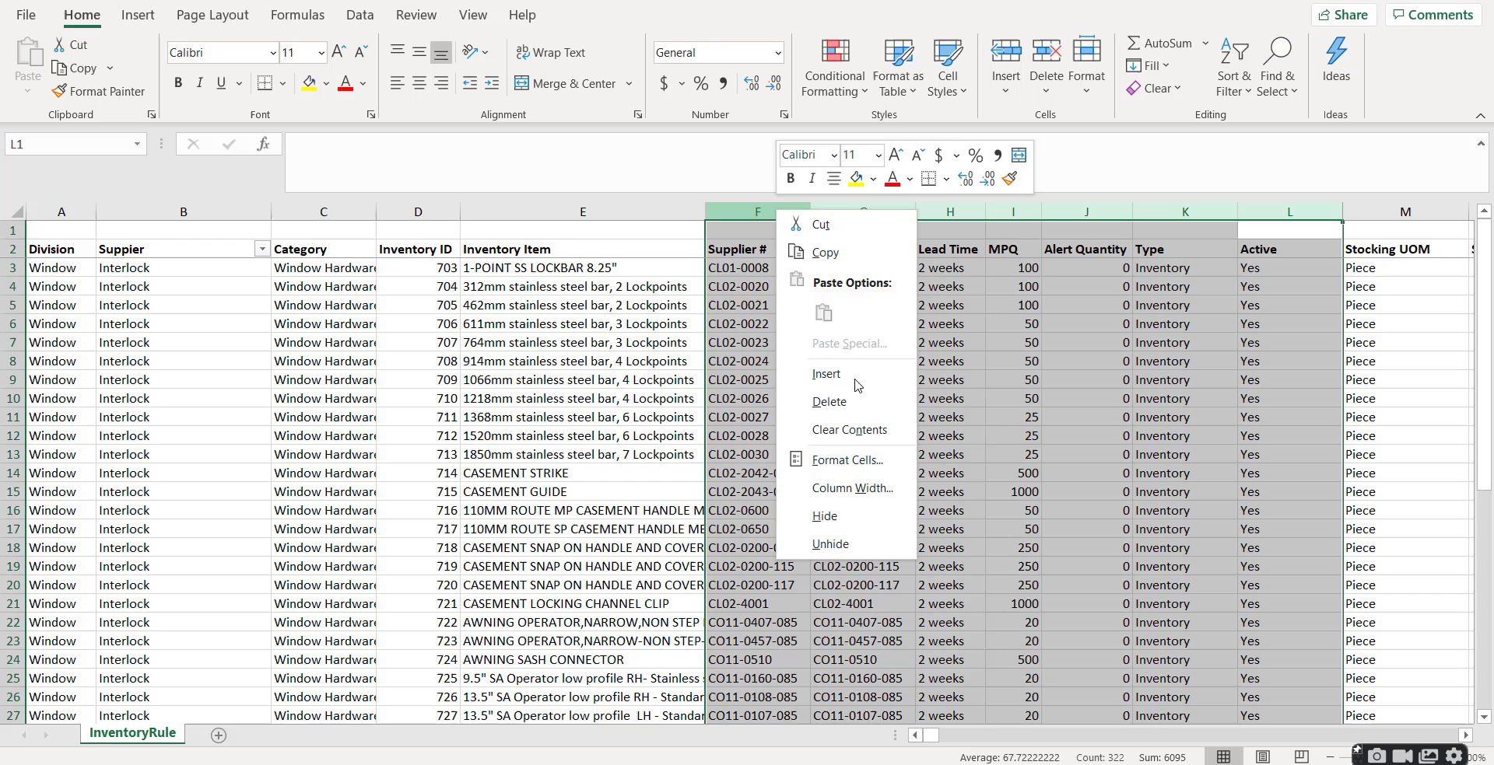
pyautogui.click(828, 516)
pyautogui.click(792, 274)
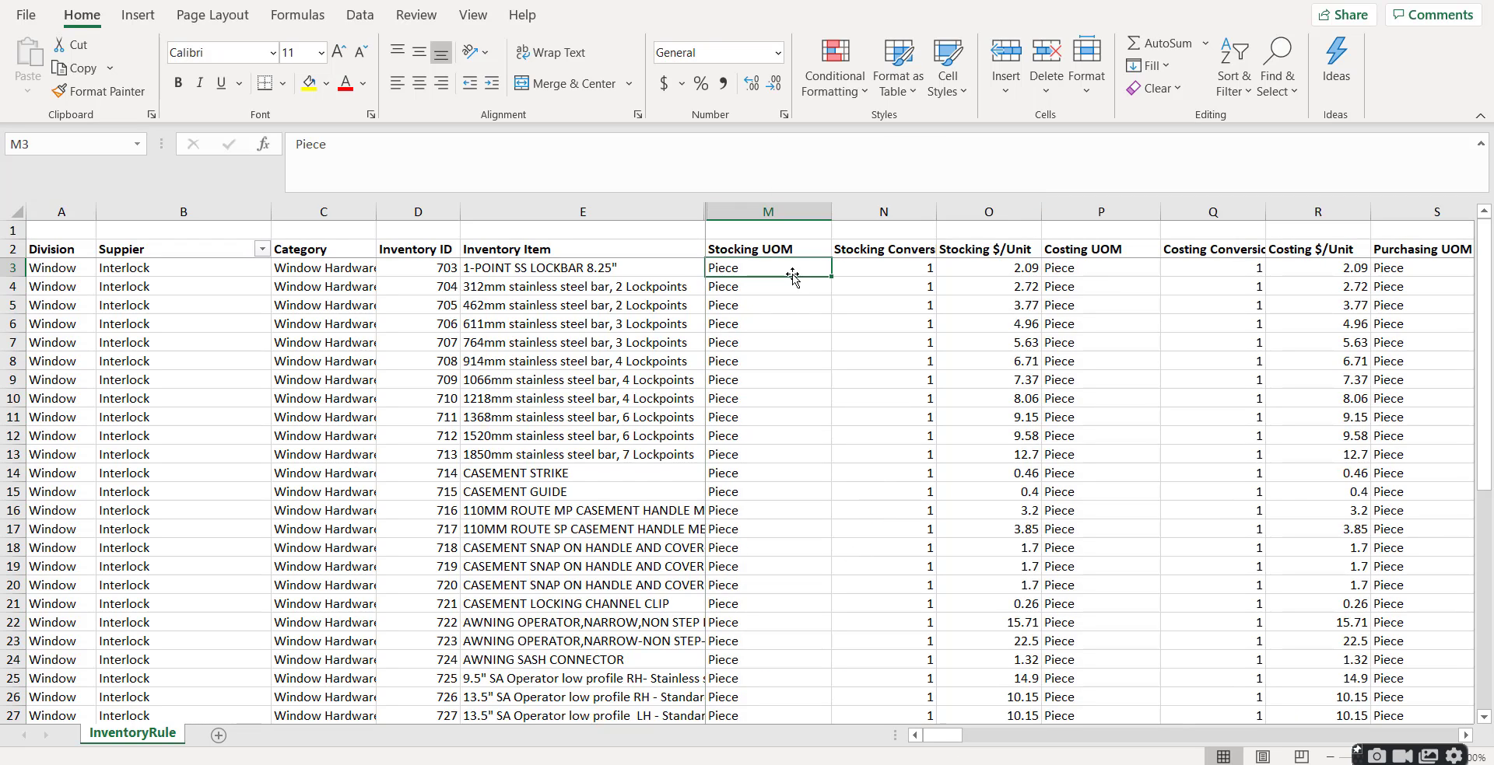
pyautogui.click(1153, 257)
pyautogui.click(1405, 247)
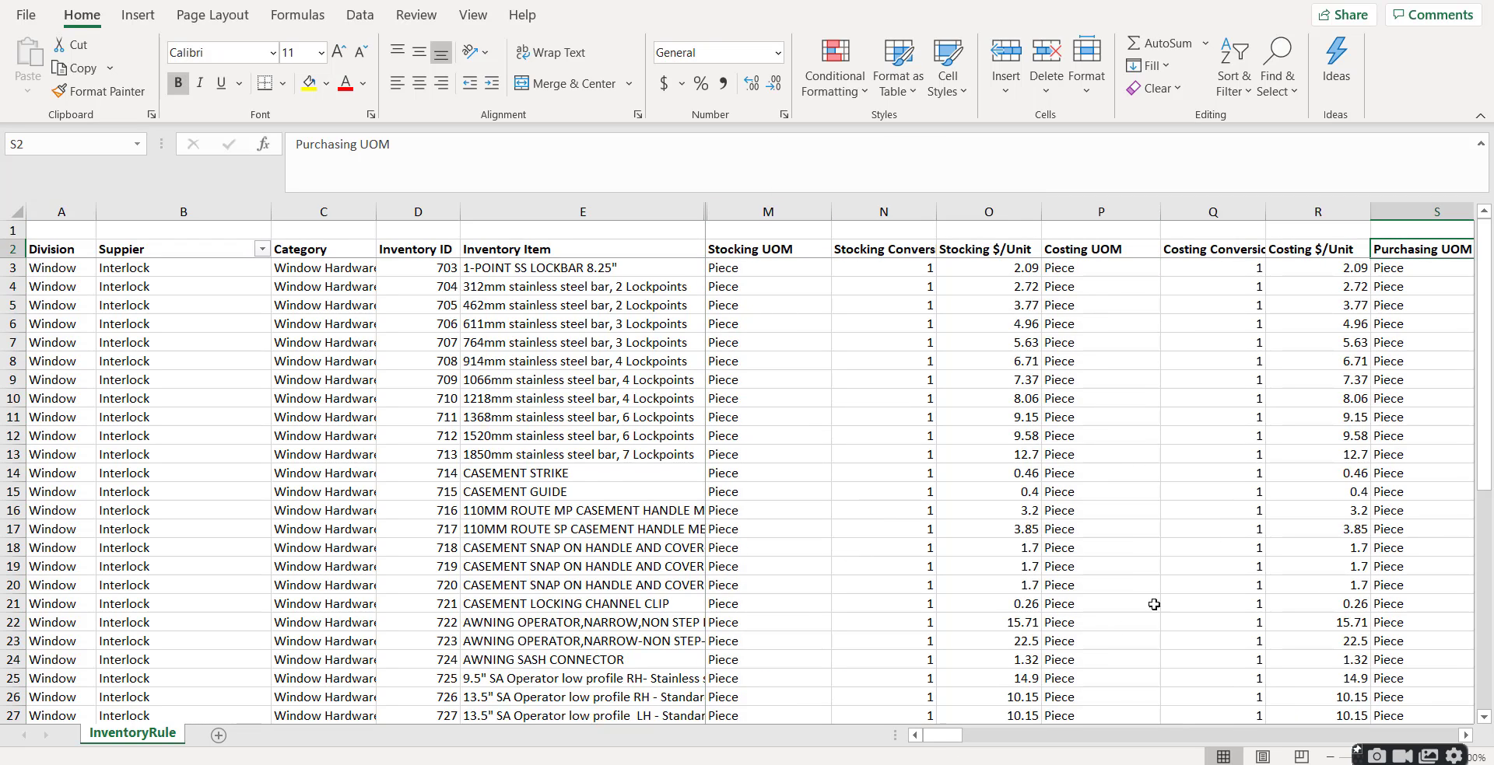
pyautogui.moveTo(928, 737); pyautogui.dragTo(964, 739)
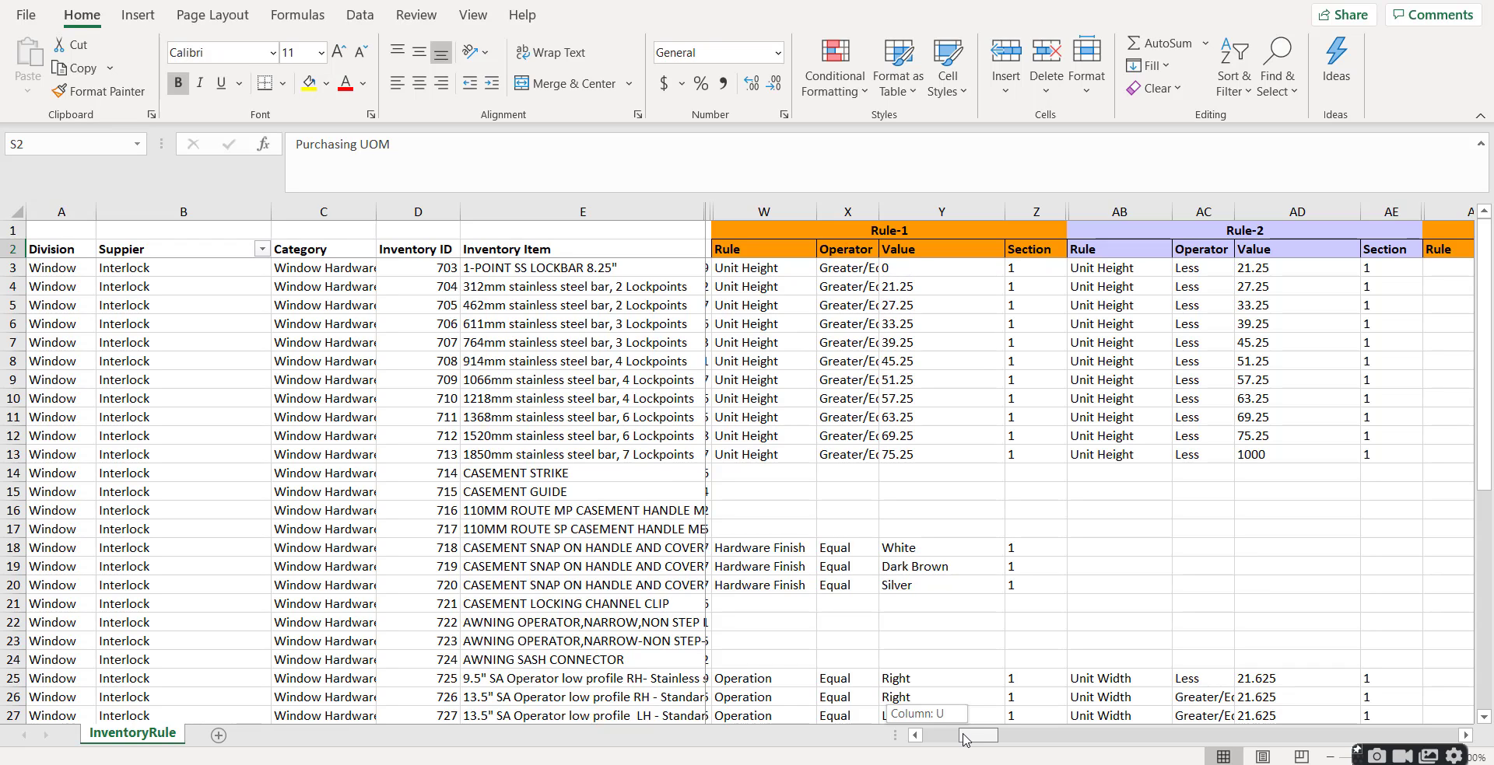
# Step: Scroll down to row 47 and select its Division, Supplier and Category cells A47:C47
pyautogui.moveTo(965, 740); pyautogui.dragTo(946, 739)
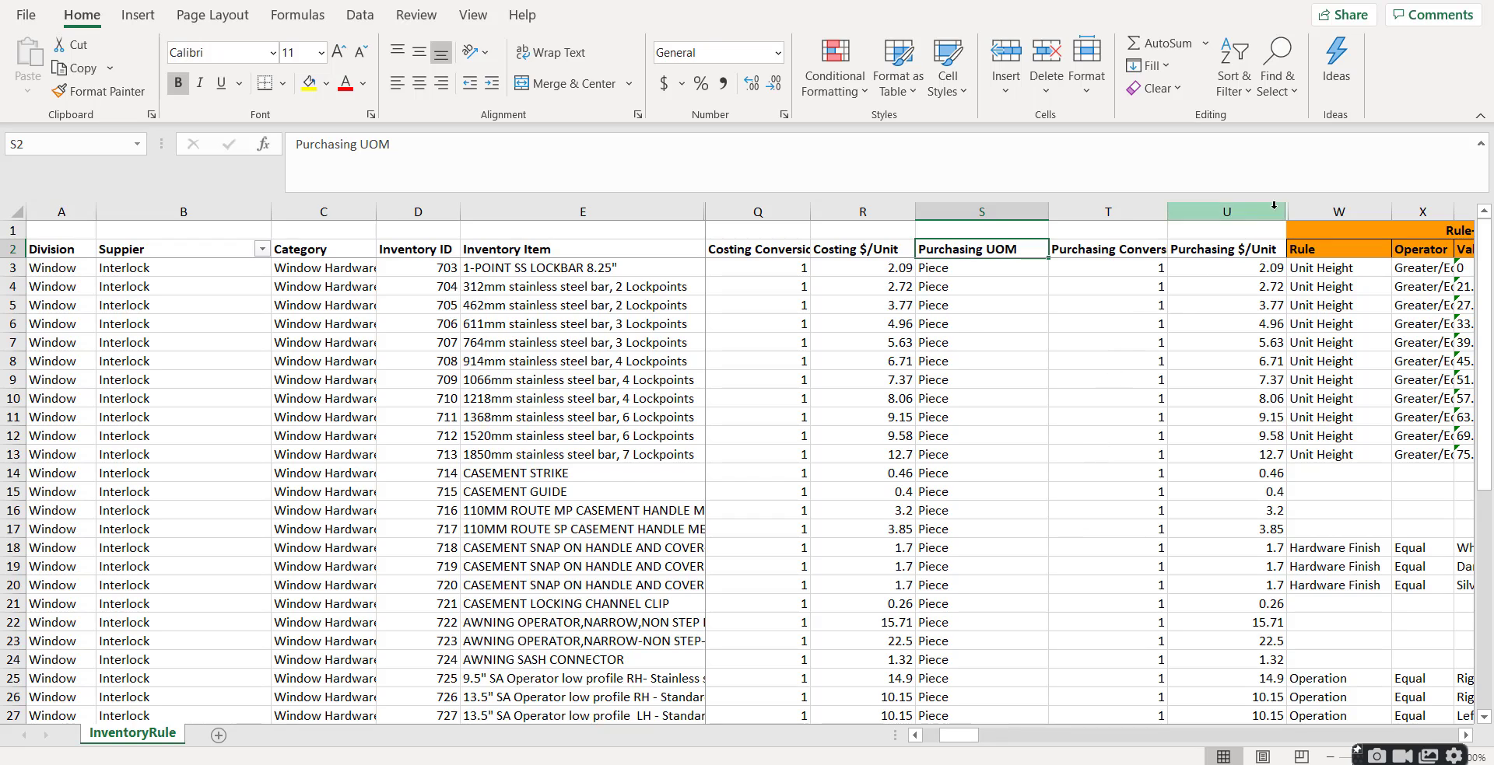
pyautogui.moveTo(958, 736); pyautogui.dragTo(941, 737)
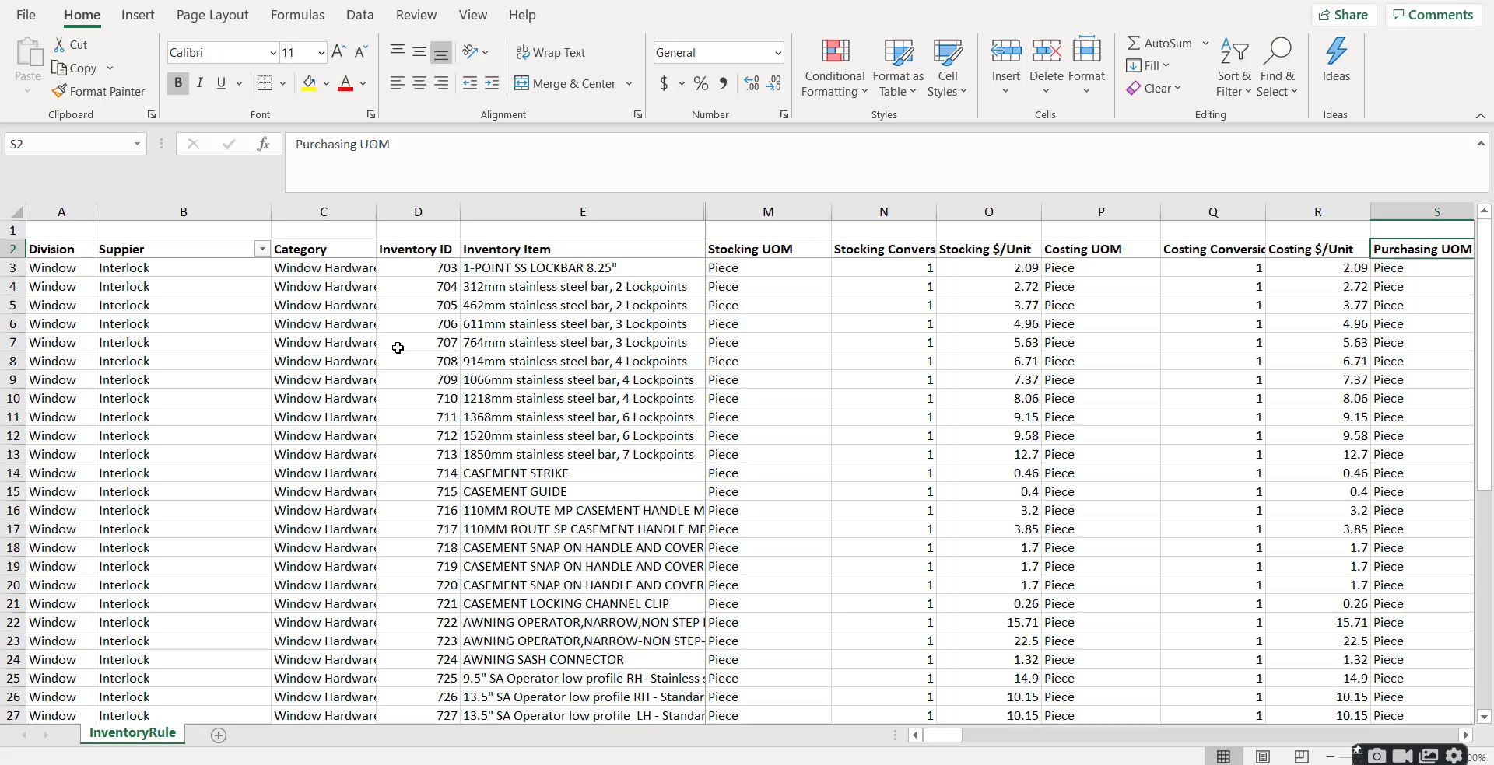
pyautogui.scroll(-11, 398, 347)
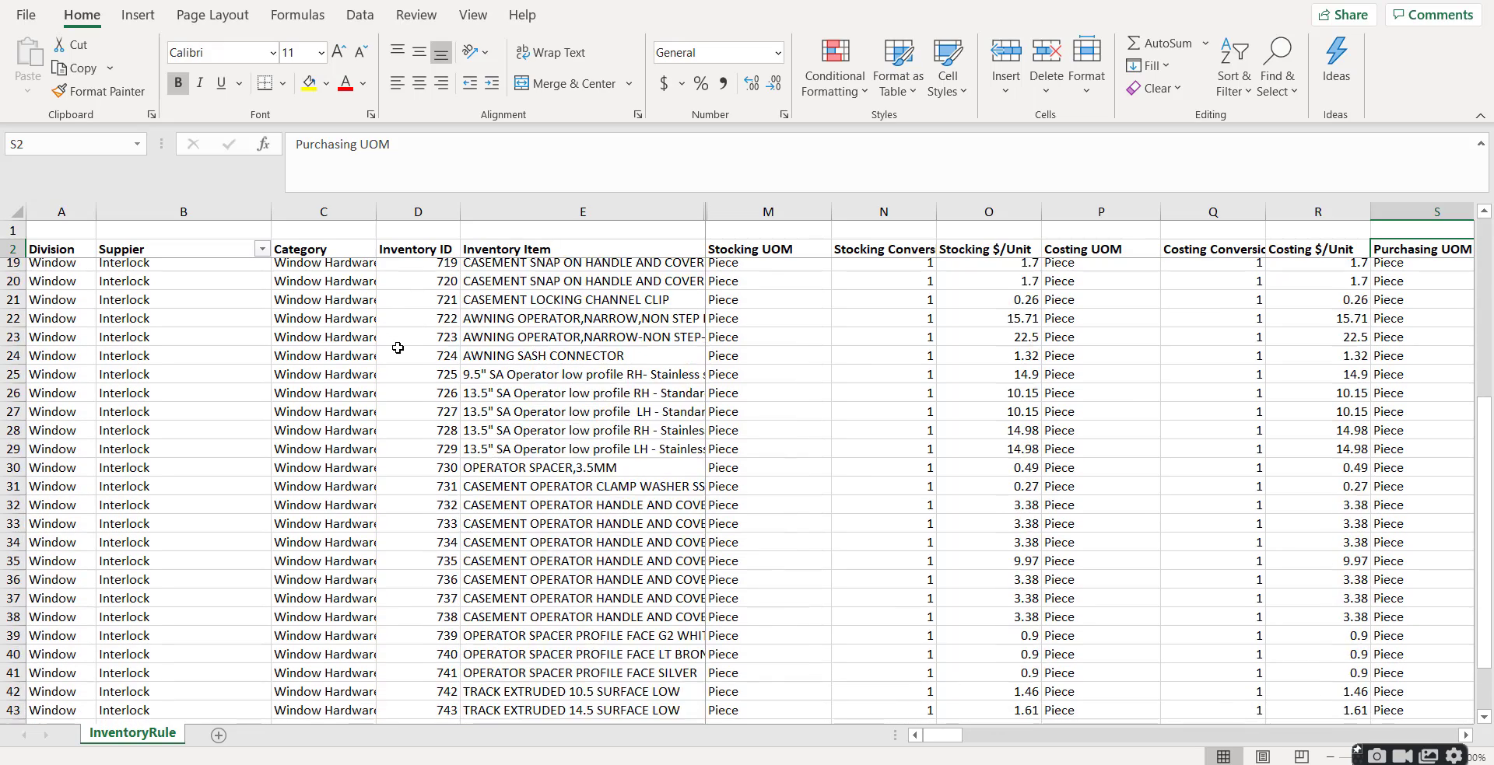
pyautogui.moveTo(48, 471); pyautogui.dragTo(331, 336)
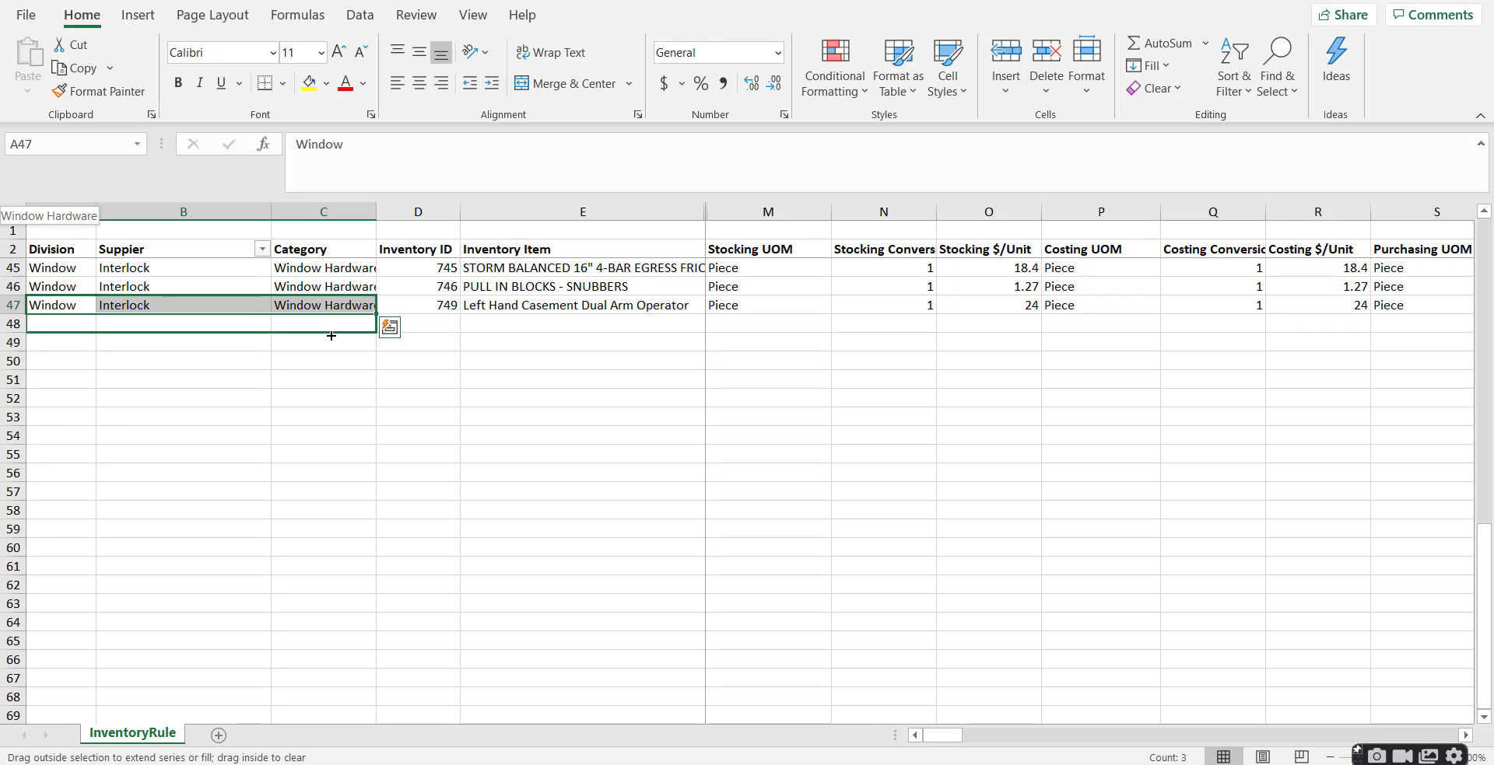
# Step: Copy Window, Interlock, Window Hardware into row 48 and unhide columns F through L
pyautogui.moveTo(331, 336); pyautogui.dragTo(331, 336)
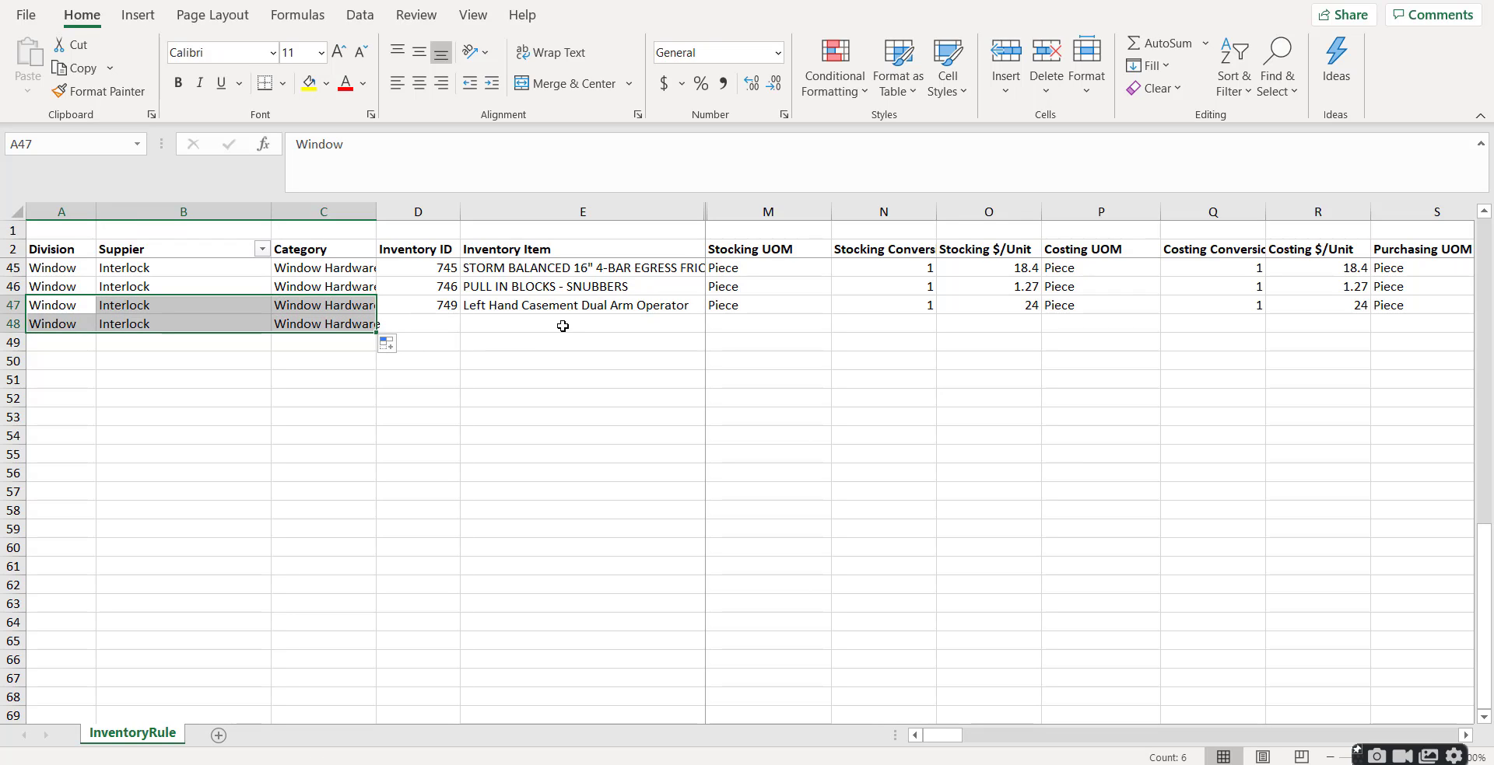
pyautogui.moveTo(676, 208); pyautogui.dragTo(719, 209)
pyautogui.rightClick(719, 208)
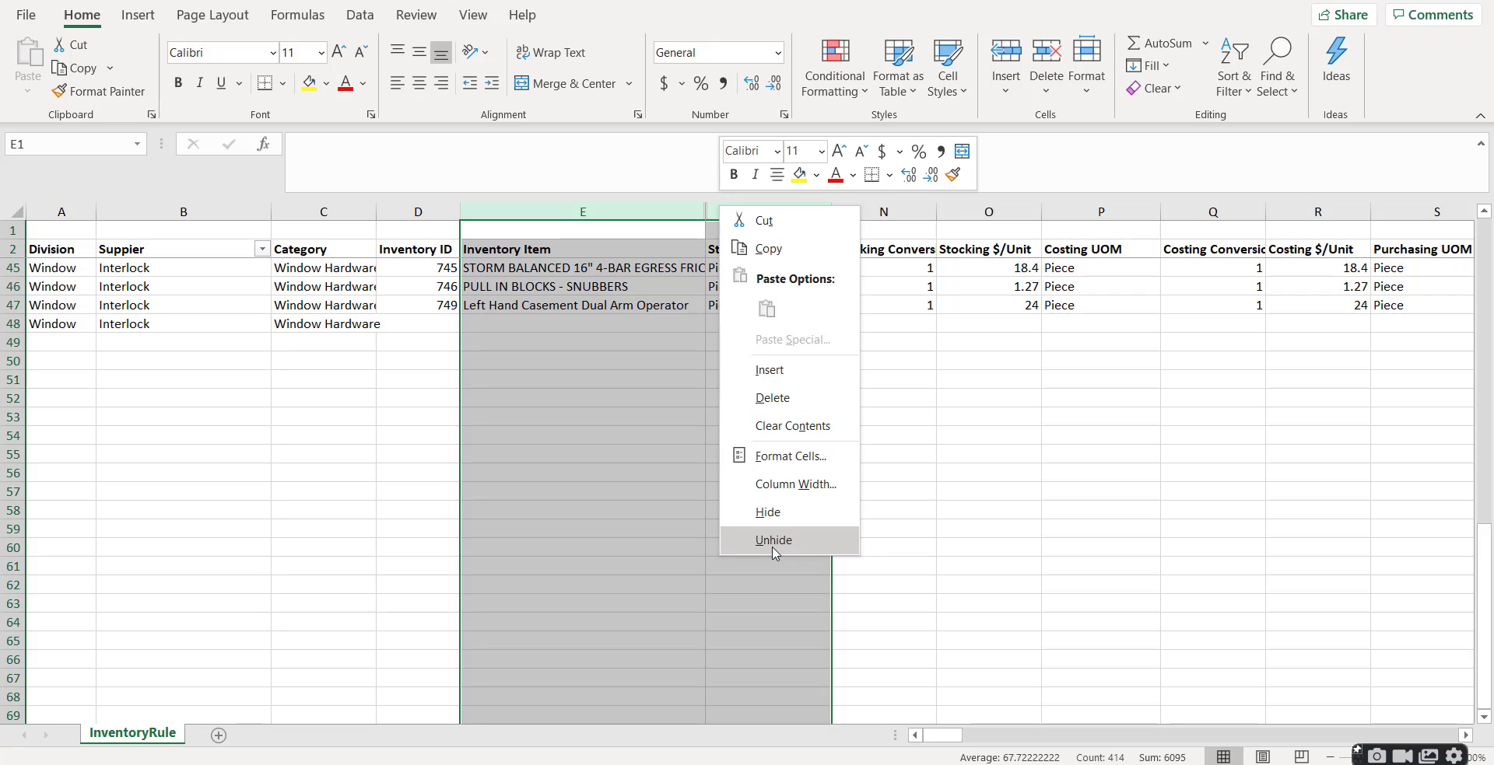
pyautogui.click(778, 539)
pyautogui.click(793, 473)
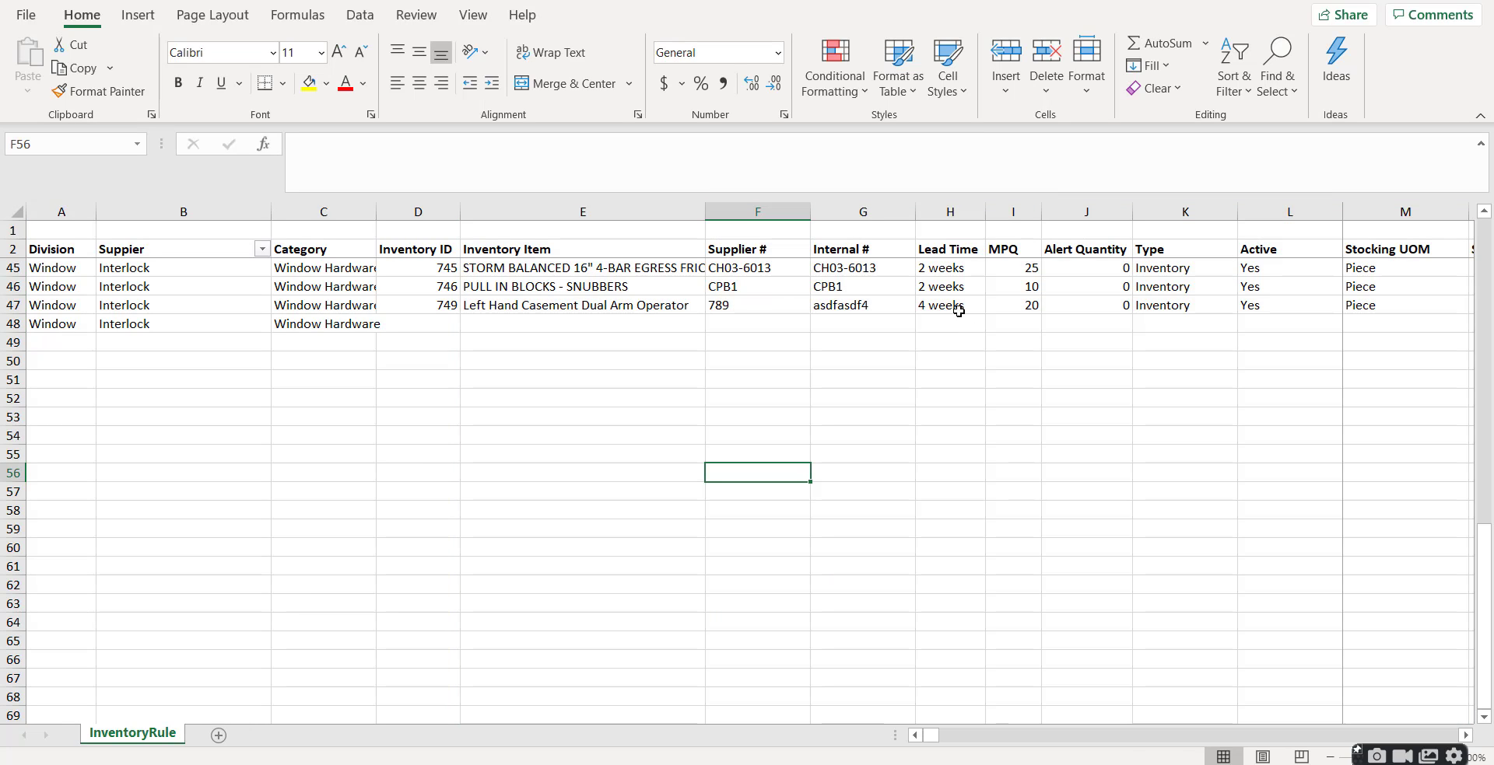
pyautogui.moveTo(962, 305); pyautogui.dragTo(1339, 334)
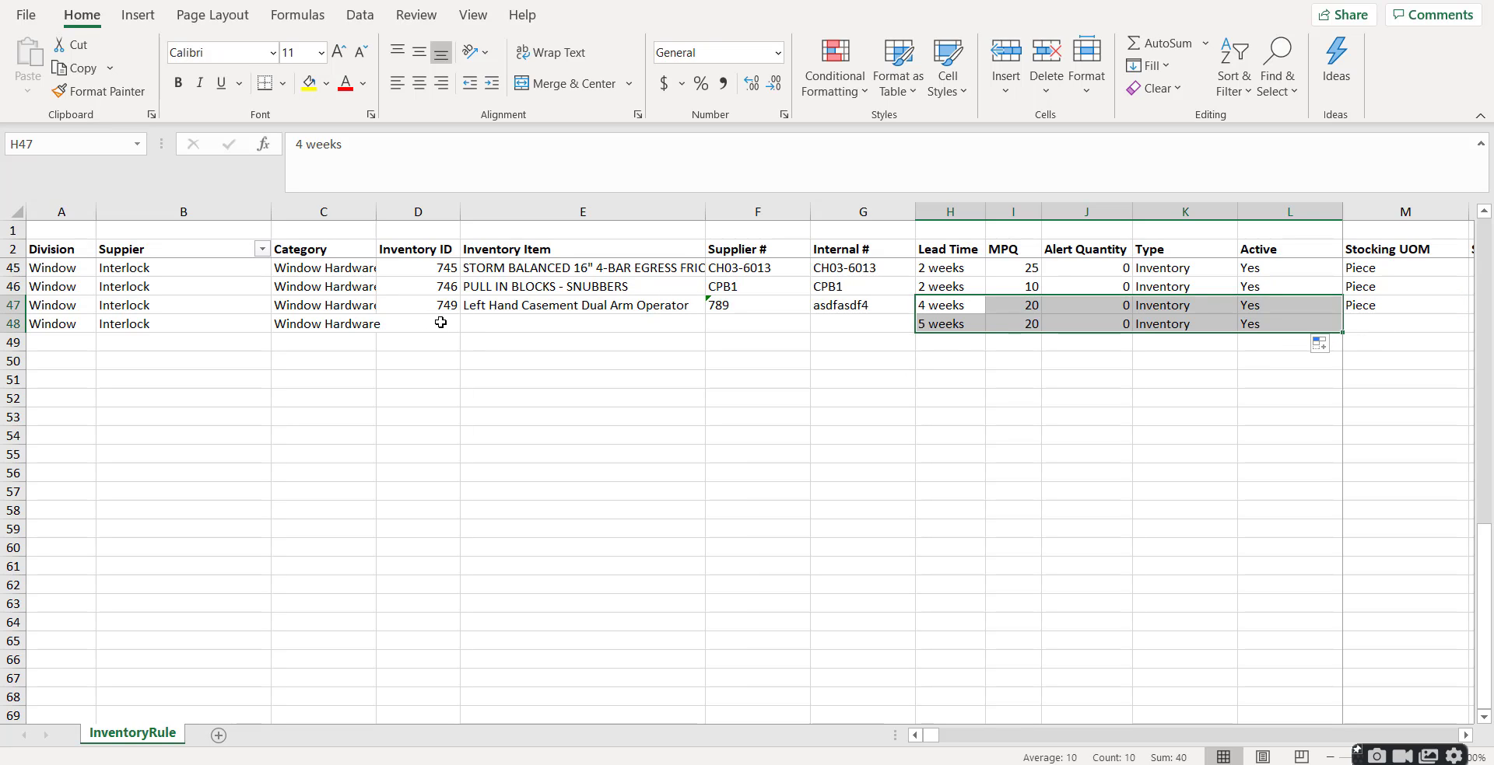
# Step: Enter Right Hand Casement Dual Arm Operator, supplier # 790, internal RH7439 and 4 weeks in row 48
pyautogui.click(507, 324)
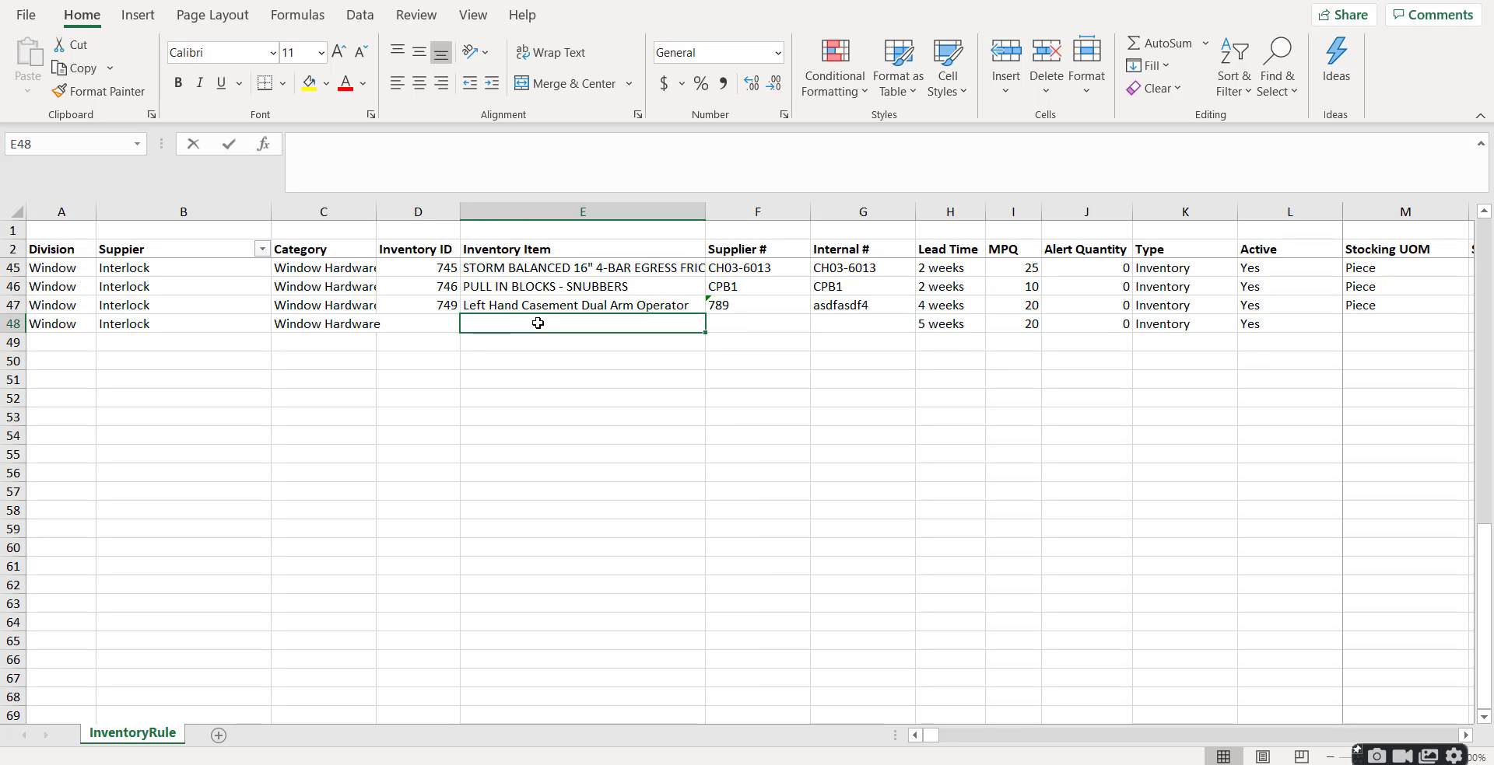
pyautogui.write('Right Hand C')
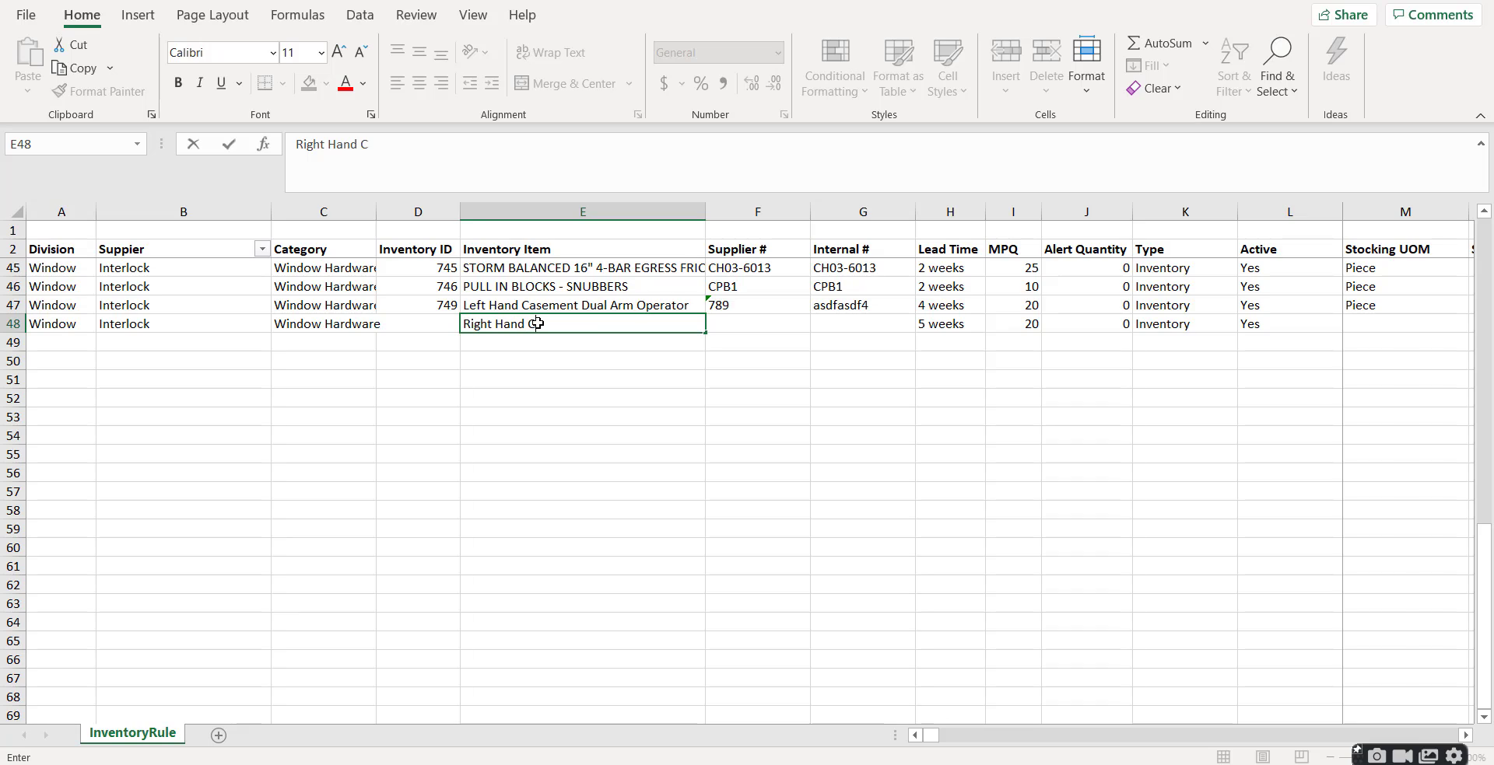
pyautogui.write('asement Dual Ar')
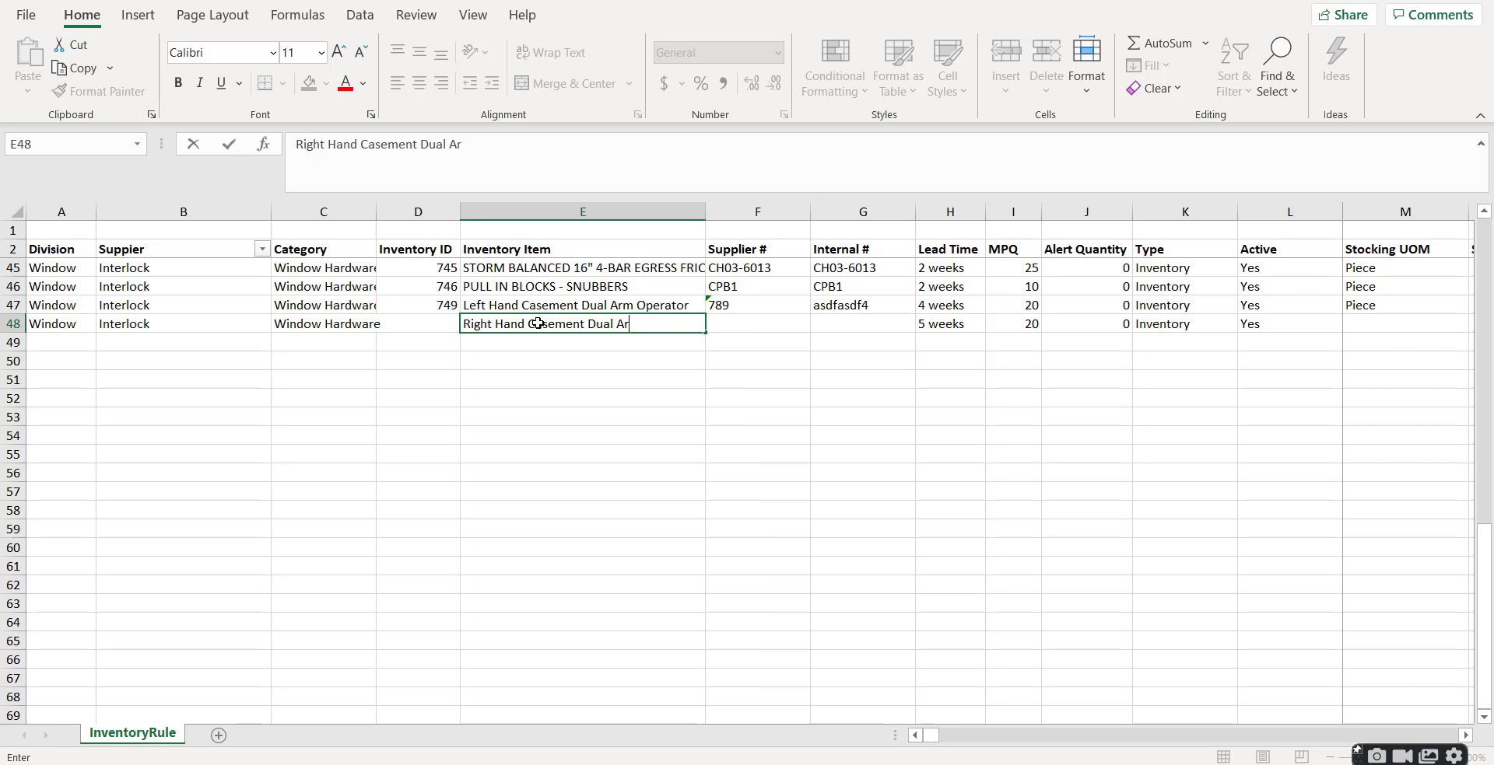
pyautogui.write('m Operator')
pyautogui.press('Tab')
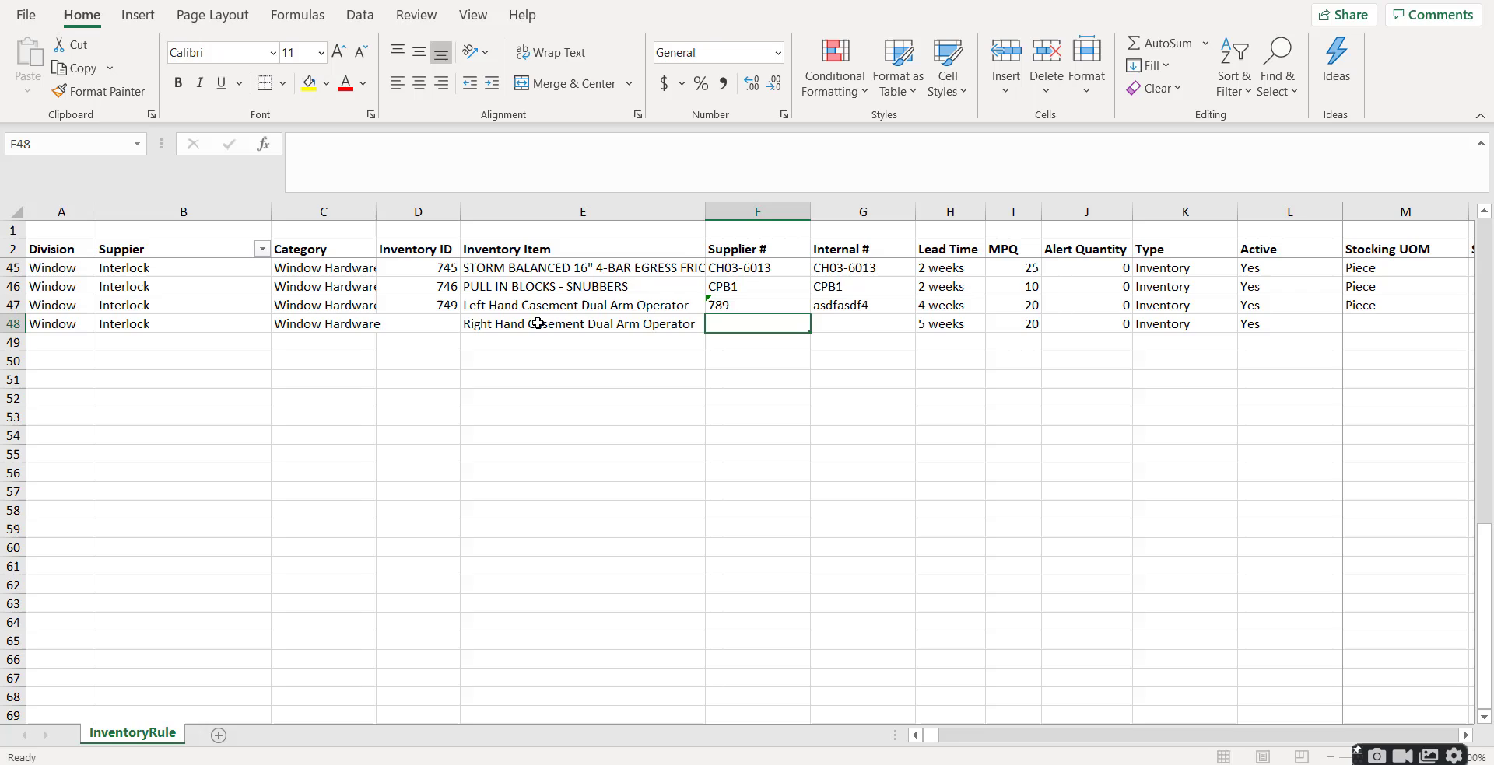
pyautogui.write('790')
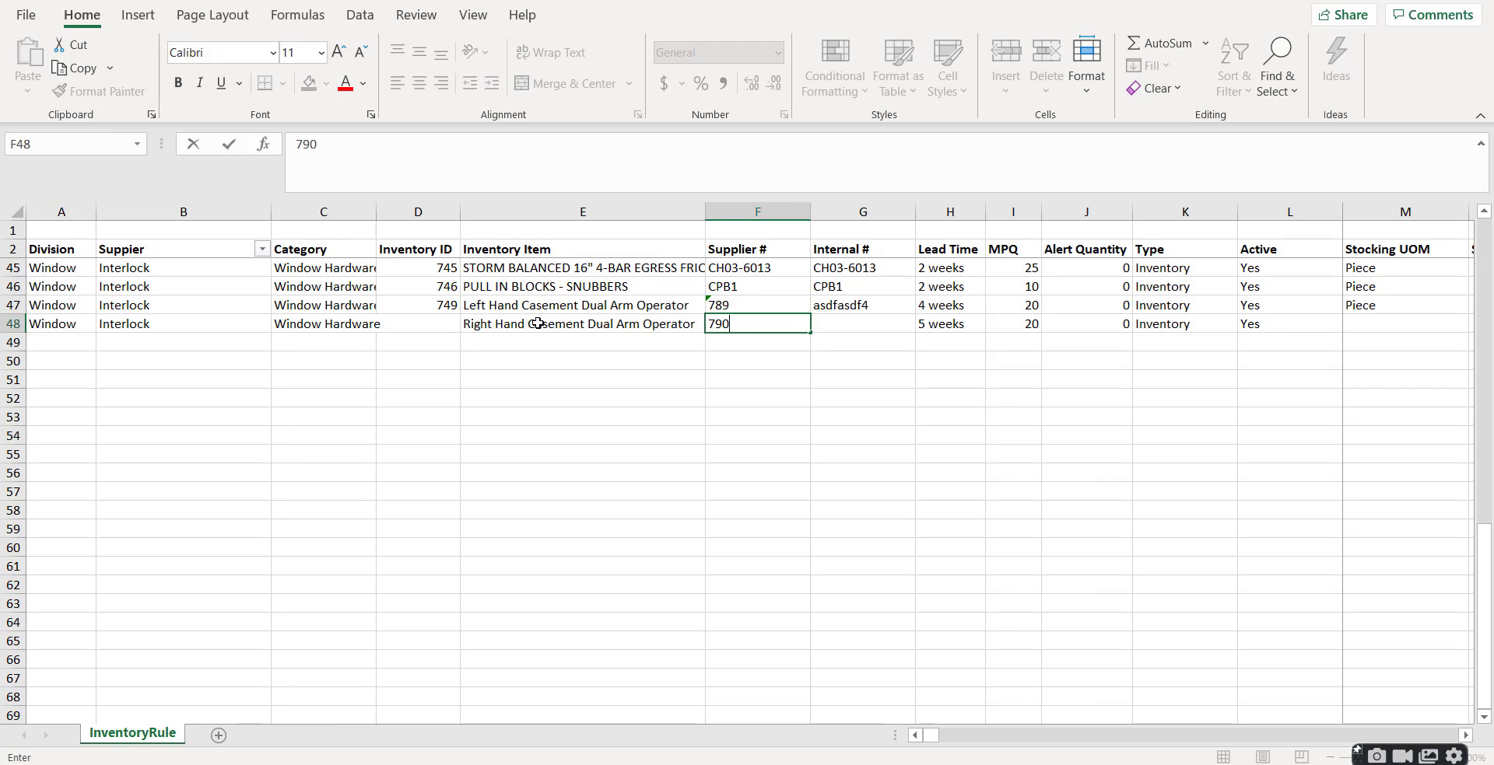
pyautogui.press('Tab')
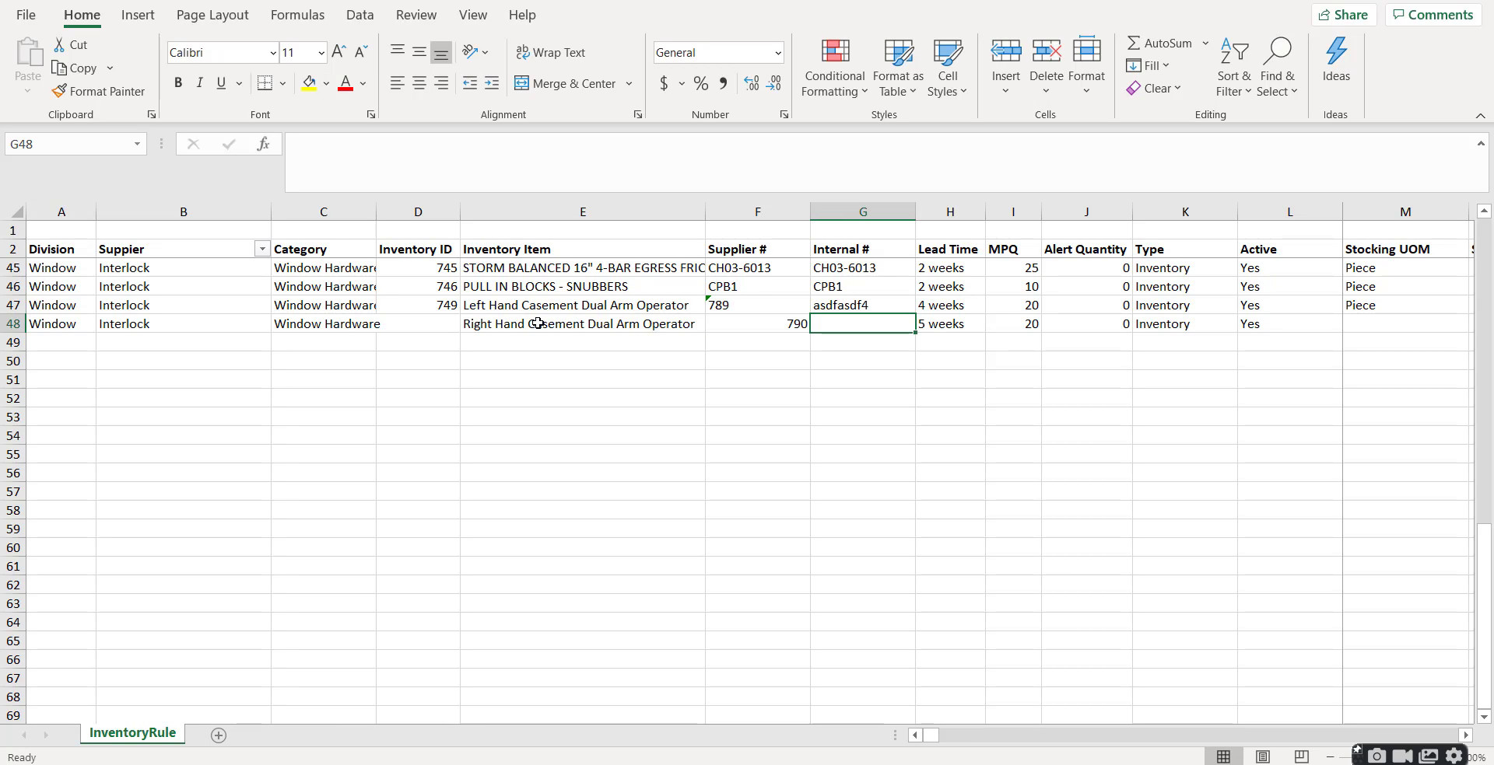
pyautogui.write('RH7439')
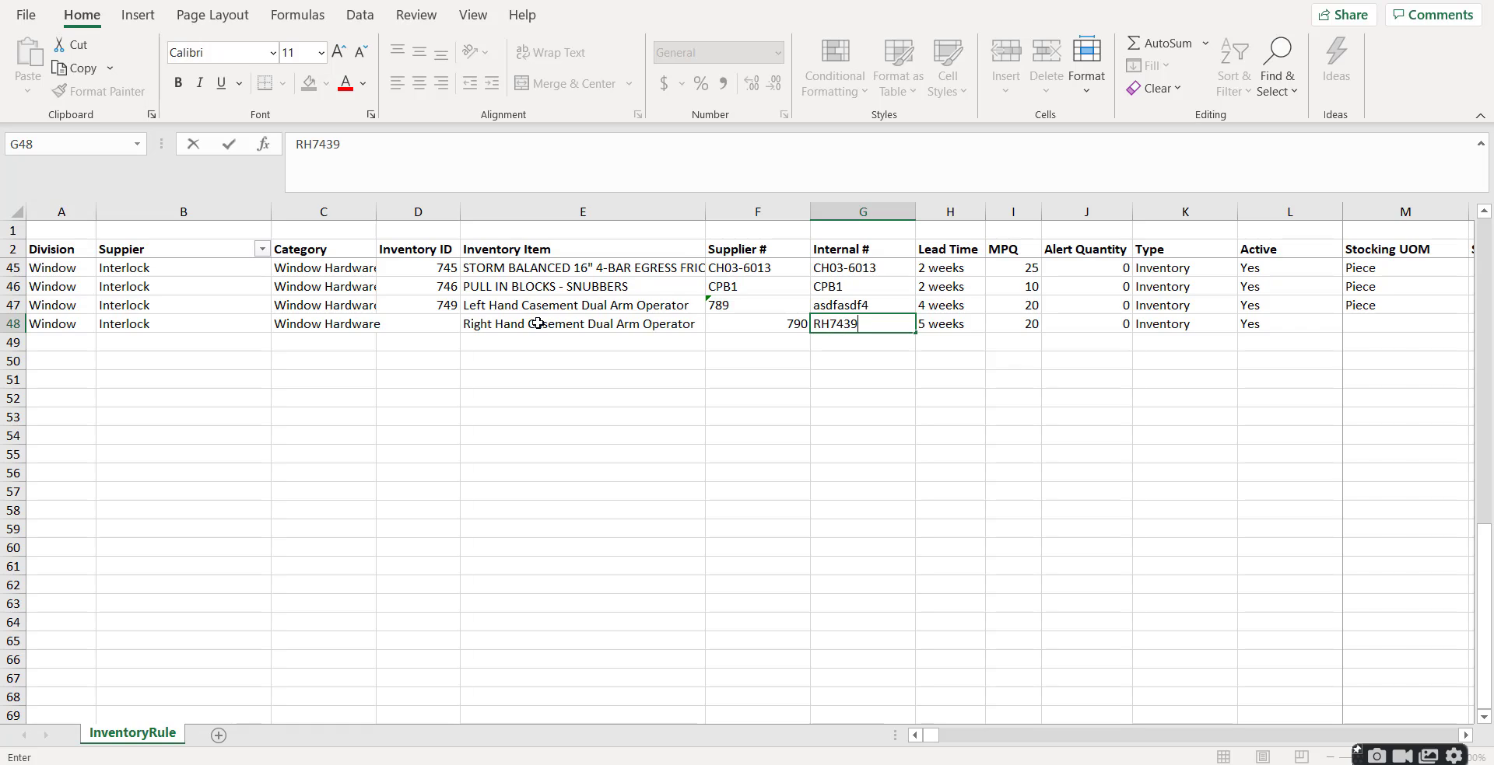
pyautogui.click(939, 322)
pyautogui.write('4 weeks')
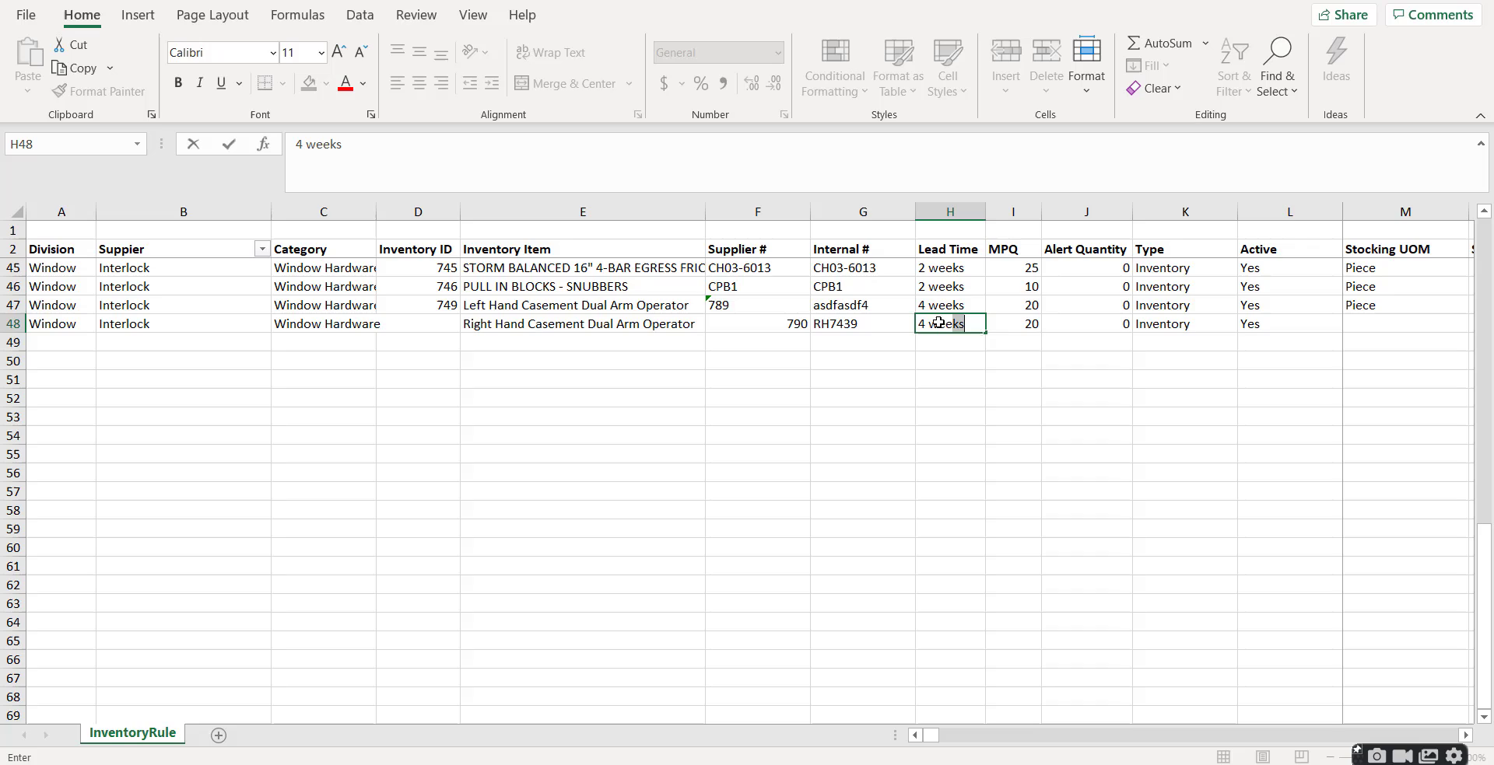
pyautogui.press('Return')
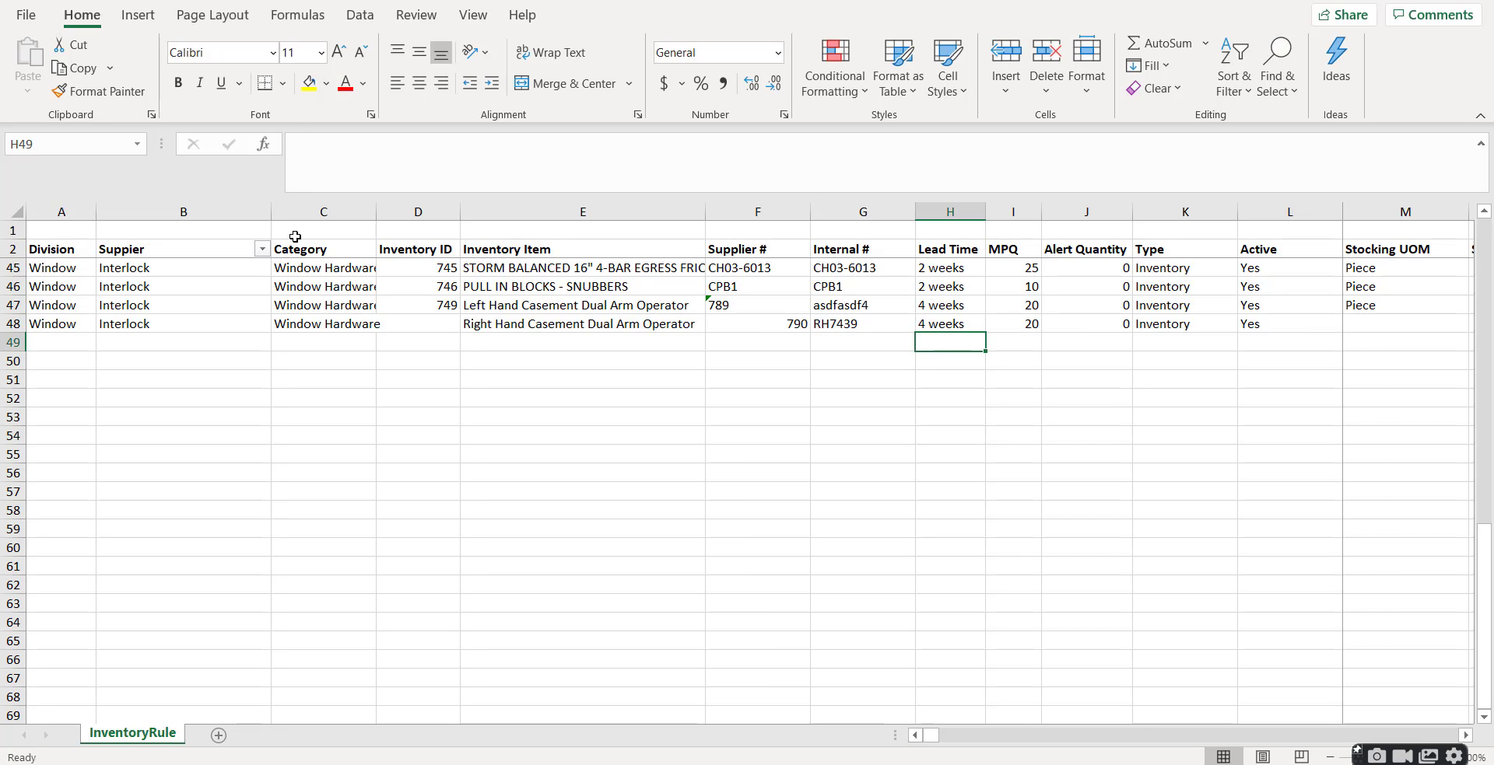
# Step: Hide columns F through L again
pyautogui.click(419, 326)
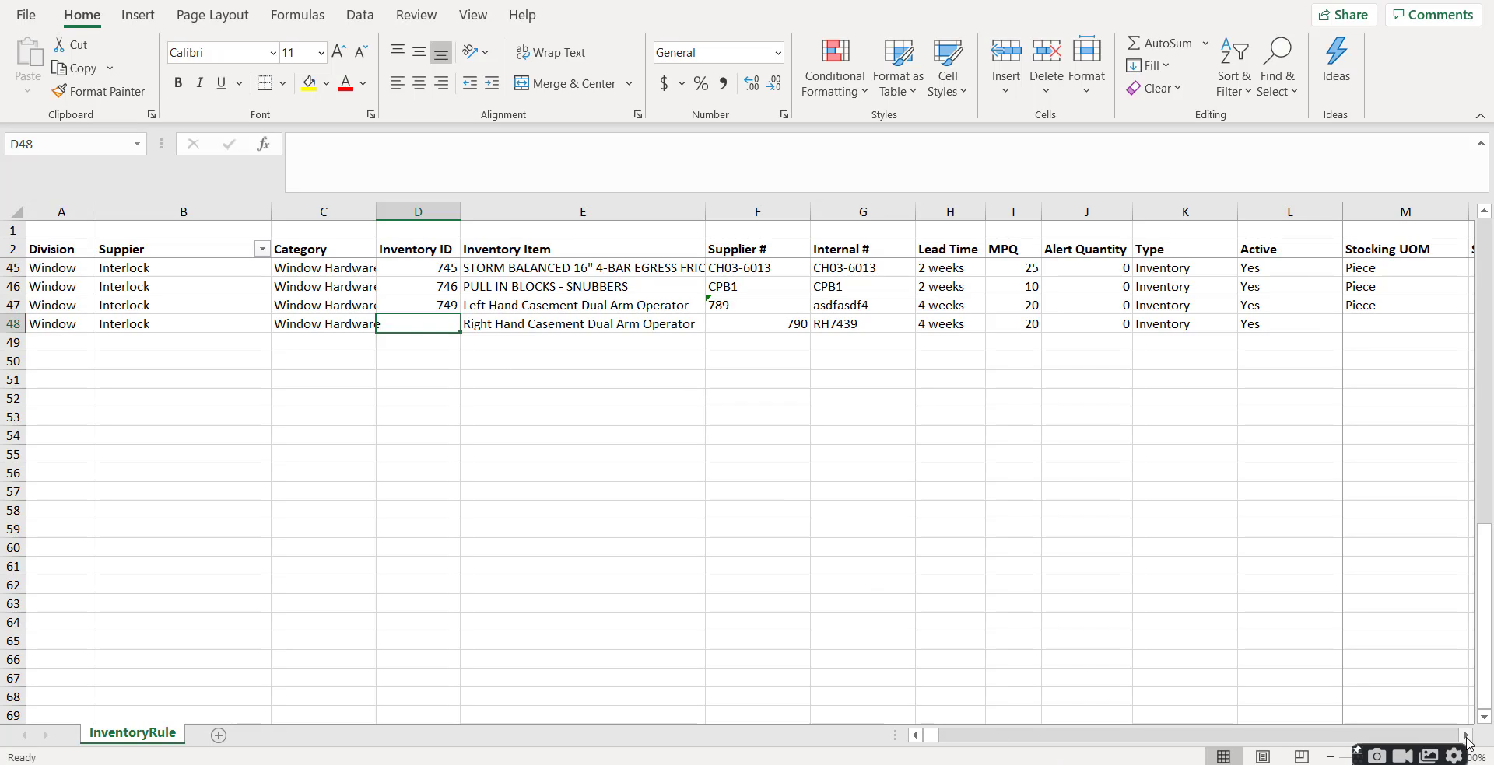
pyautogui.click(1250, 205)
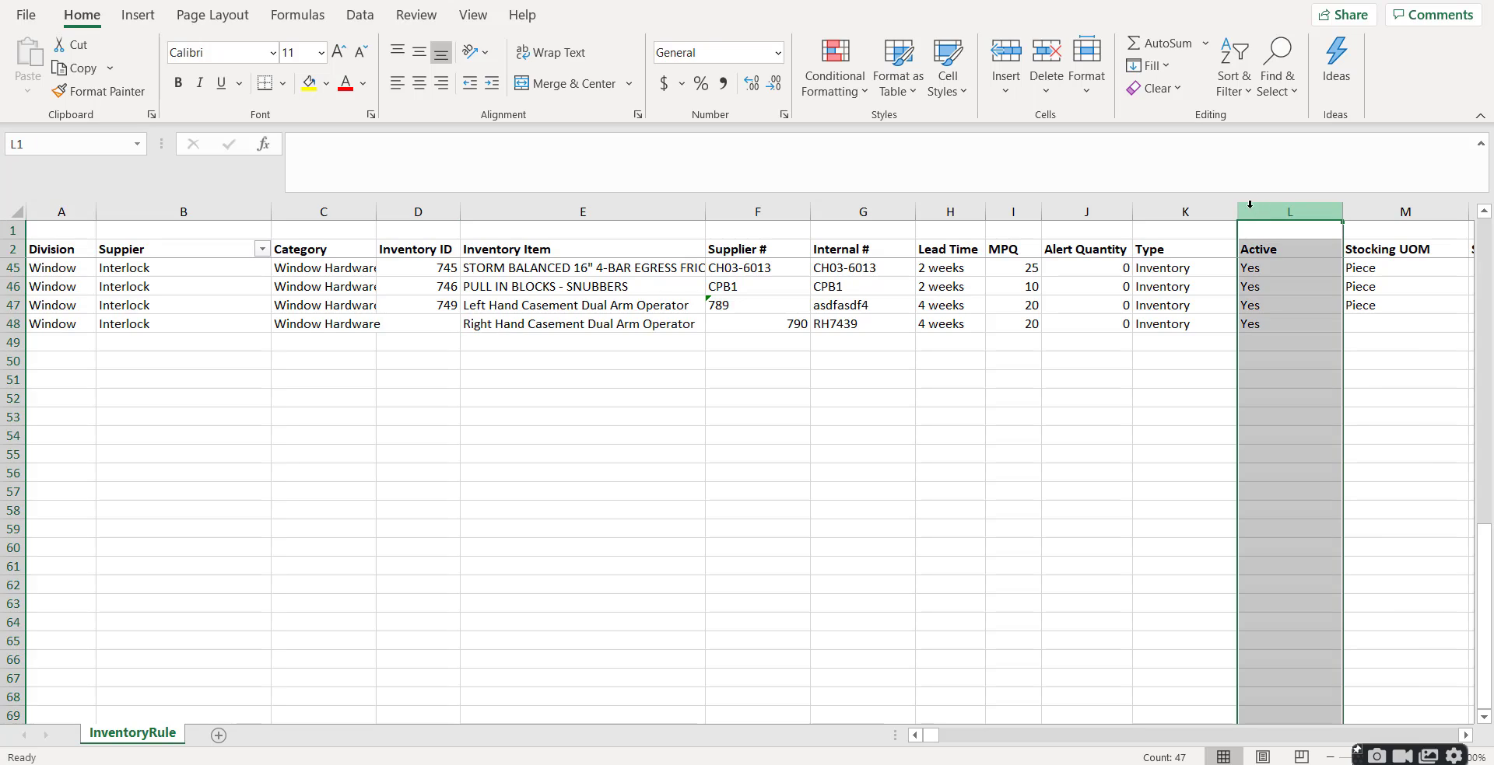
pyautogui.keyDown('shift'); pyautogui.click(757, 204); pyautogui.keyUp('shift')
pyautogui.rightClick(752, 208)
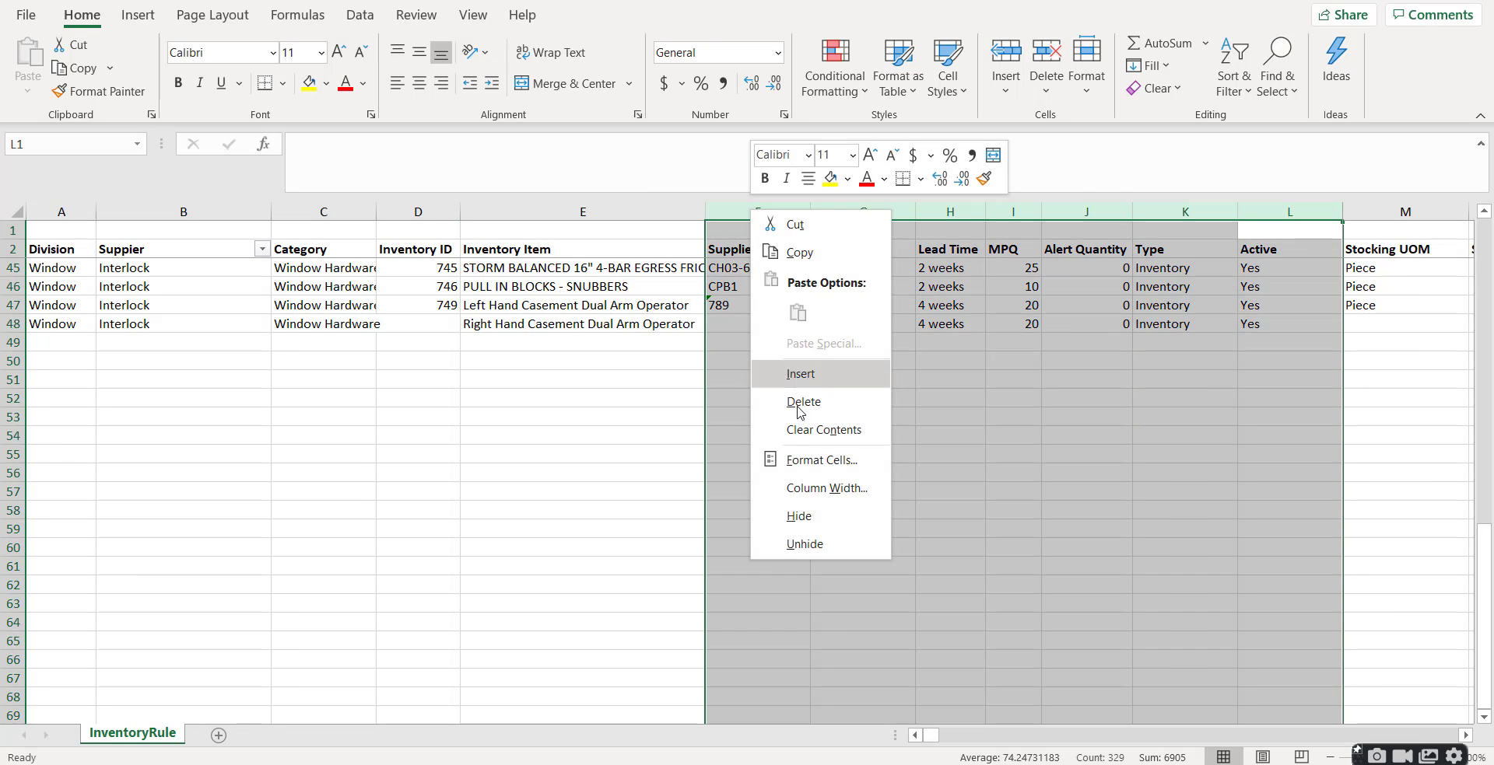
pyautogui.click(799, 516)
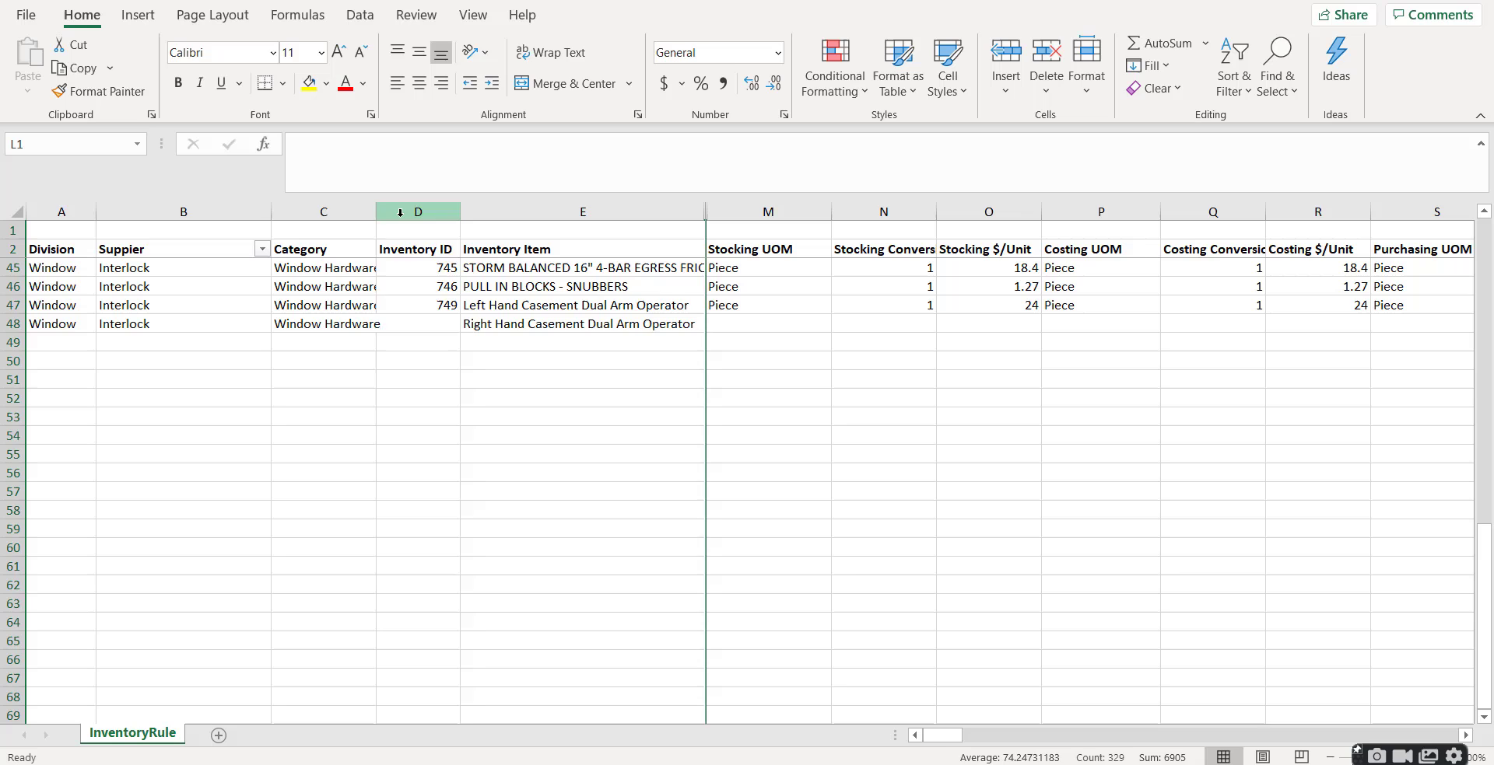
# Step: Hide columns A through D so Inventory Item sits beside the UOM columns
pyautogui.click(400, 212)
pyautogui.keyDown('shift'); pyautogui.click(67, 210); pyautogui.keyUp('shift')
pyautogui.rightClick(70, 209)
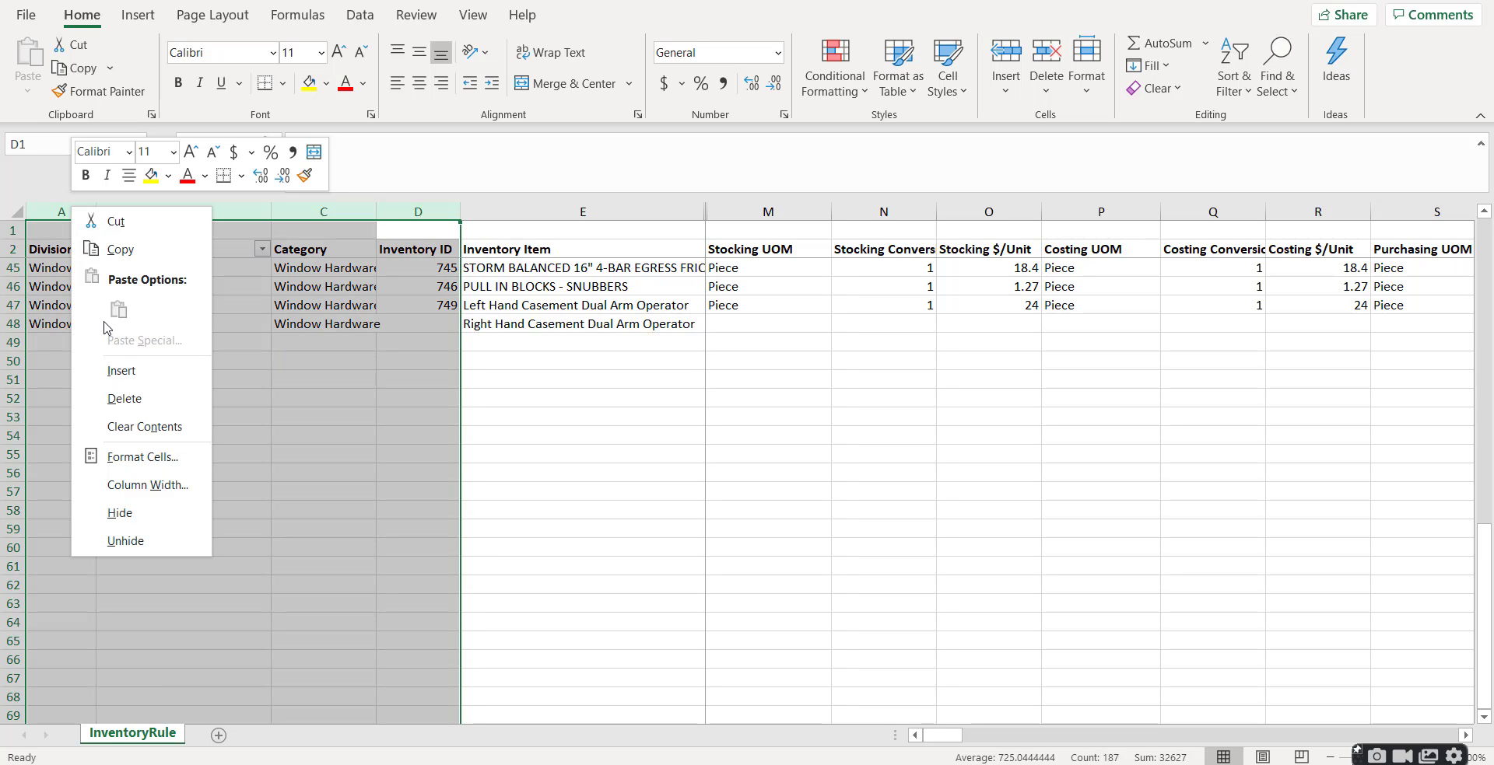
pyautogui.click(119, 513)
# Step: Fill Piece down into row 48's Stocking UOM and set its stocking conversion to 1
pyautogui.scroll(6, 875, 414)
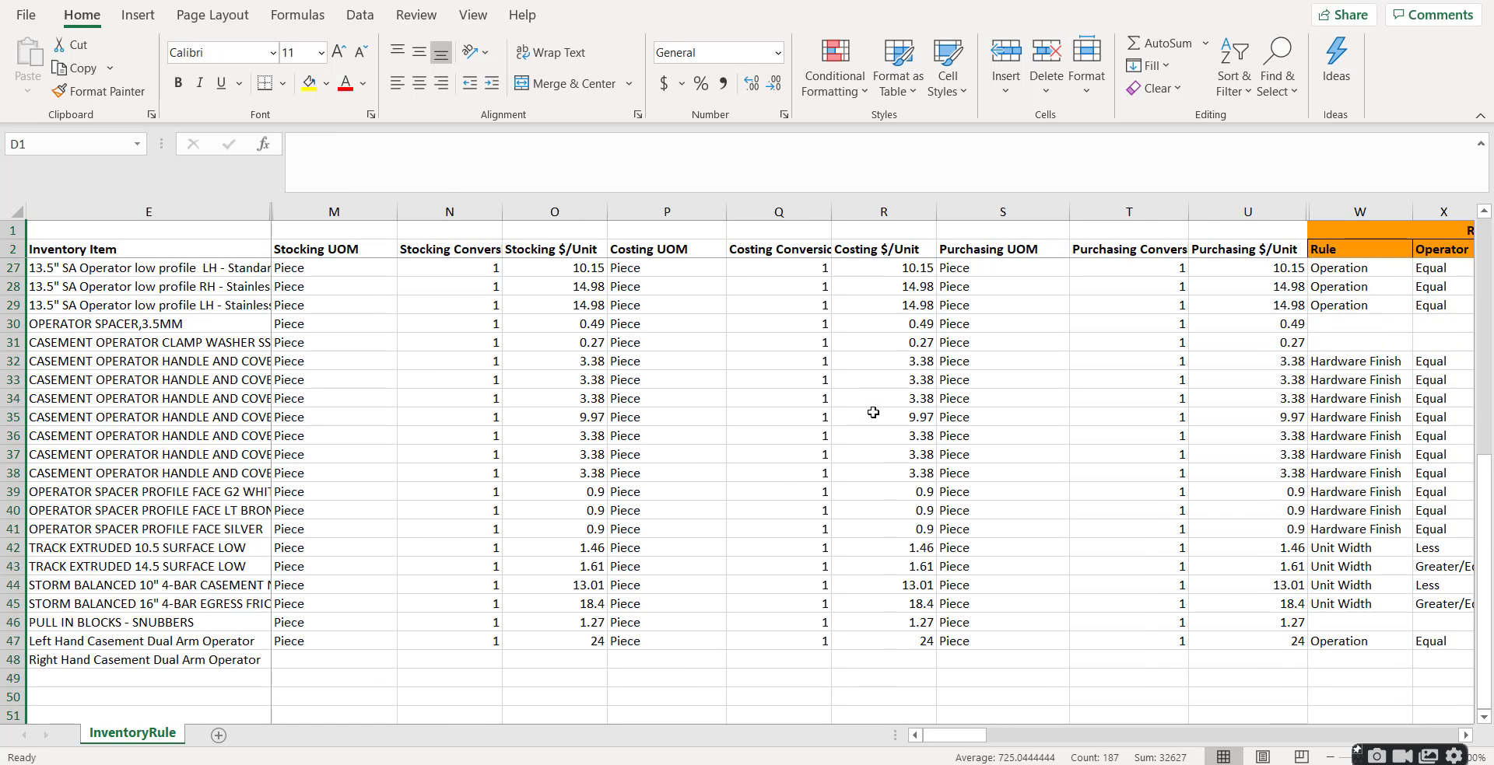
pyautogui.scroll(-2, 873, 412)
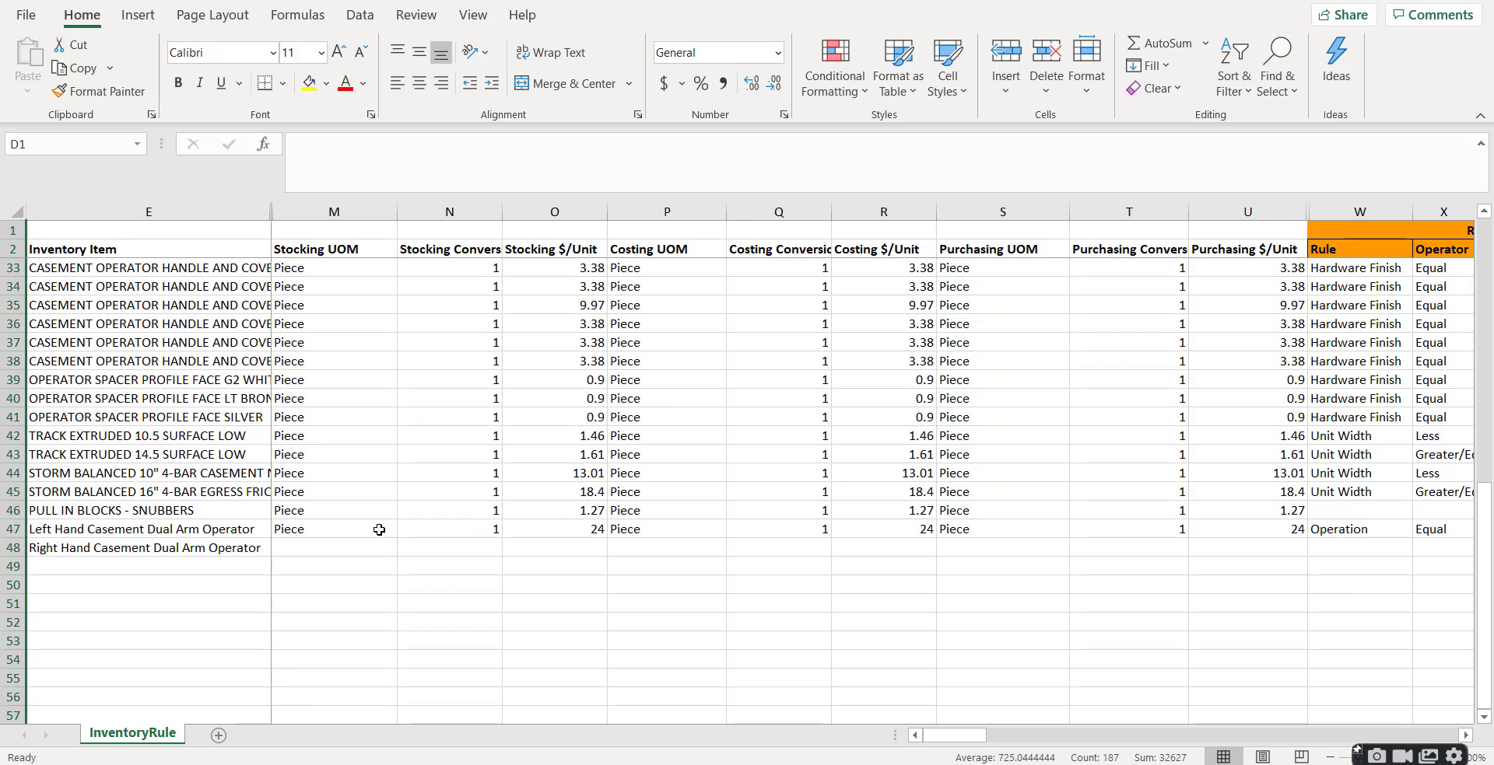
pyautogui.moveTo(337, 523); pyautogui.dragTo(504, 557)
pyautogui.click(487, 550)
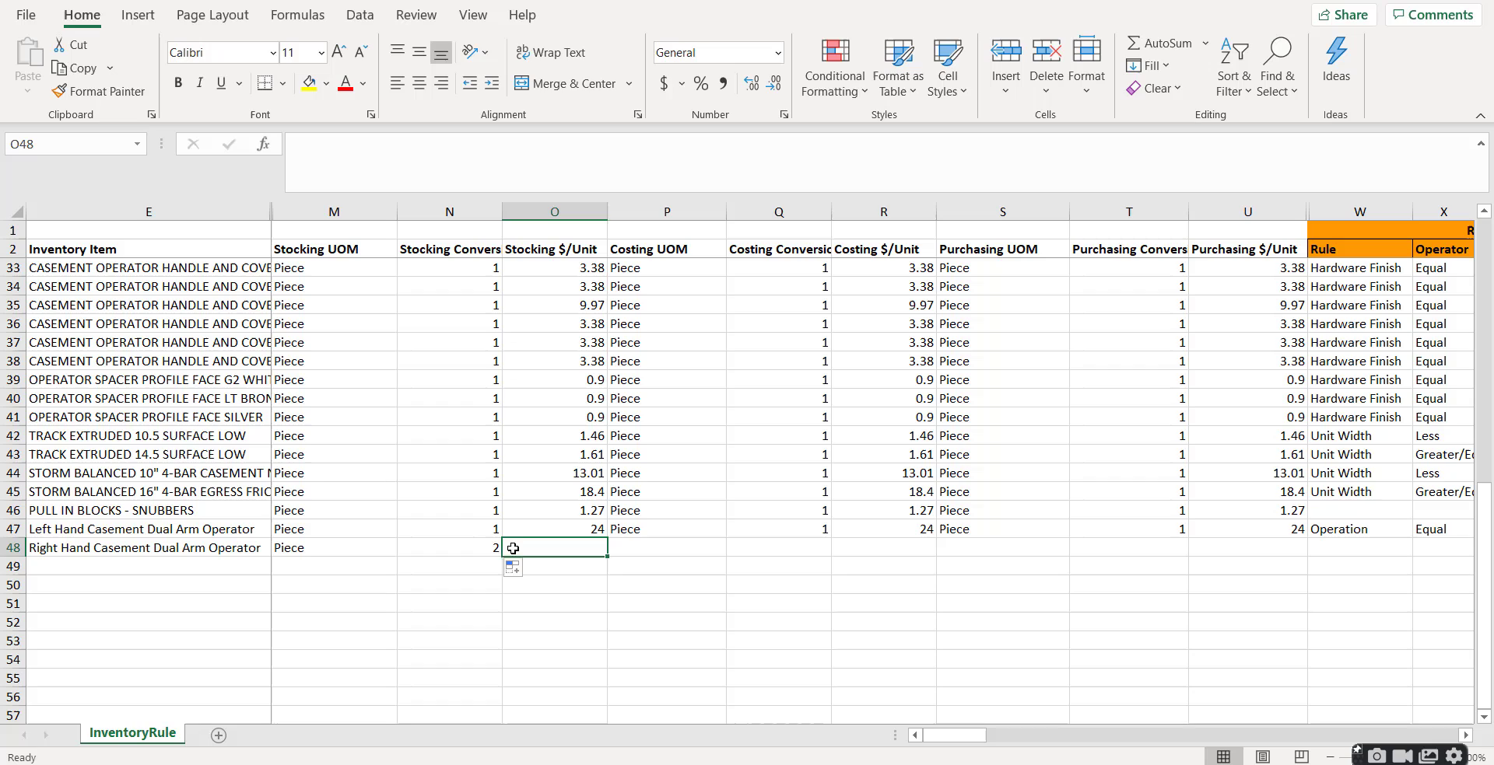
pyautogui.write('1')
pyautogui.press('Tab')
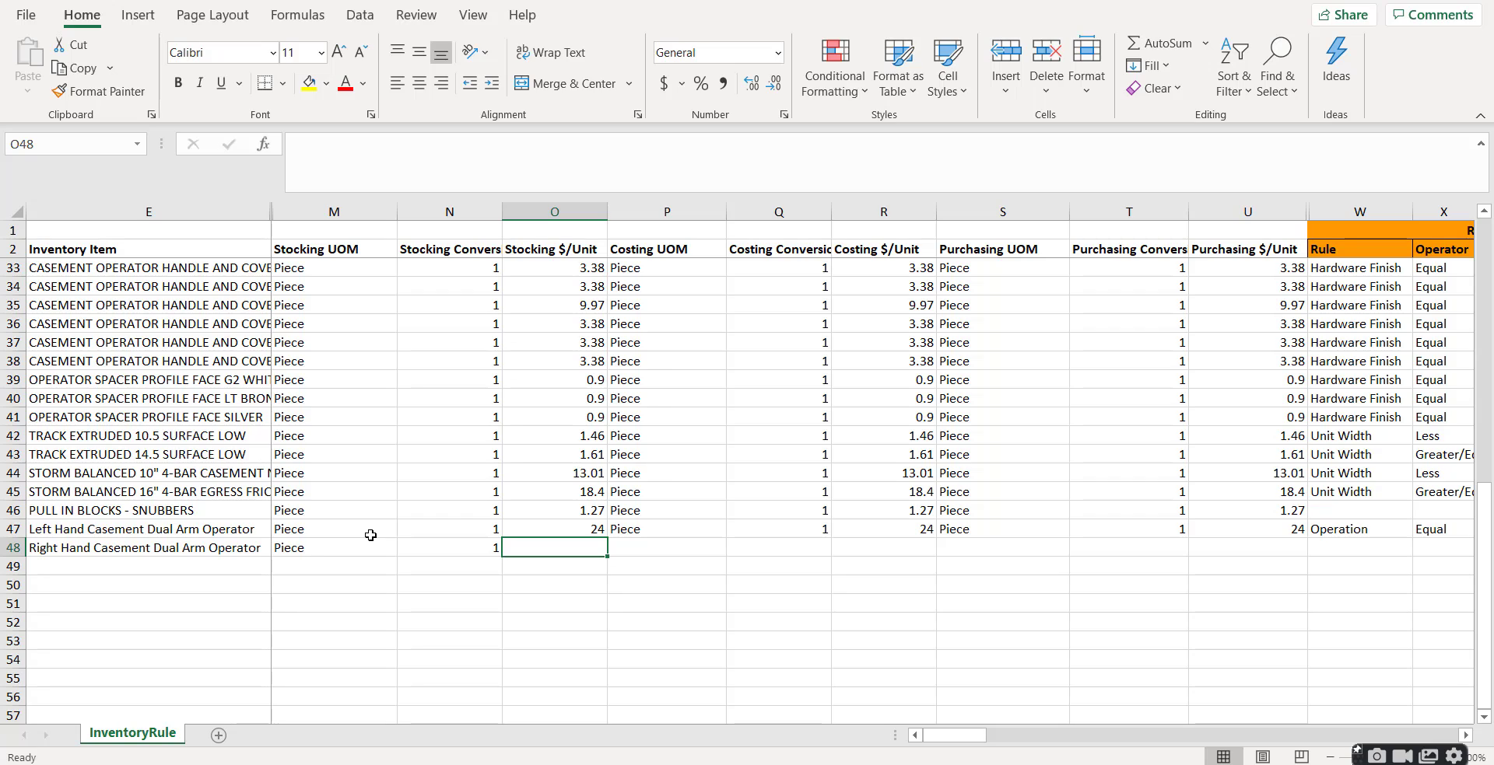
pyautogui.click(548, 356)
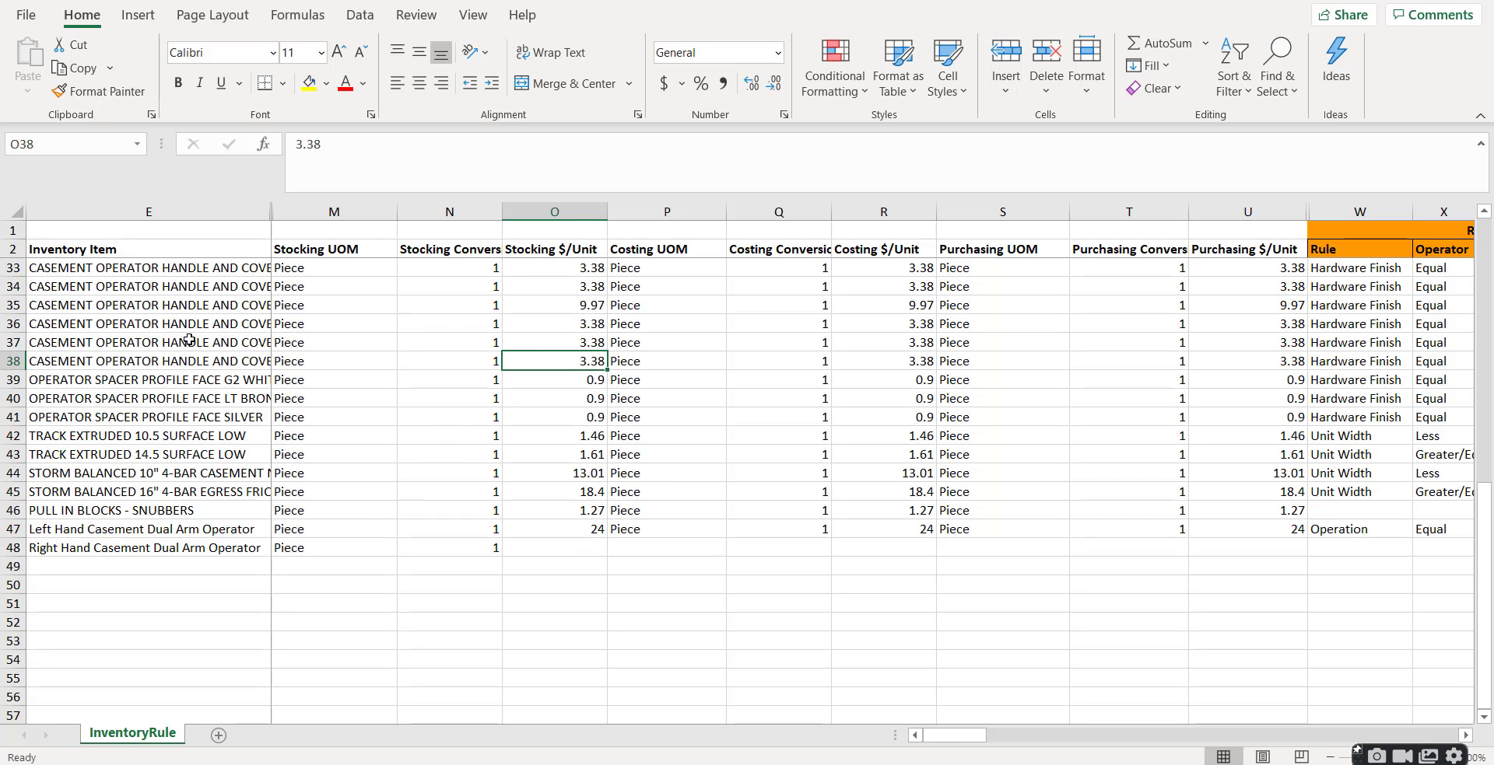
pyautogui.click(553, 327)
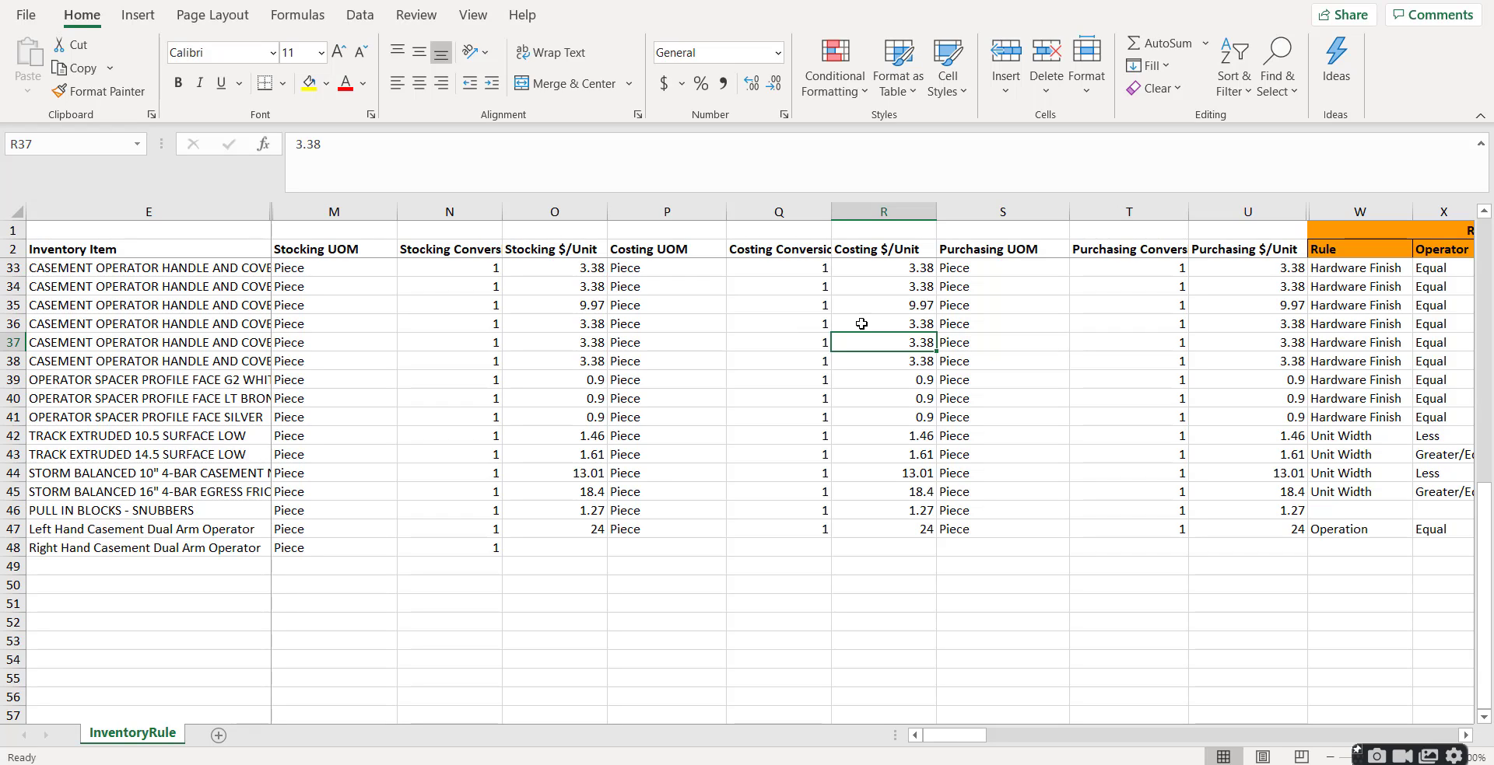
pyautogui.click(581, 550)
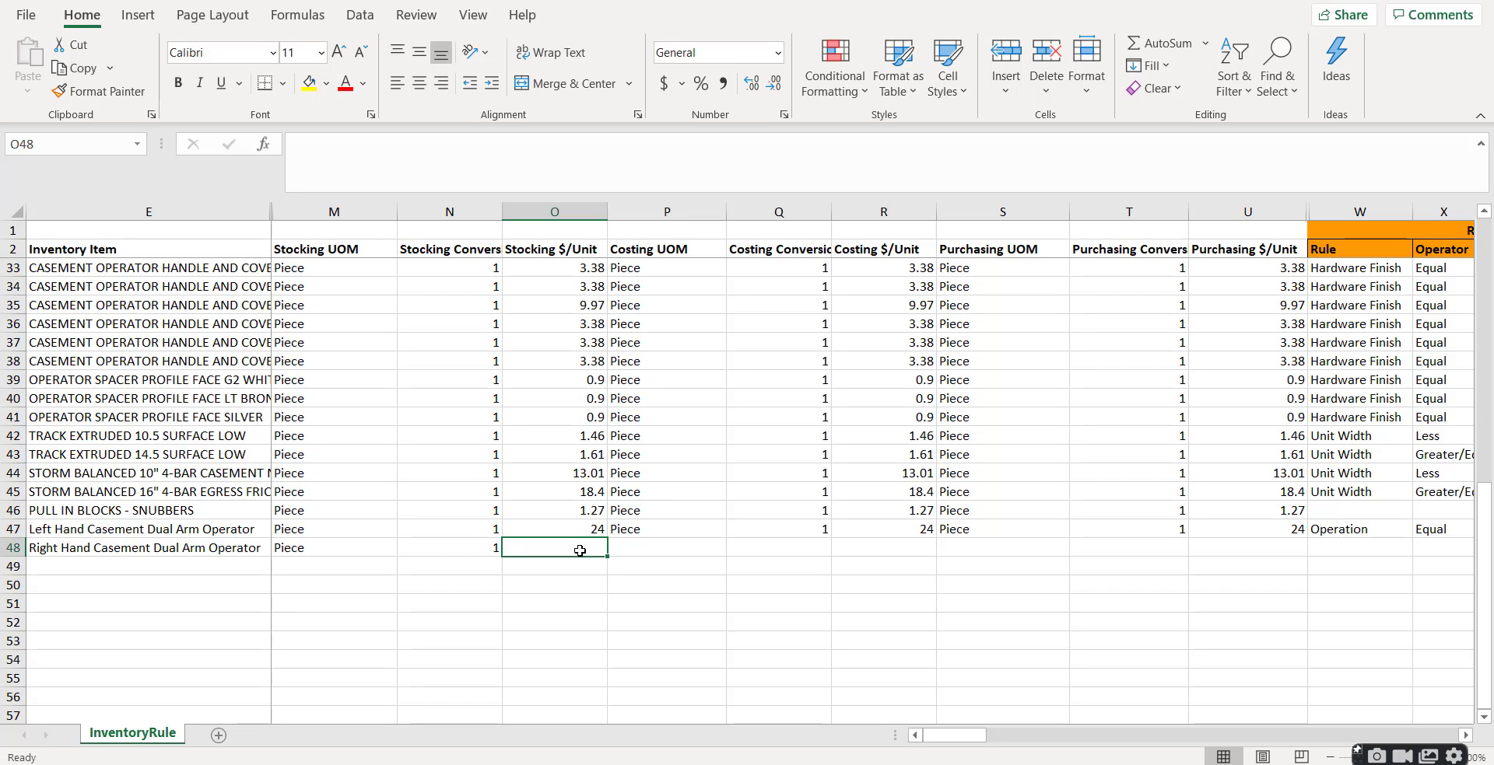
# Step: Enter a 12 × 3.5 price formula in O48, then paste it back as the value 42
pyautogui.write('=12')
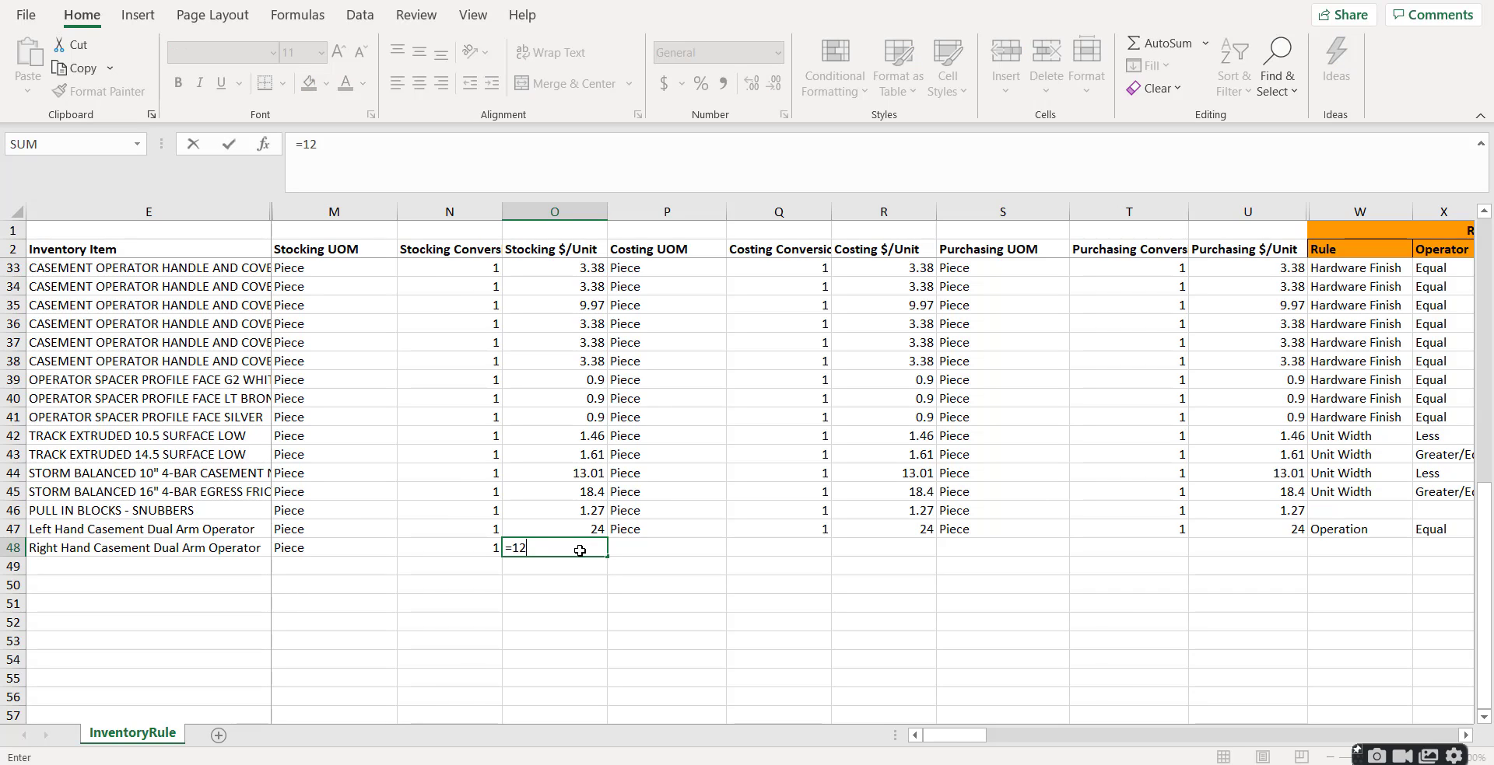
pyautogui.write('*3.5')
pyautogui.press('Return')
pyautogui.click(580, 551)
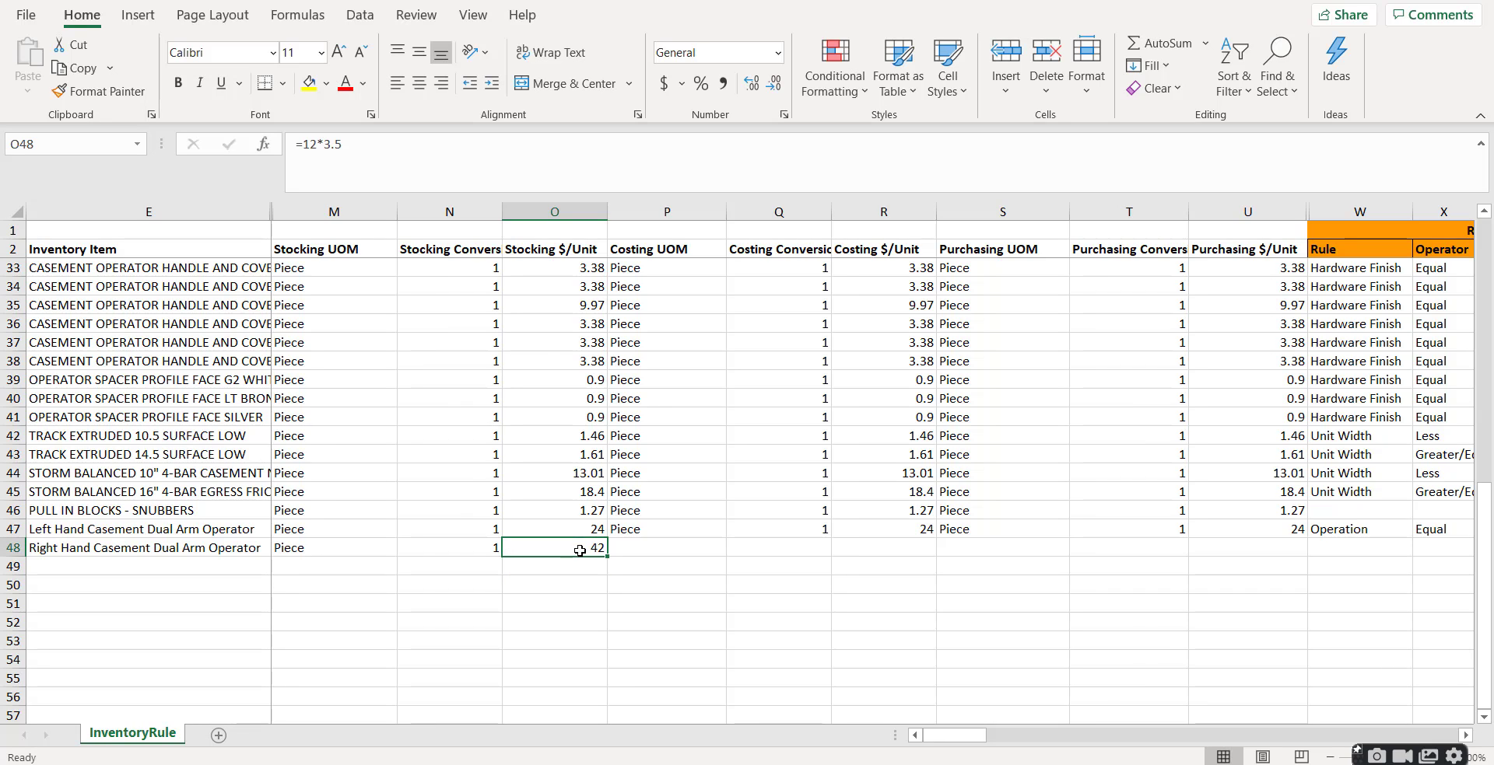
pyautogui.click(544, 657)
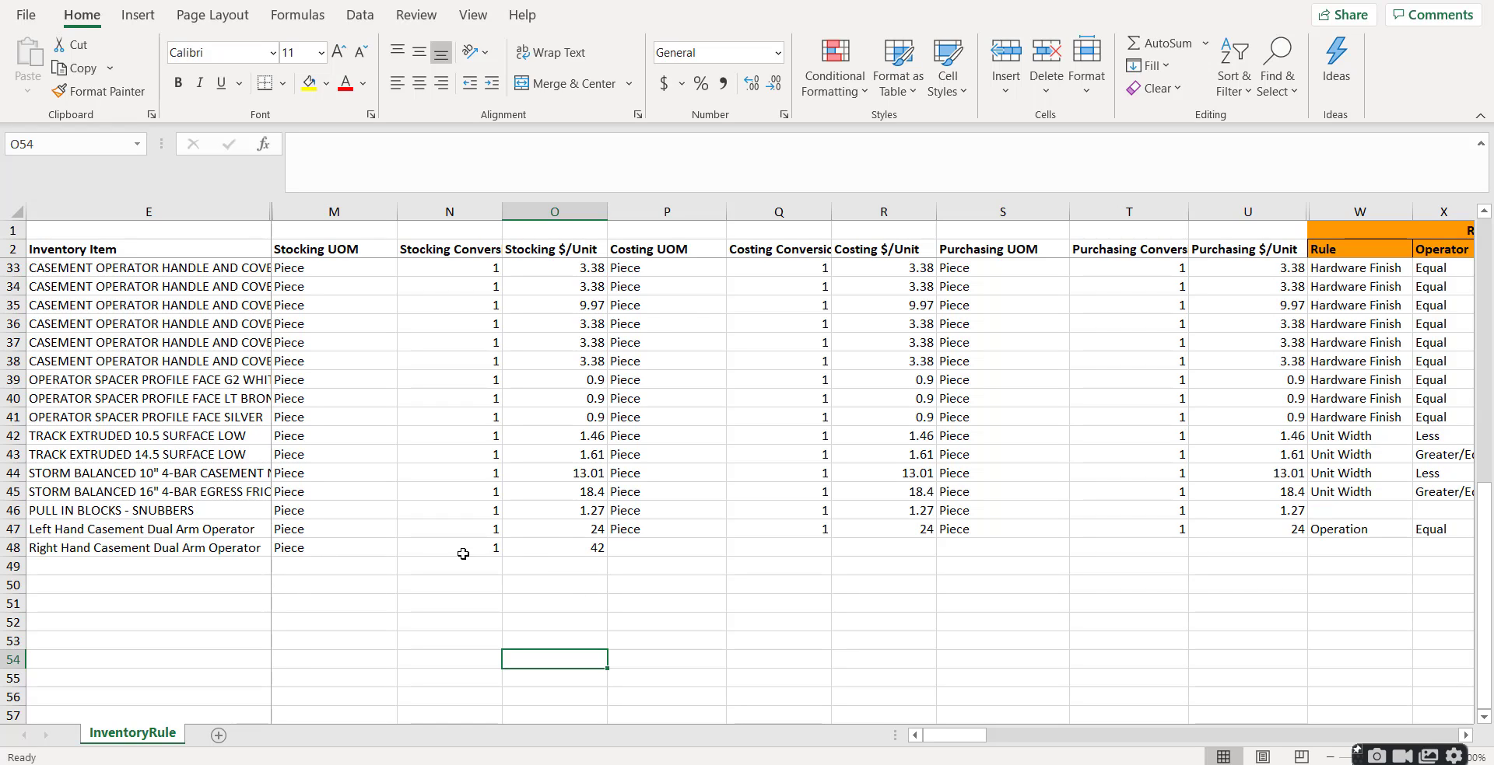
pyautogui.click(564, 546)
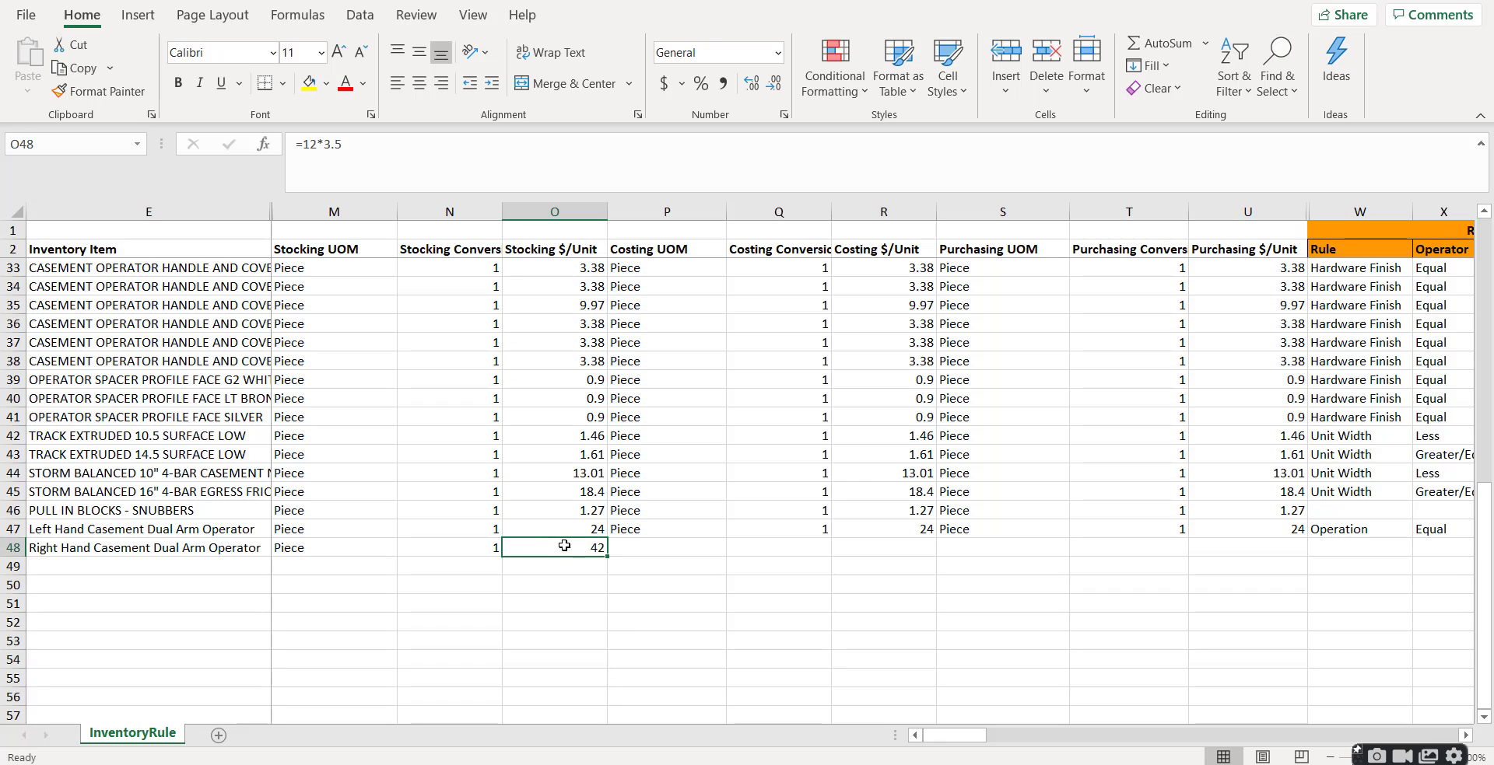
pyautogui.rightClick(564, 546)
pyautogui.click(603, 31)
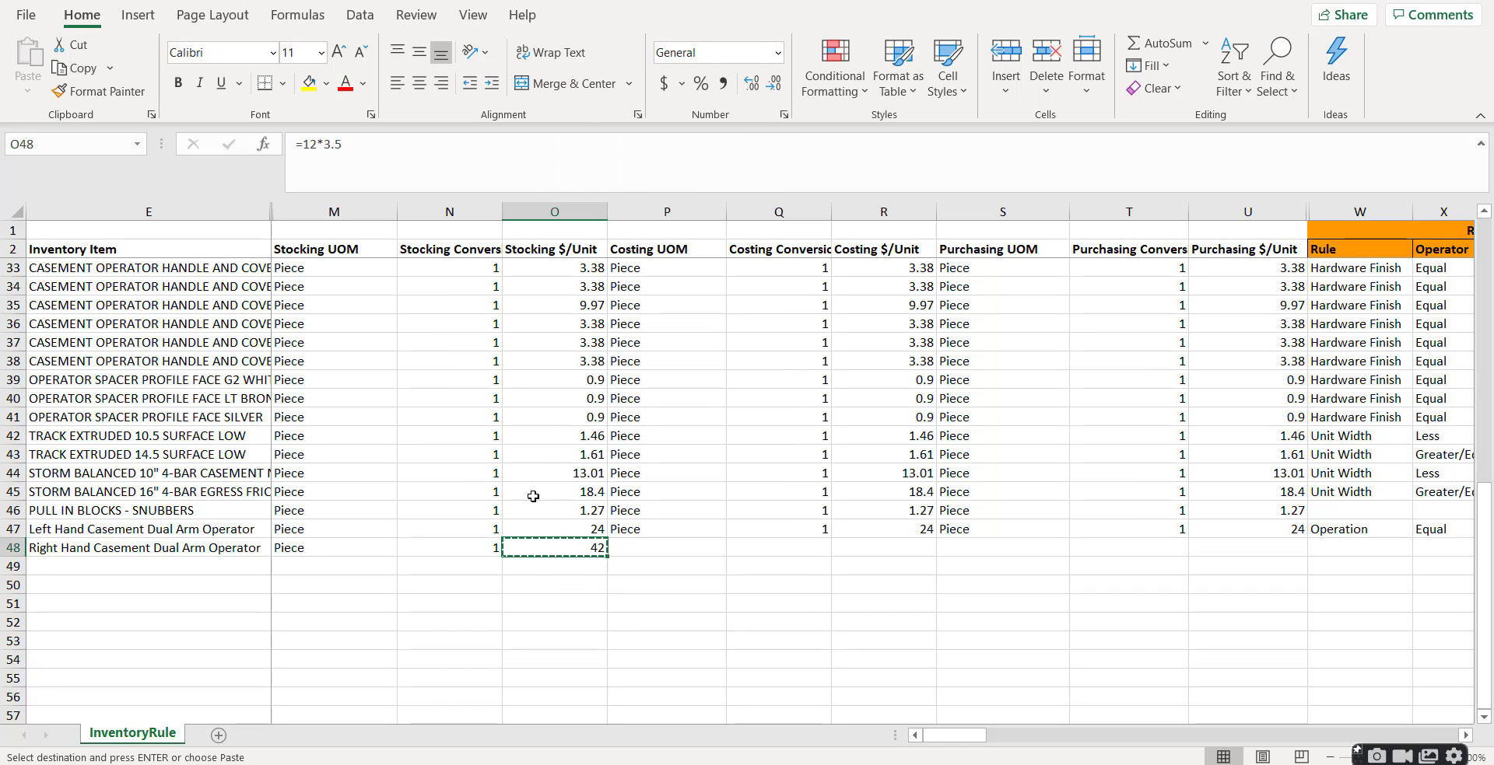
pyautogui.rightClick(542, 547)
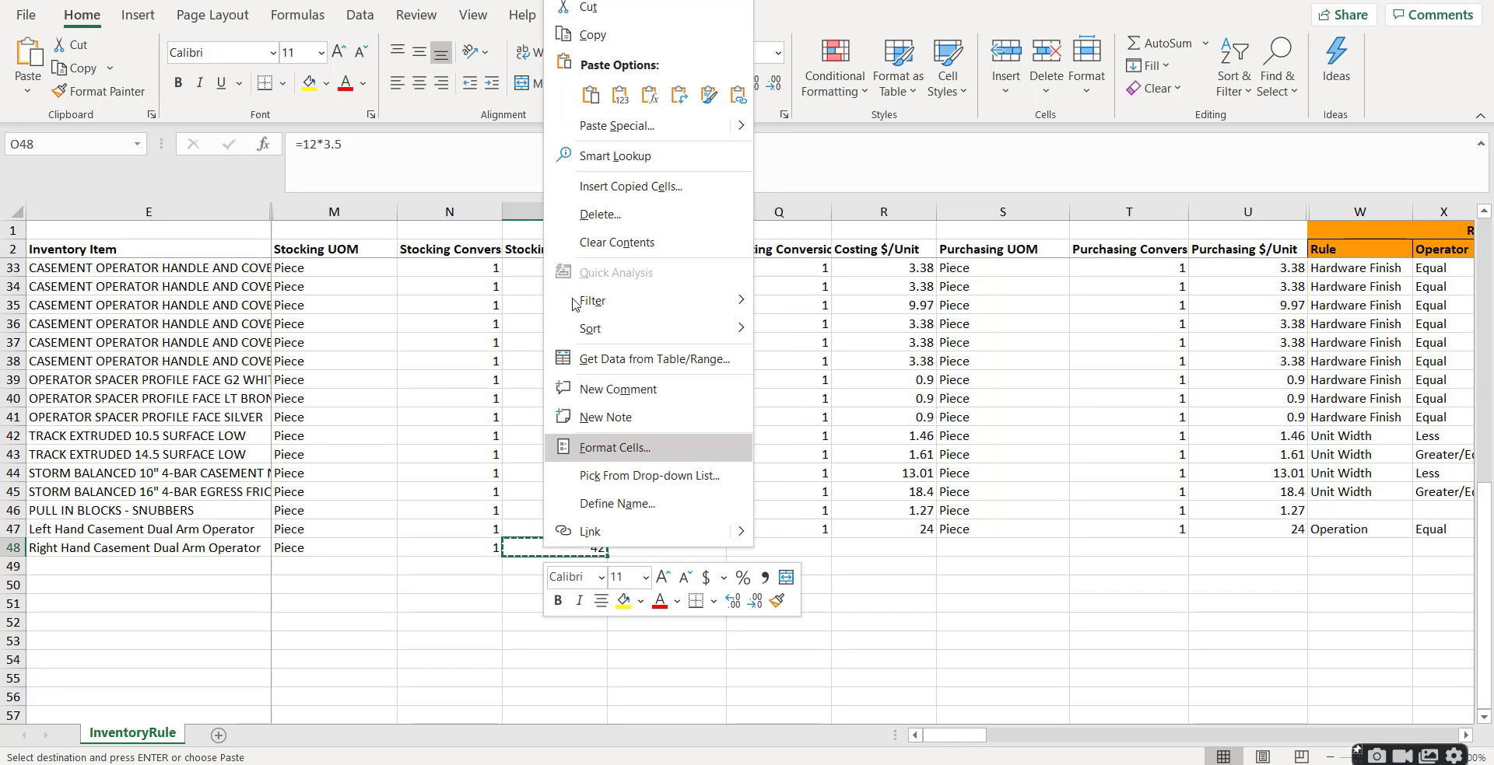
pyautogui.click(620, 94)
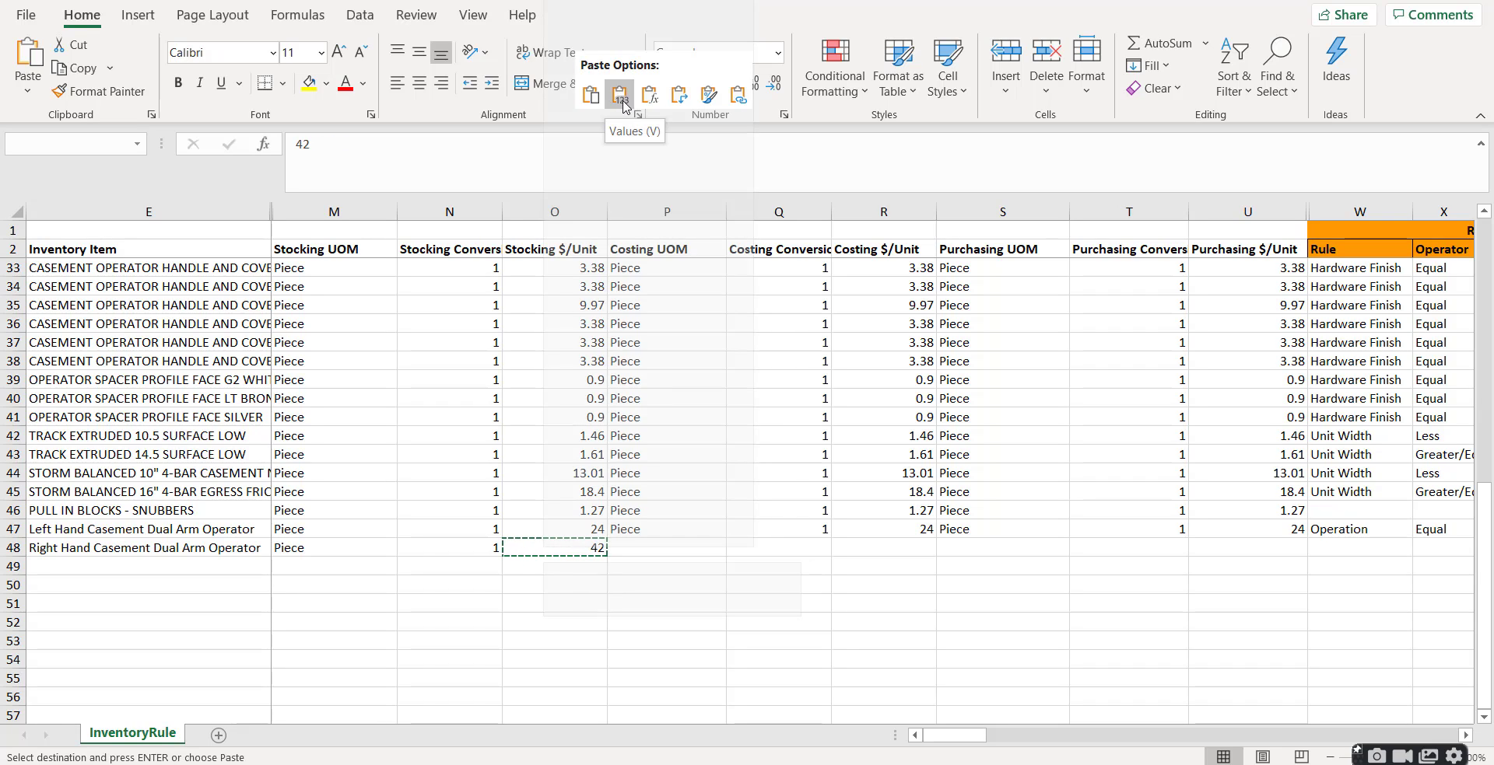
pyautogui.click(620, 107)
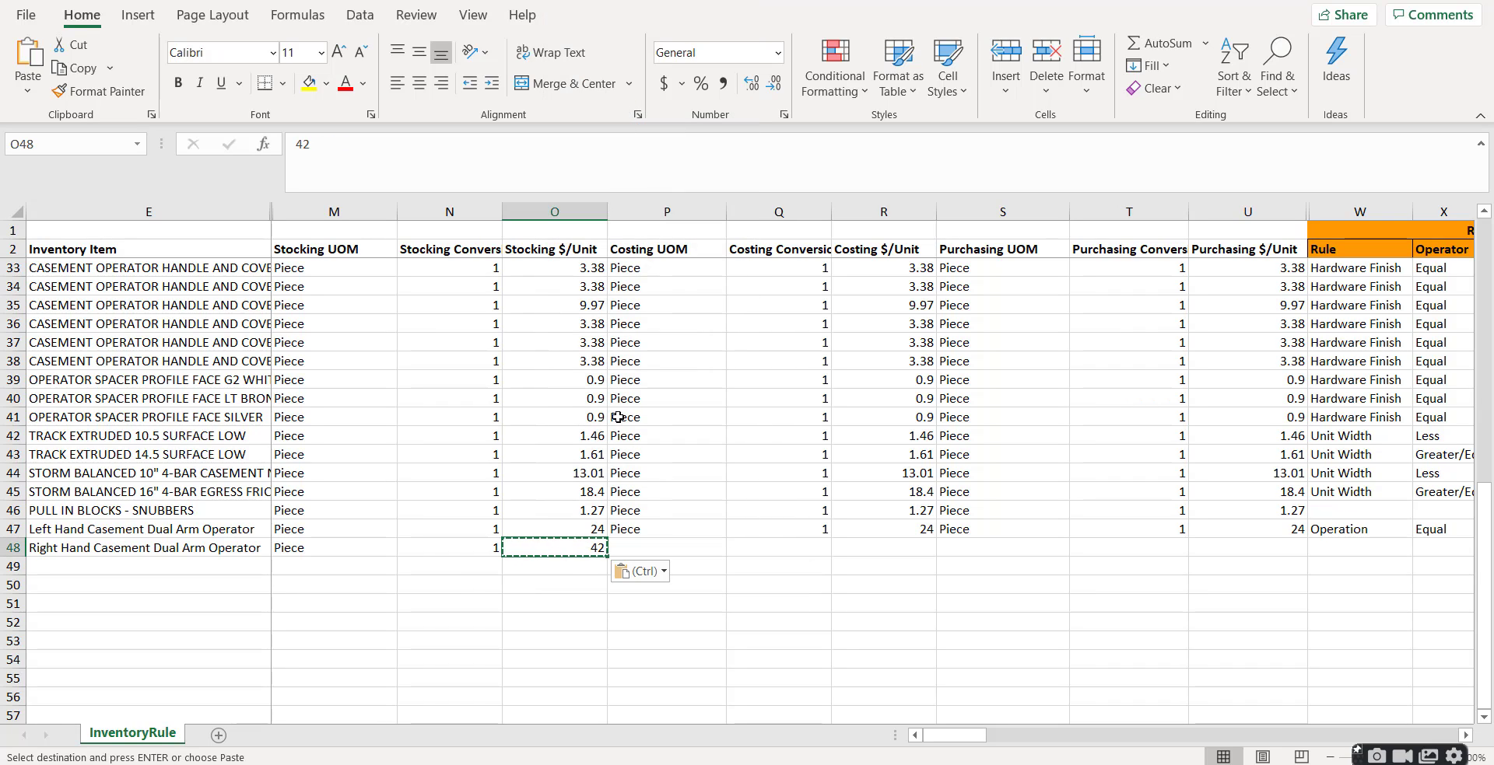
pyautogui.press('Escape')
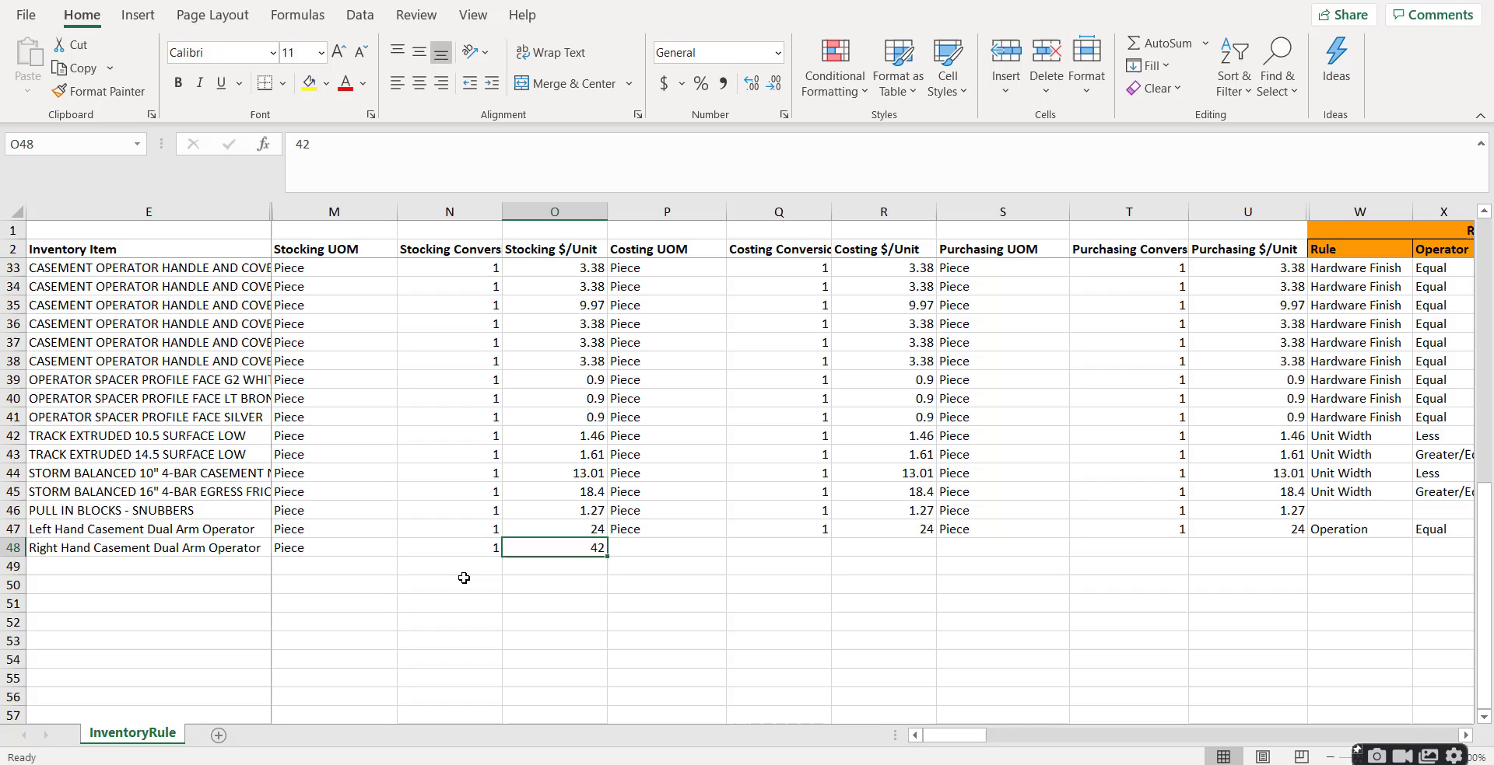
# Step: Copy row 48's Piece, 1, 42 stocking values into its costing and purchasing columns
pyautogui.moveTo(342, 548); pyautogui.dragTo(539, 550)
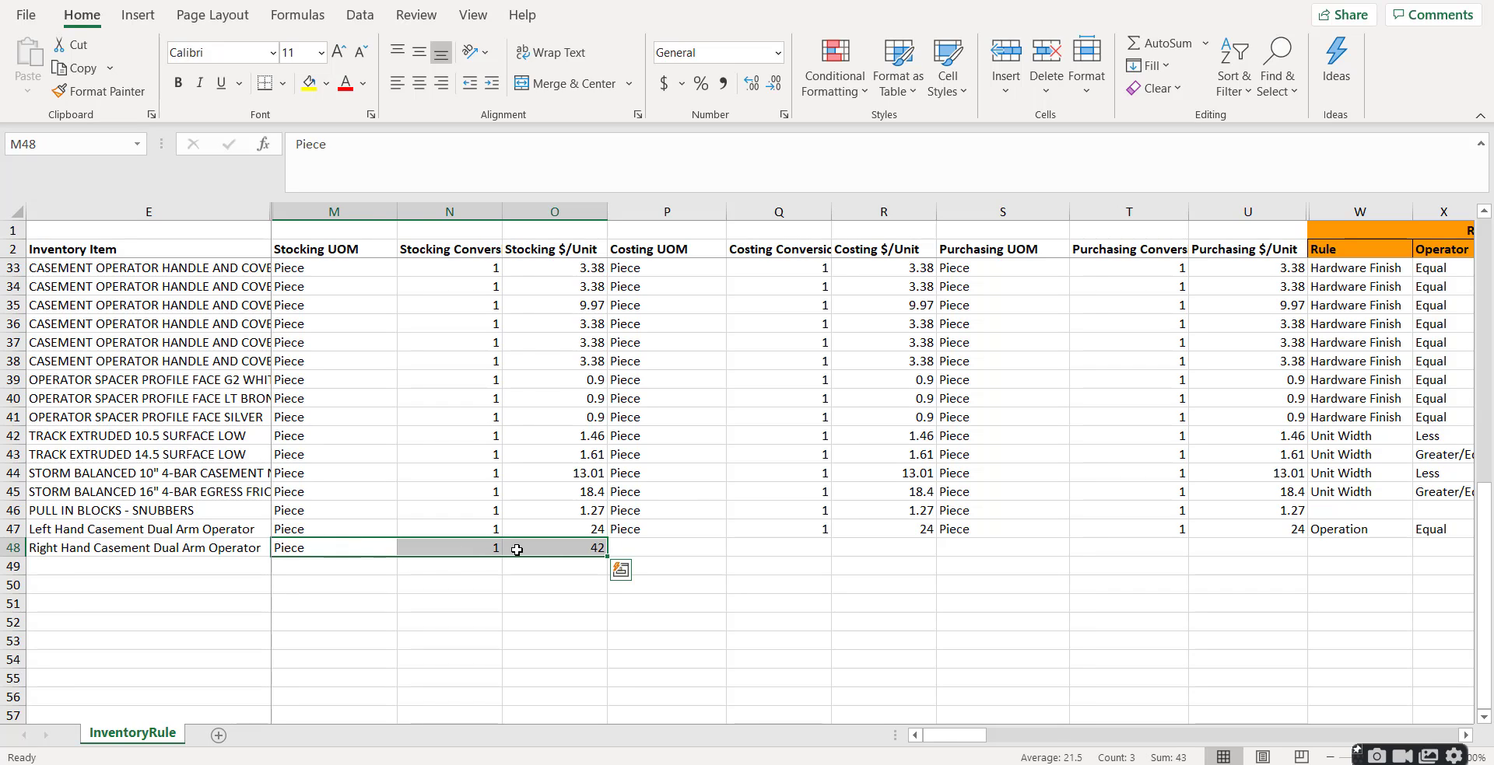
pyautogui.hotkey('ctrl', 'c')
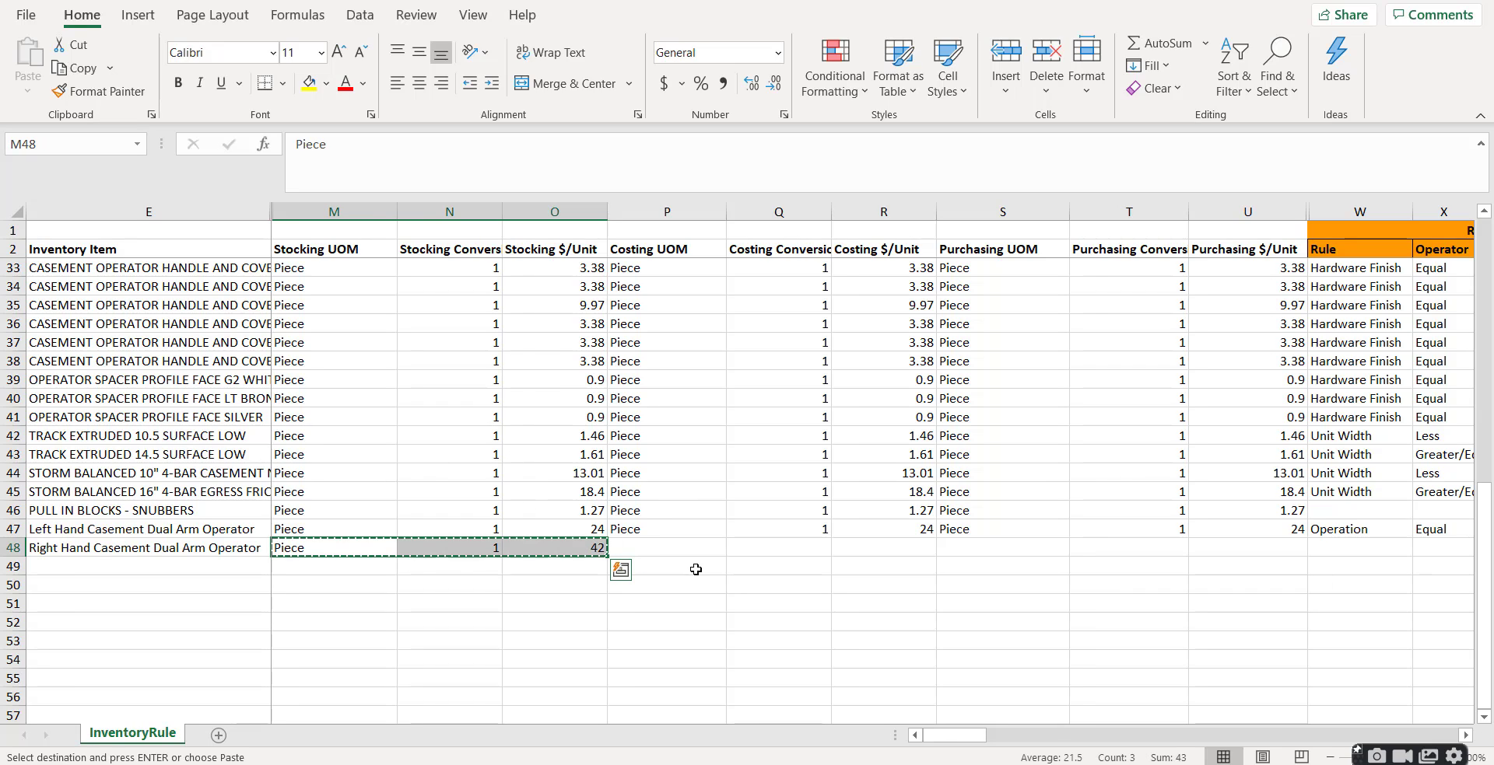
pyautogui.click(688, 549)
pyautogui.hotkey('ctrl', 'v')
pyautogui.click(992, 546)
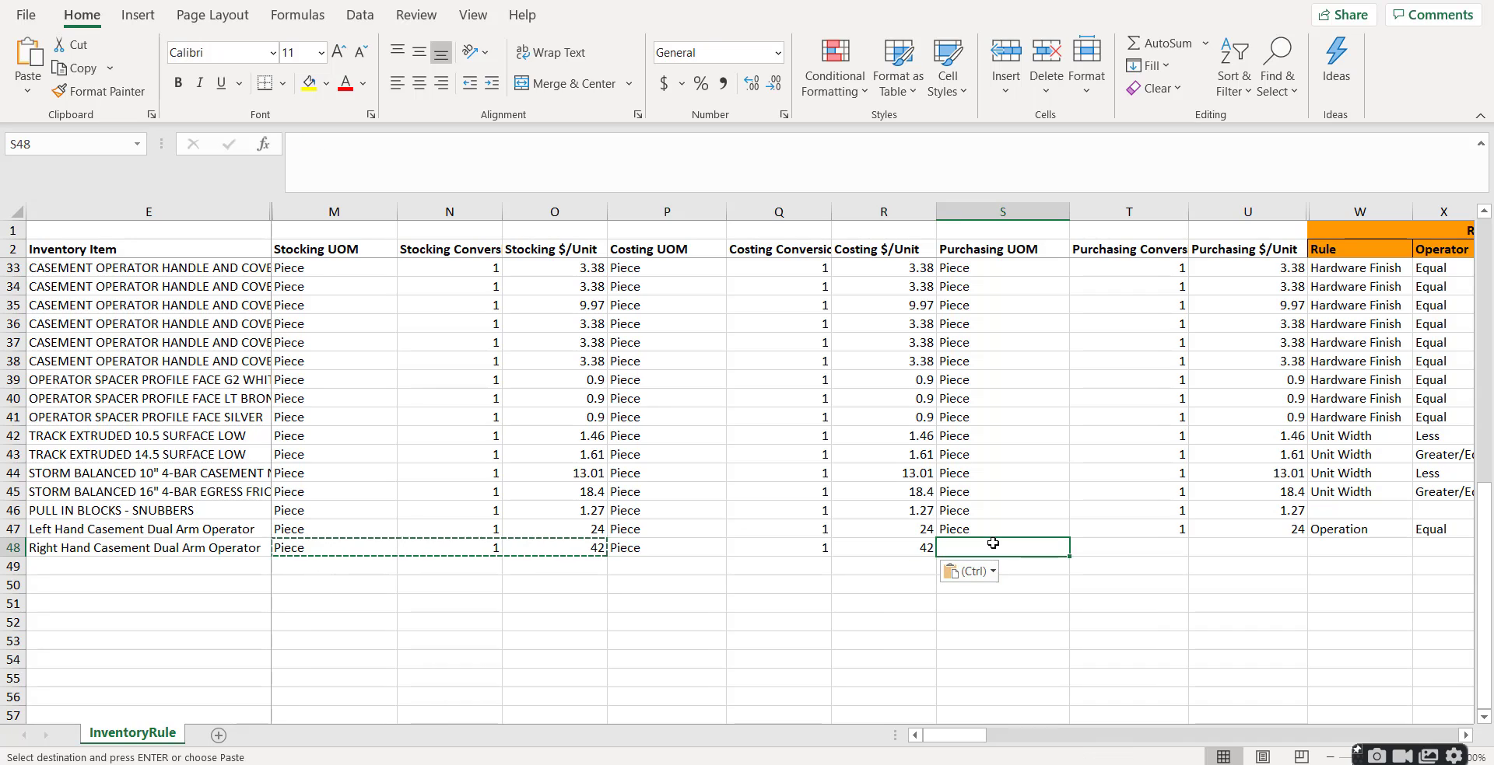
pyautogui.press('Escape')
pyautogui.click(924, 562)
pyautogui.moveTo(627, 554); pyautogui.dragTo(864, 546)
pyautogui.hotkey('ctrl', 'c')
pyautogui.click(1001, 553)
pyautogui.hotkey('ctrl', 'v')
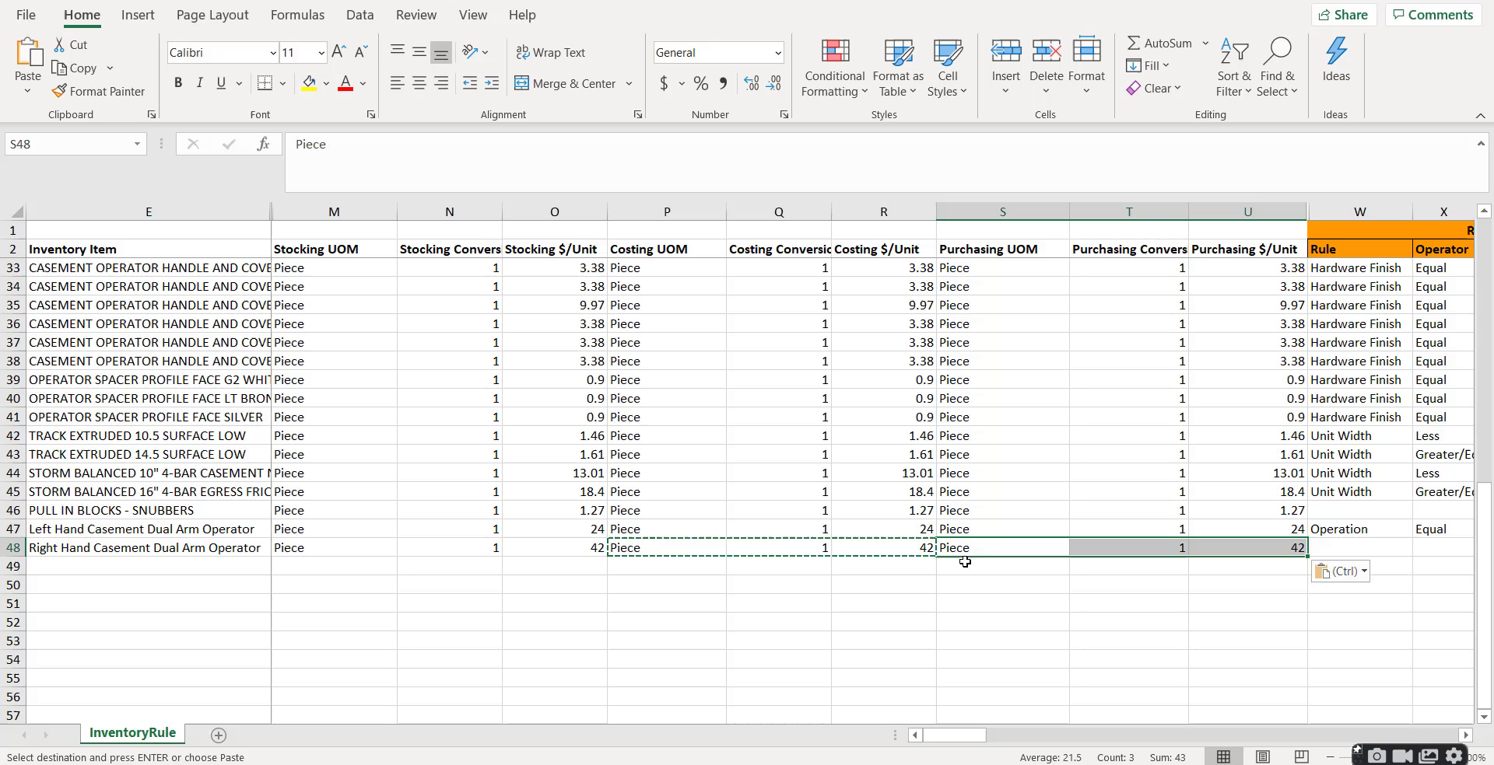
pyautogui.press('Escape')
pyautogui.moveTo(964, 736); pyautogui.dragTo(995, 736)
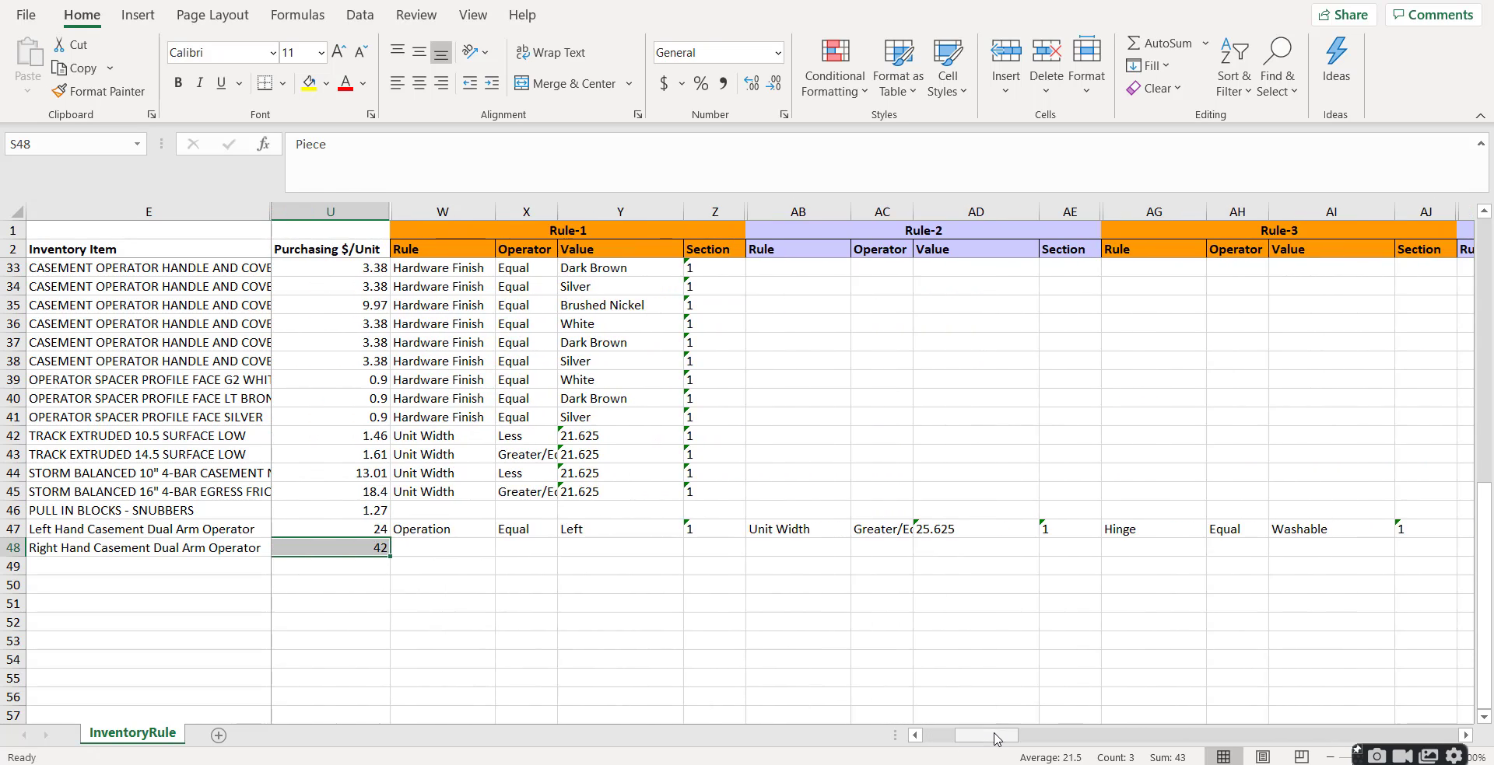
# Step: Fill row 47's rules down into row 48 and correct the unit width to 25.625
pyautogui.click(835, 655)
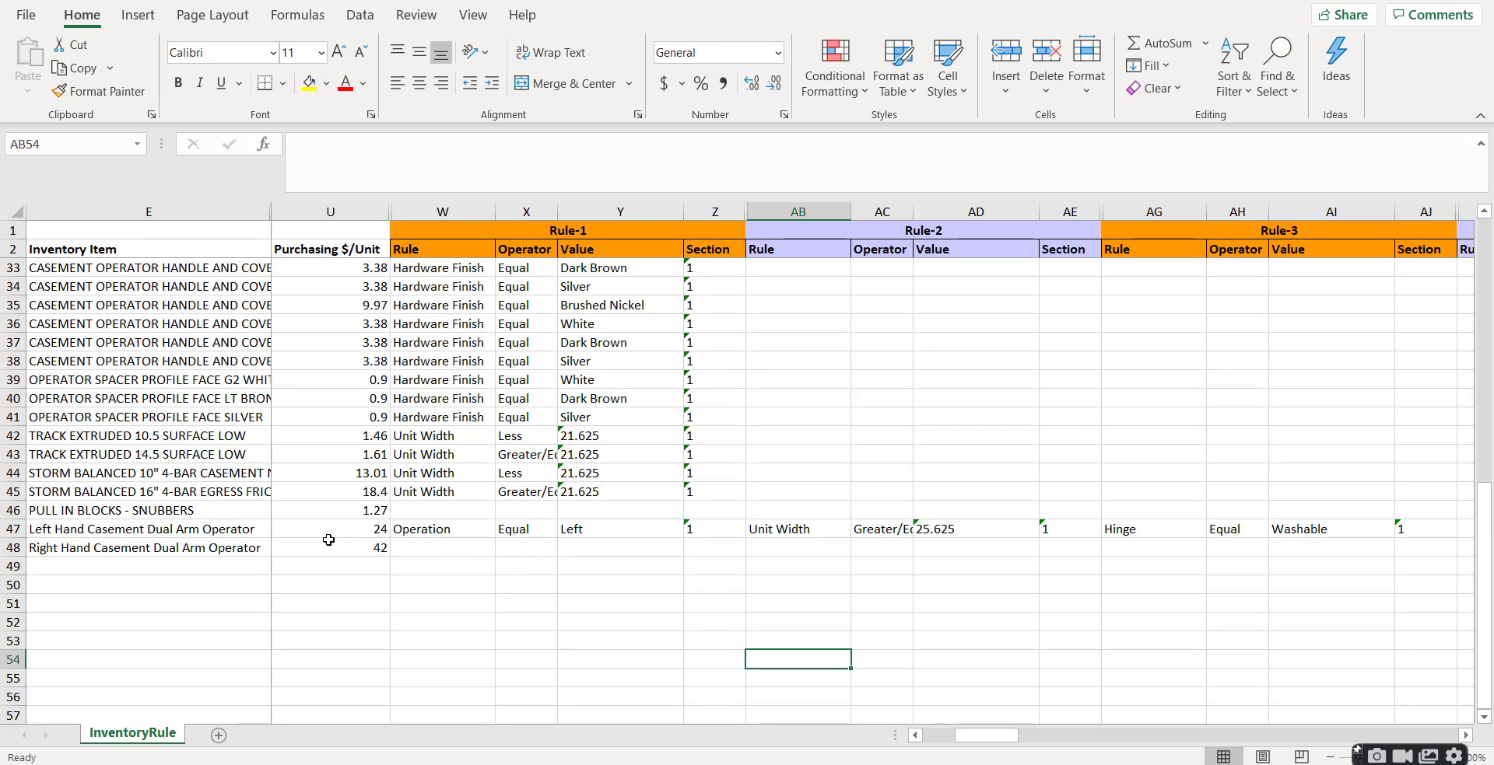
pyautogui.moveTo(450, 531); pyautogui.dragTo(1460, 557)
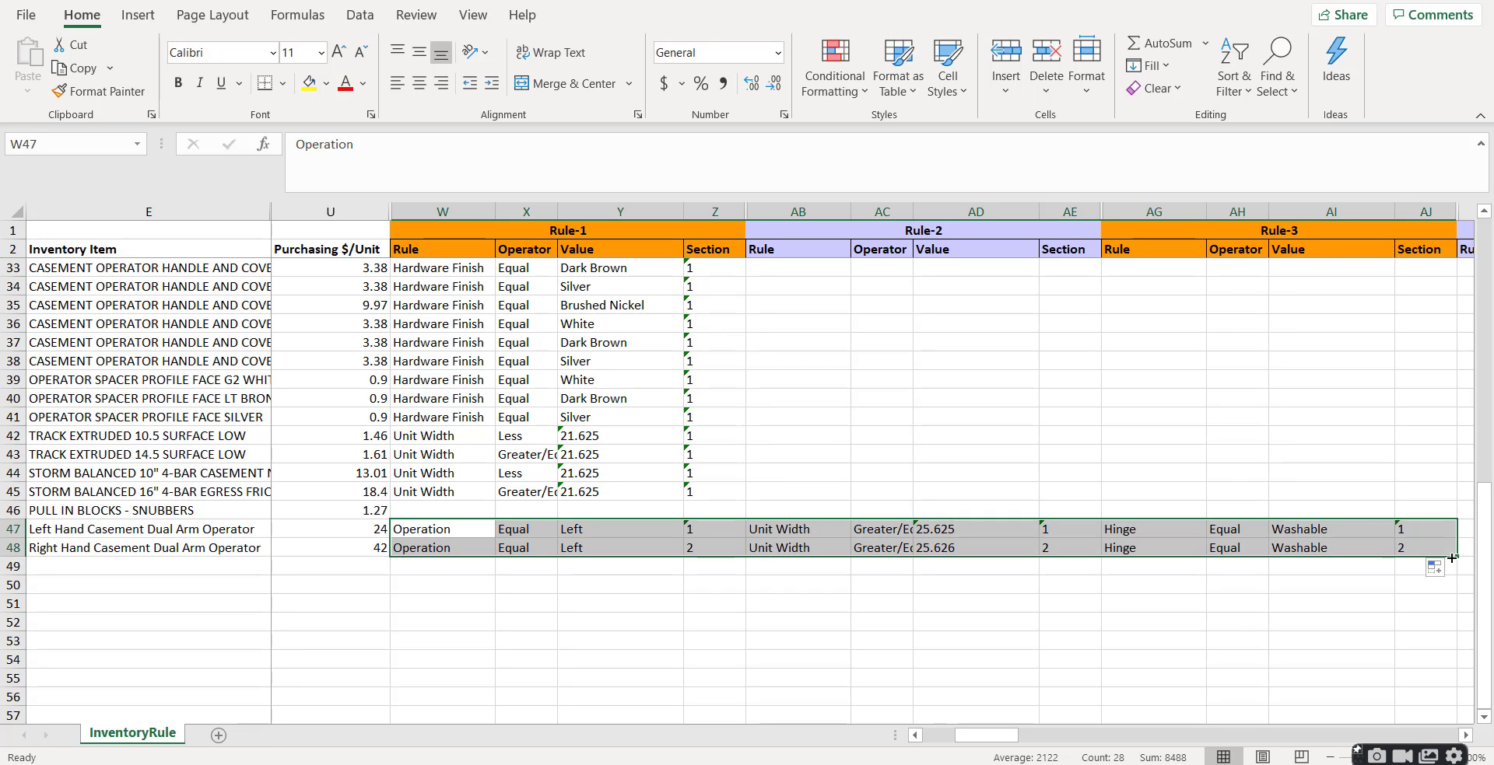
pyautogui.click(801, 552)
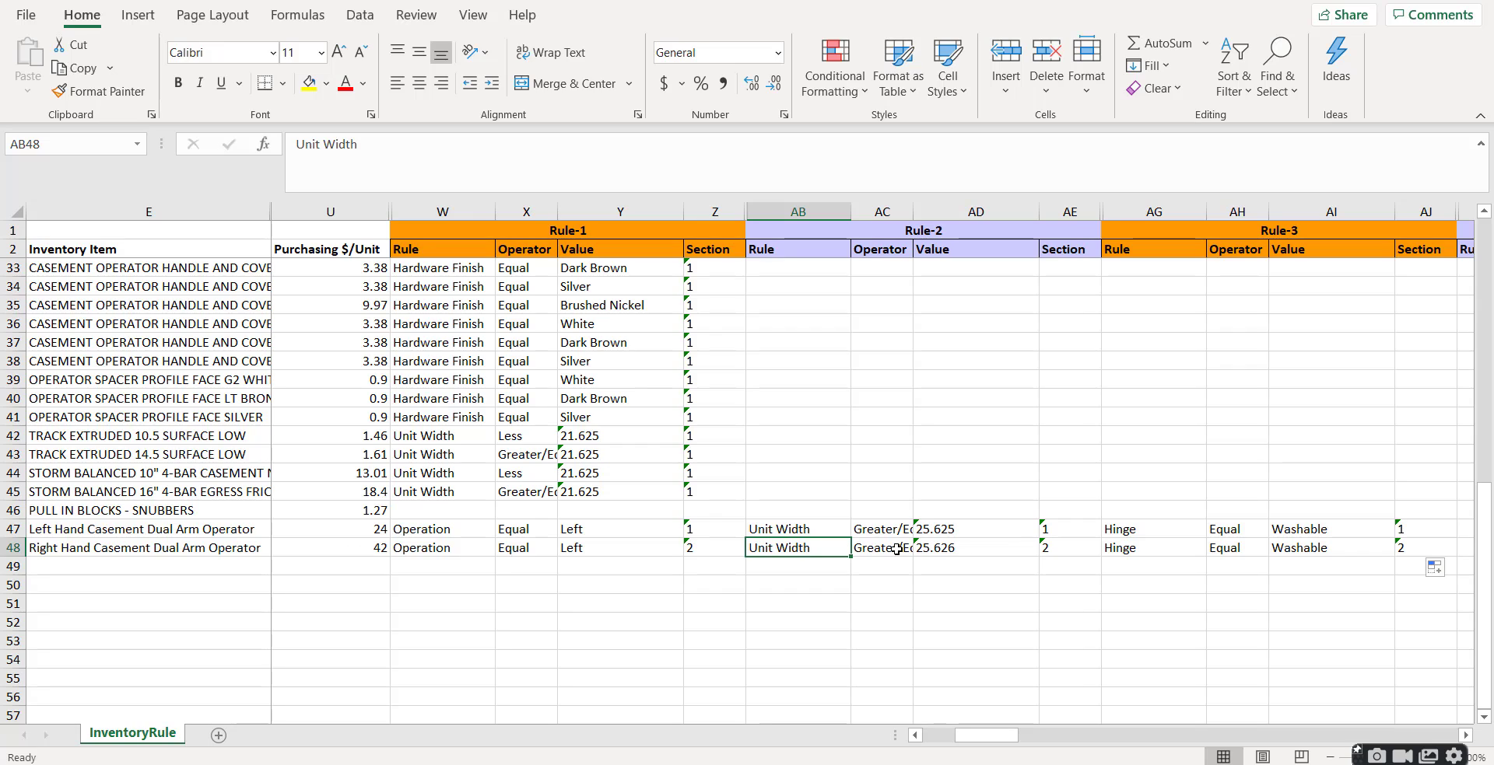
pyautogui.click(969, 556)
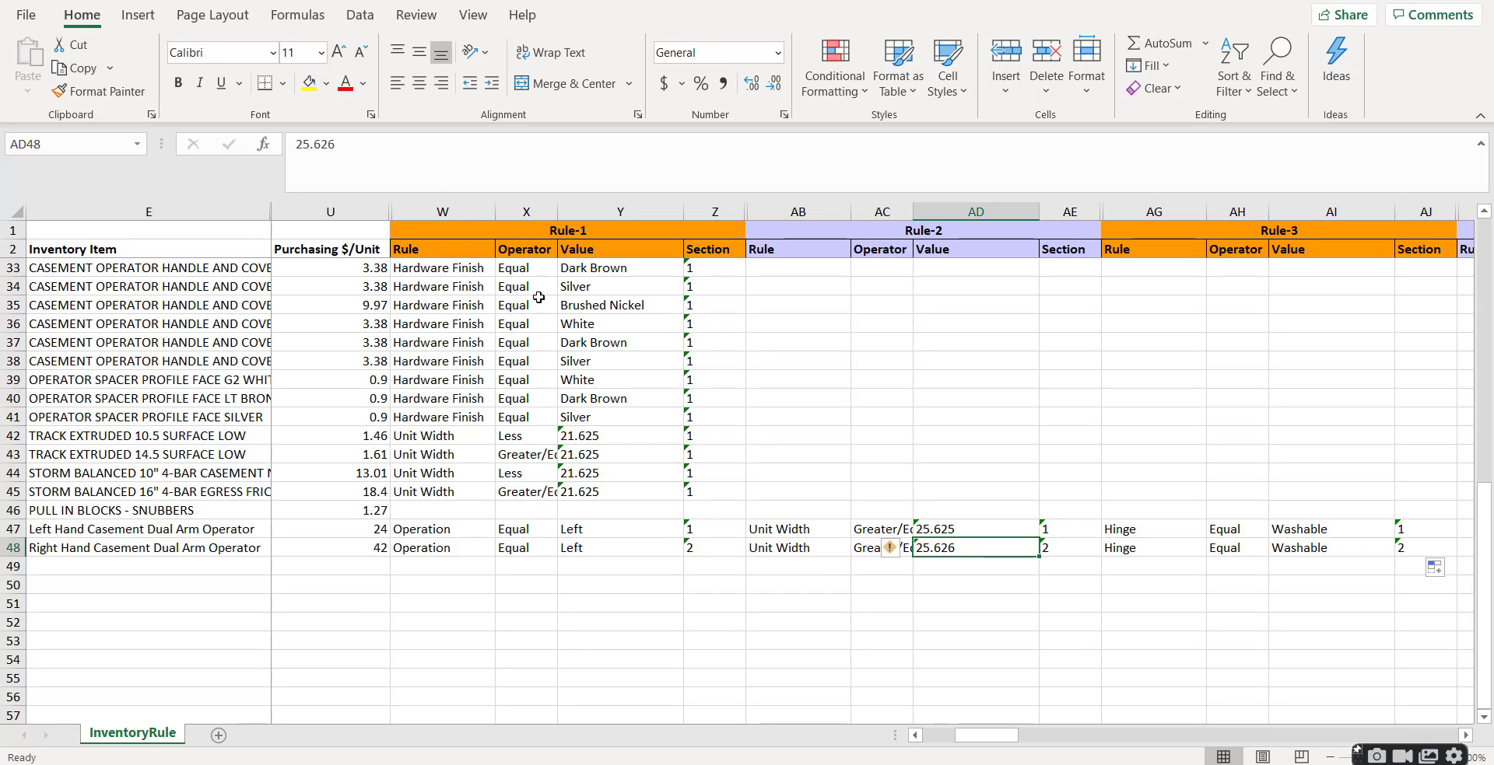
pyautogui.click(372, 146)
pyautogui.write('5')
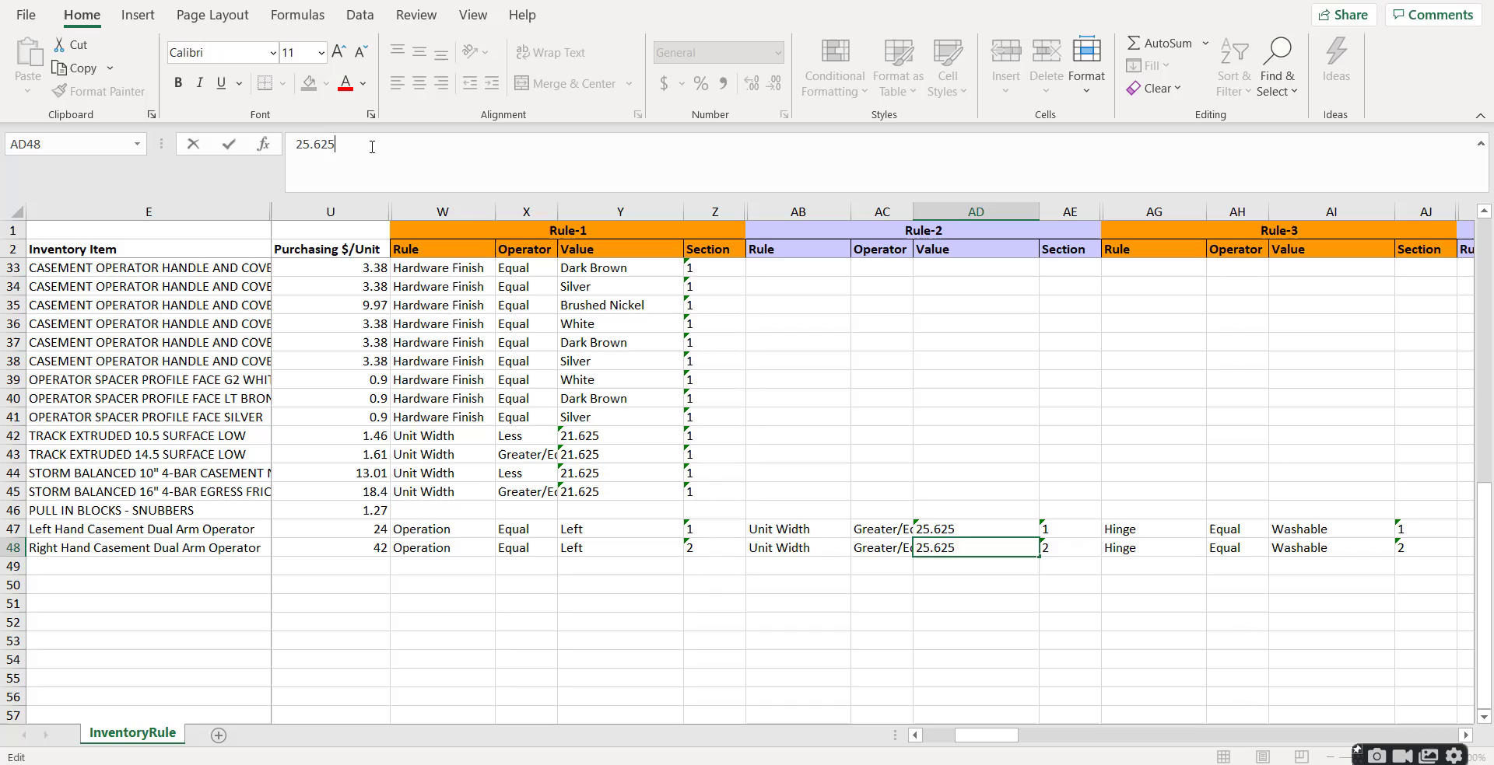
pyautogui.press('Return')
# Step: Set row 48's three rule sections to 1 and its operation value to Right
pyautogui.click(1416, 552)
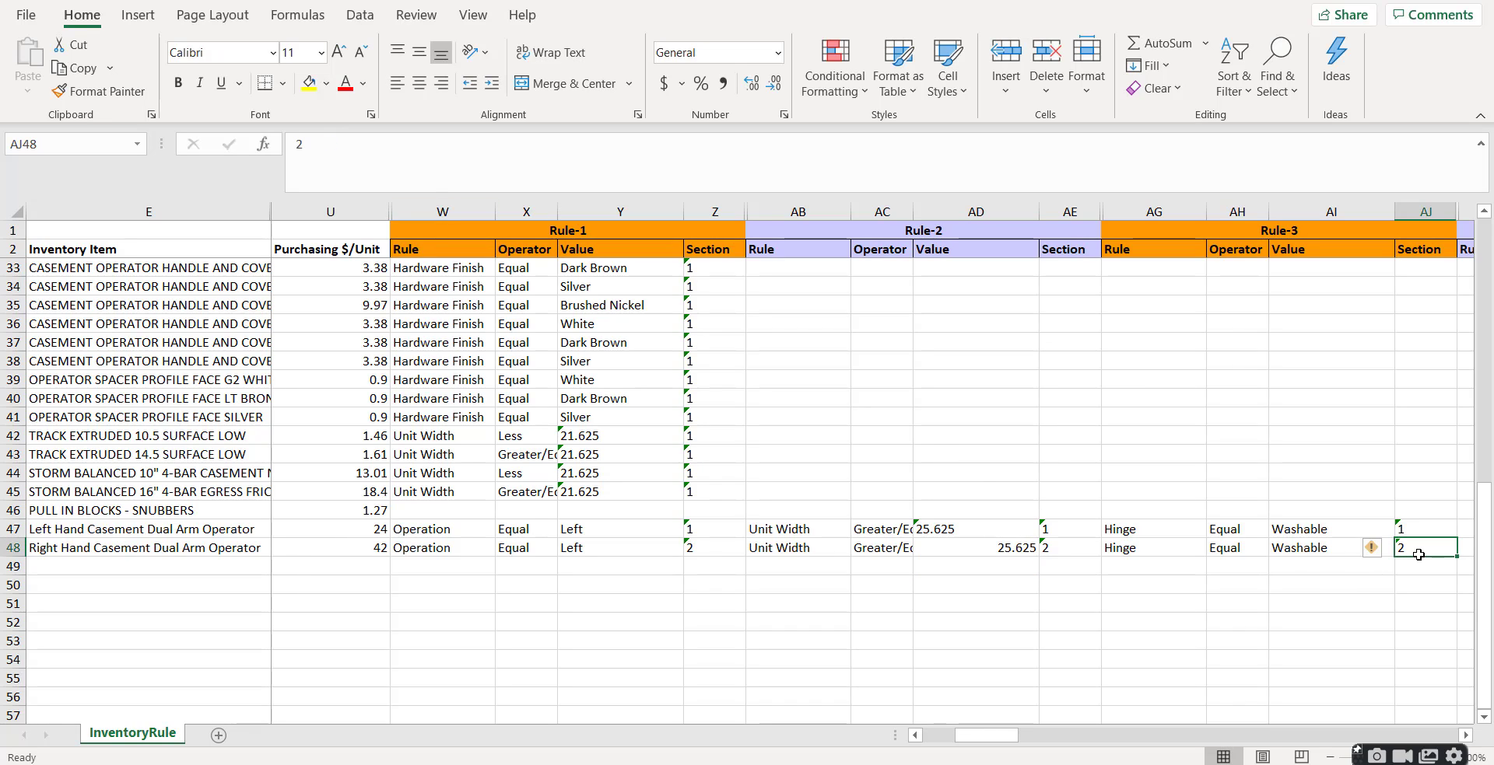
pyautogui.write('1')
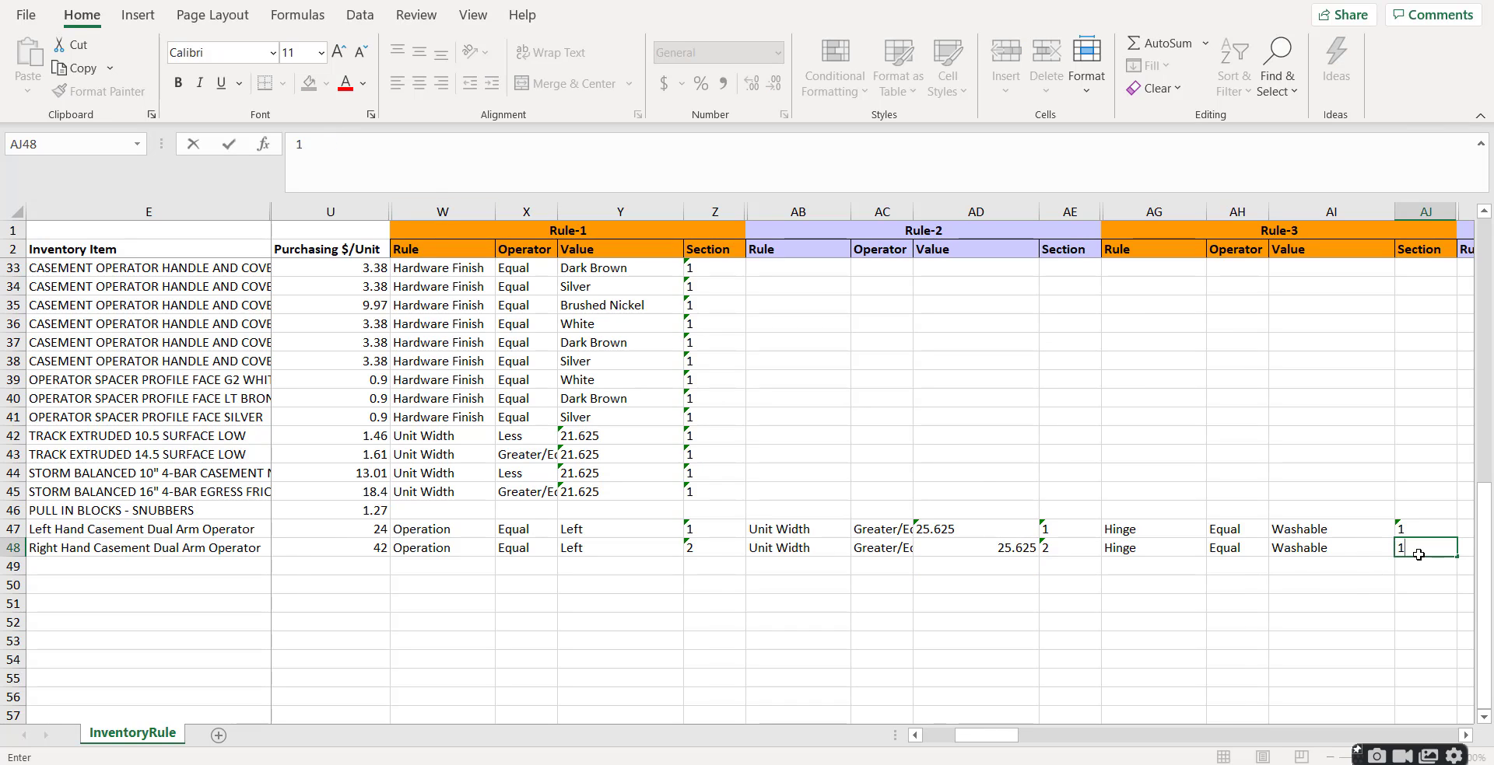
pyautogui.press('Left')
pyautogui.press('Left')
pyautogui.press('Left')
pyautogui.press('Left')
pyautogui.write('1')
pyautogui.press('Left')
pyautogui.press('Left')
pyautogui.press('Left')
pyautogui.press('Left')
pyautogui.write('1')
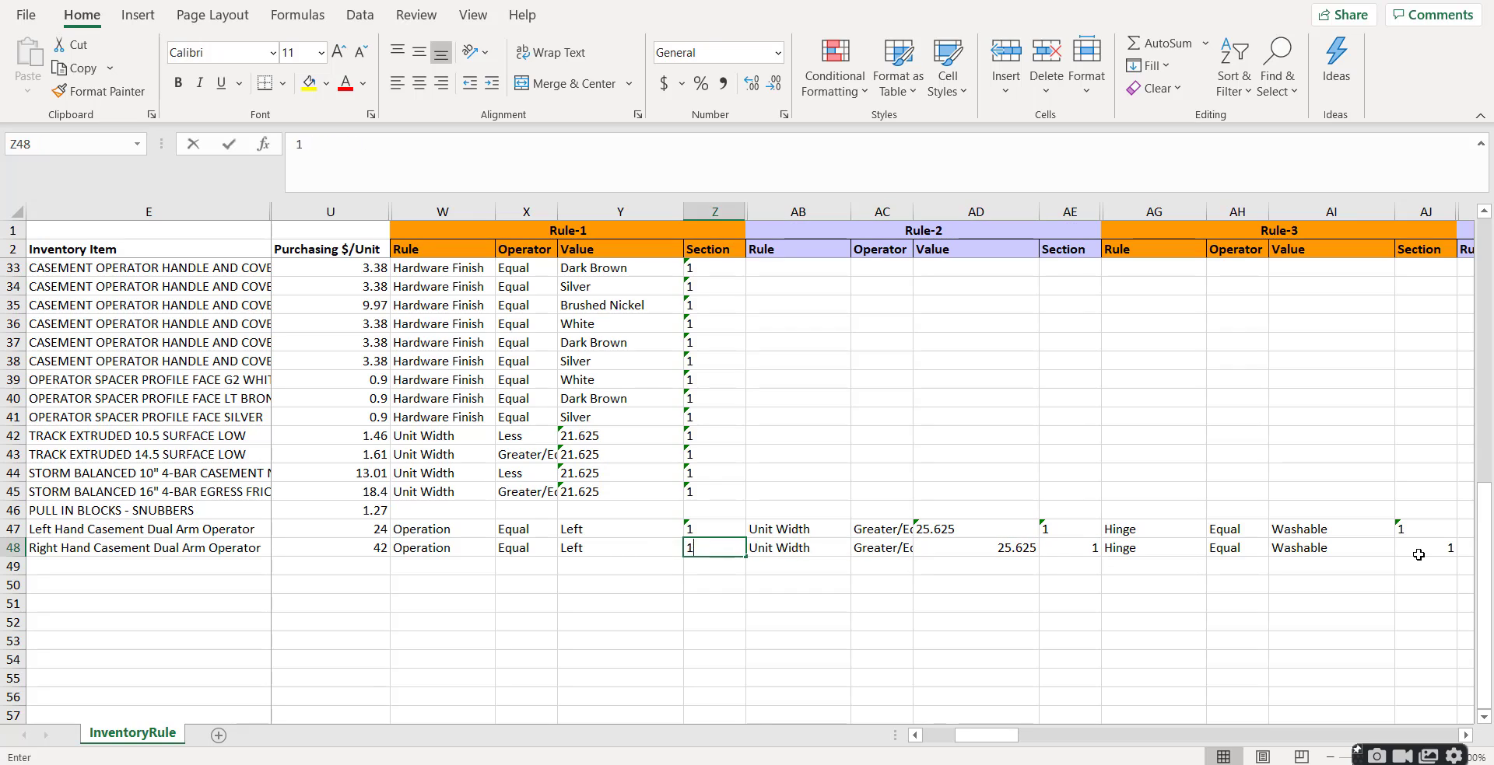
pyautogui.press('Left')
pyautogui.press('Left')
pyautogui.press('Left')
pyautogui.press('Right')
pyautogui.press('Right')
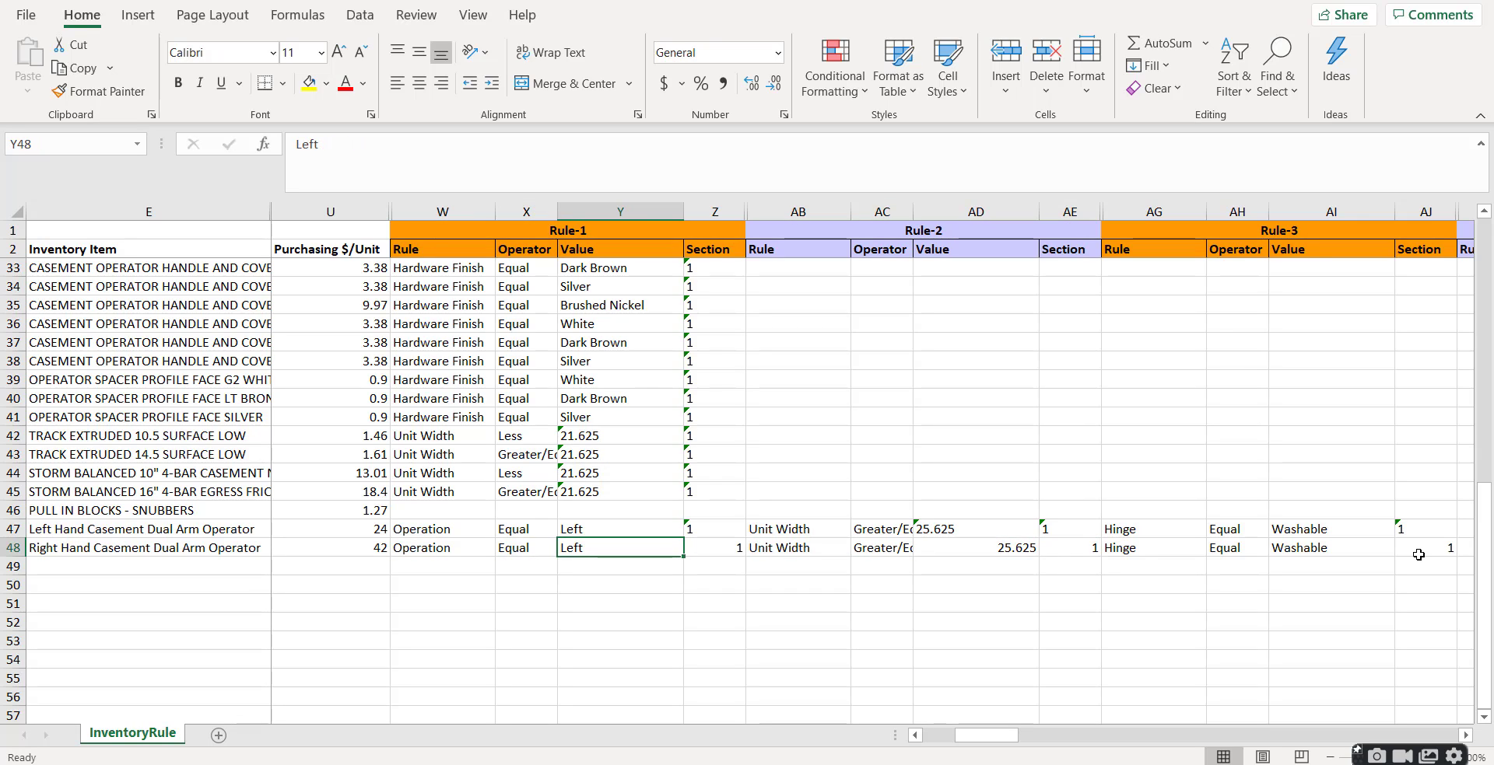
pyautogui.write('Right')
pyautogui.press('Right')
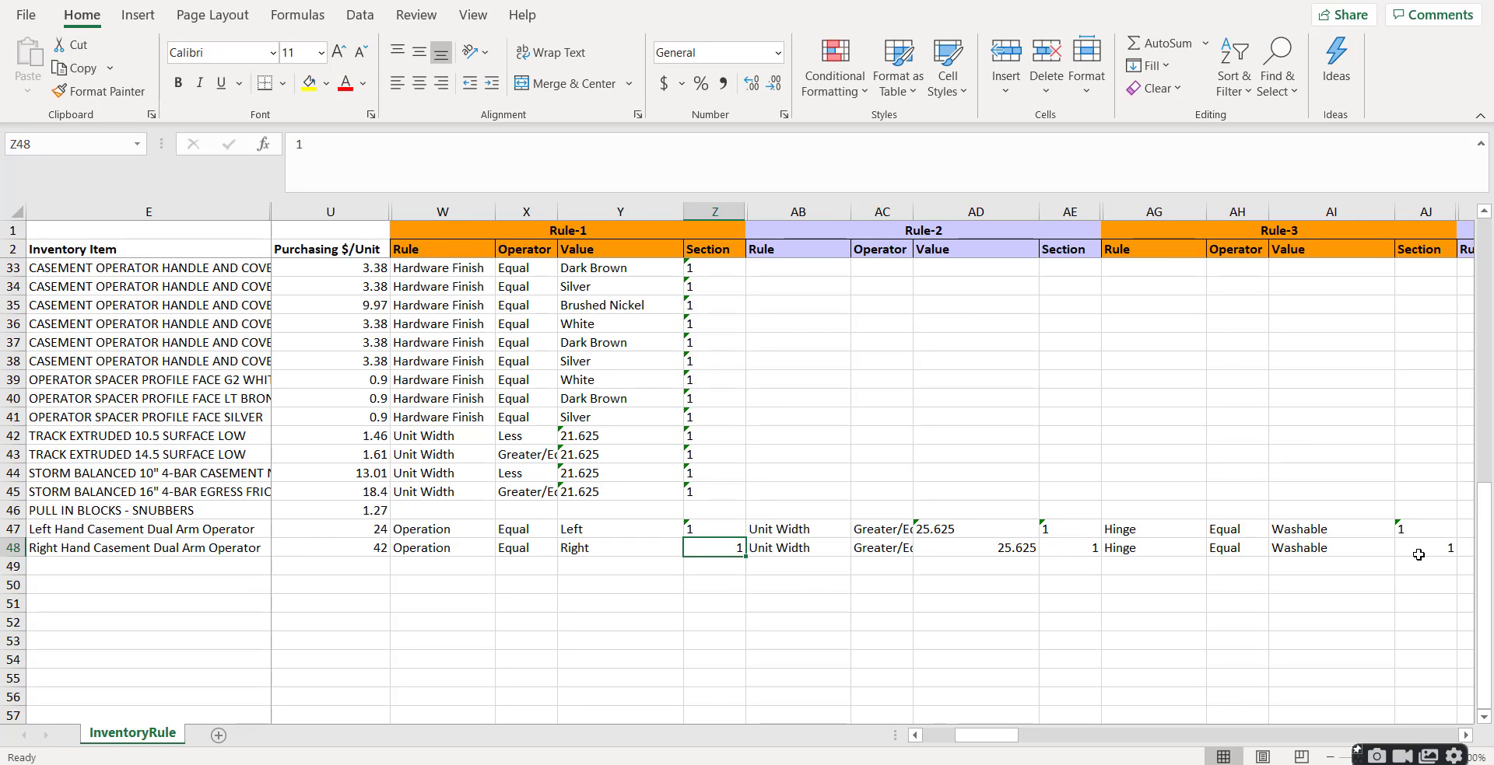
# Step: Check both rows' section and width values, restoring the Left Hand Rule-3 section to 1
pyautogui.click(718, 531)
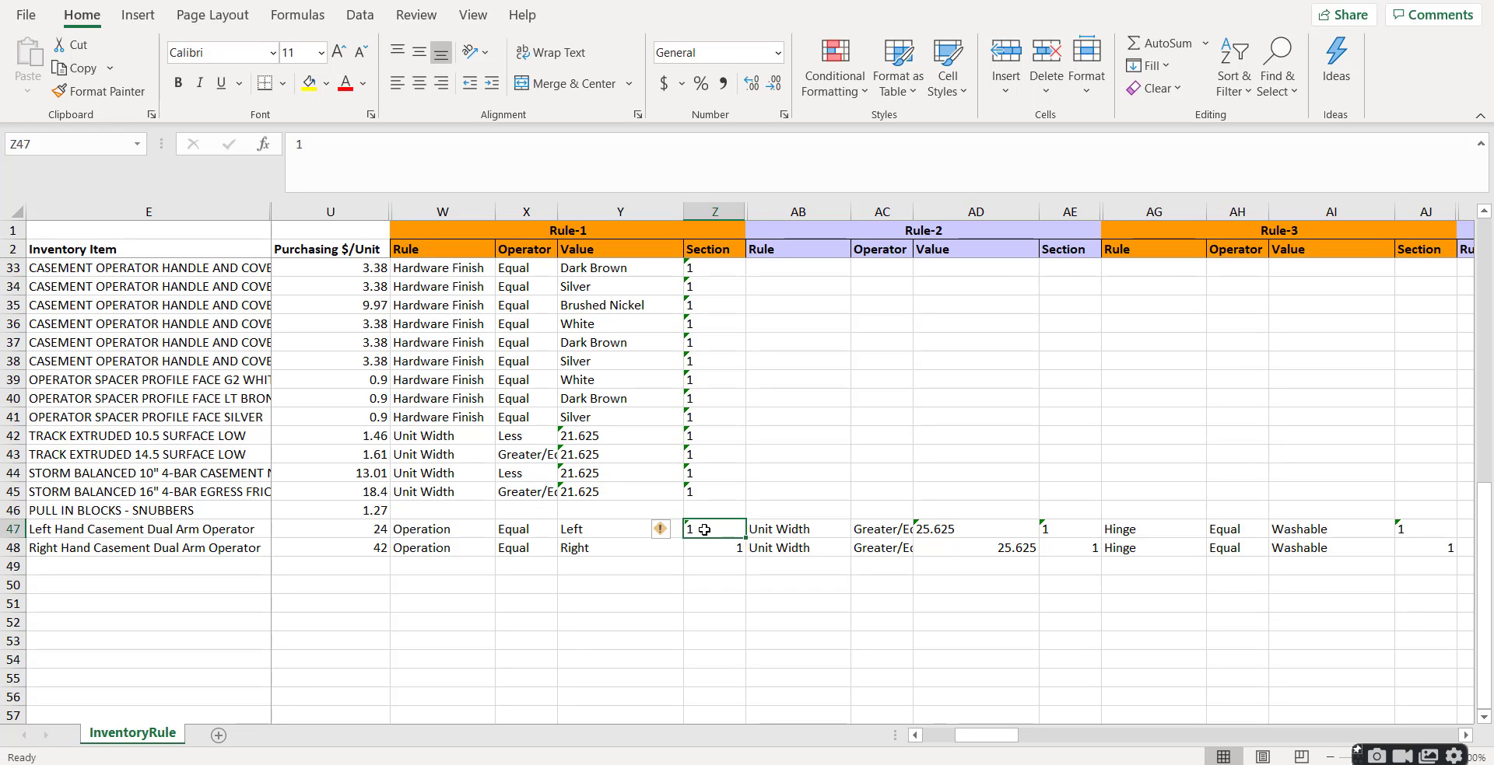
pyautogui.click(1068, 520)
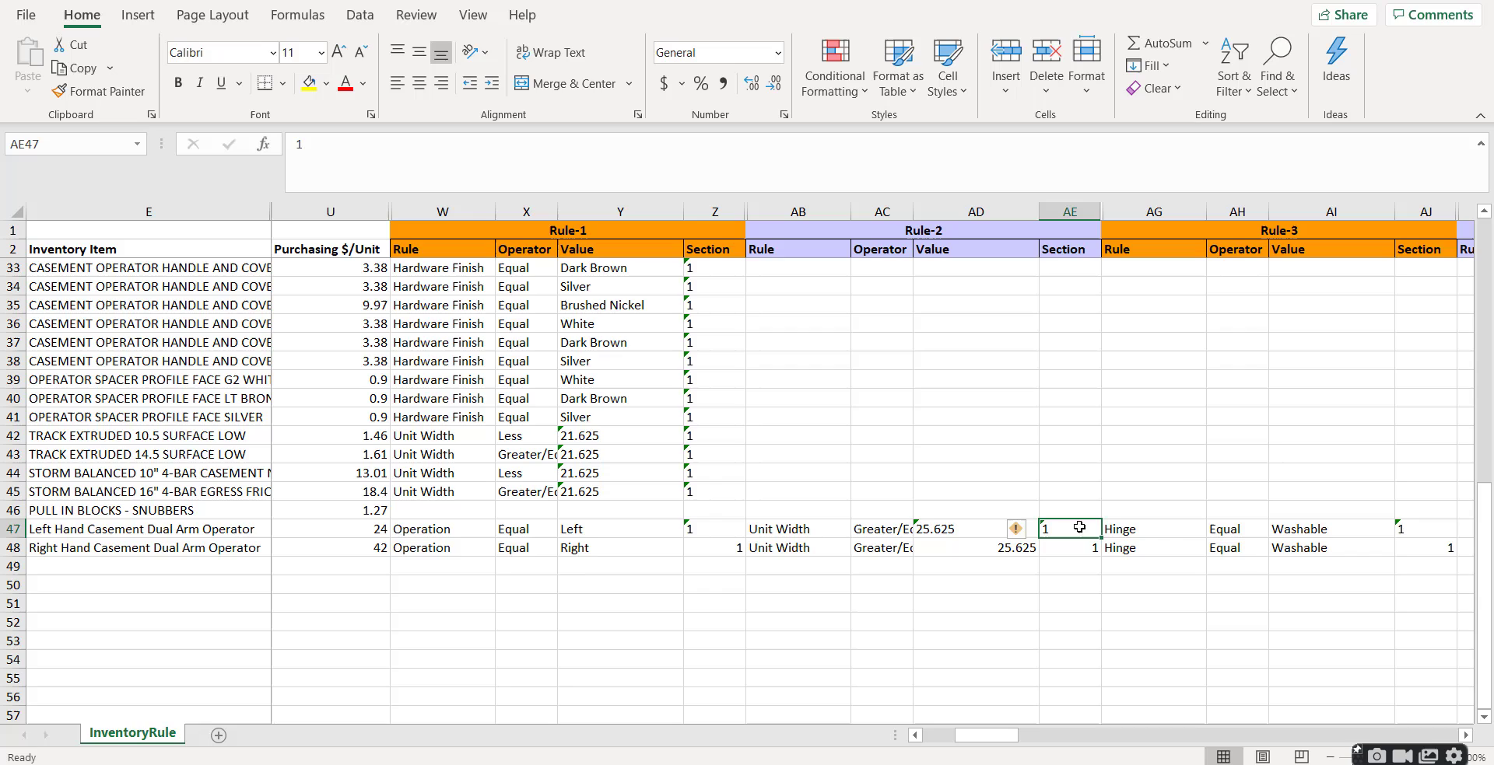
pyautogui.click(1397, 522)
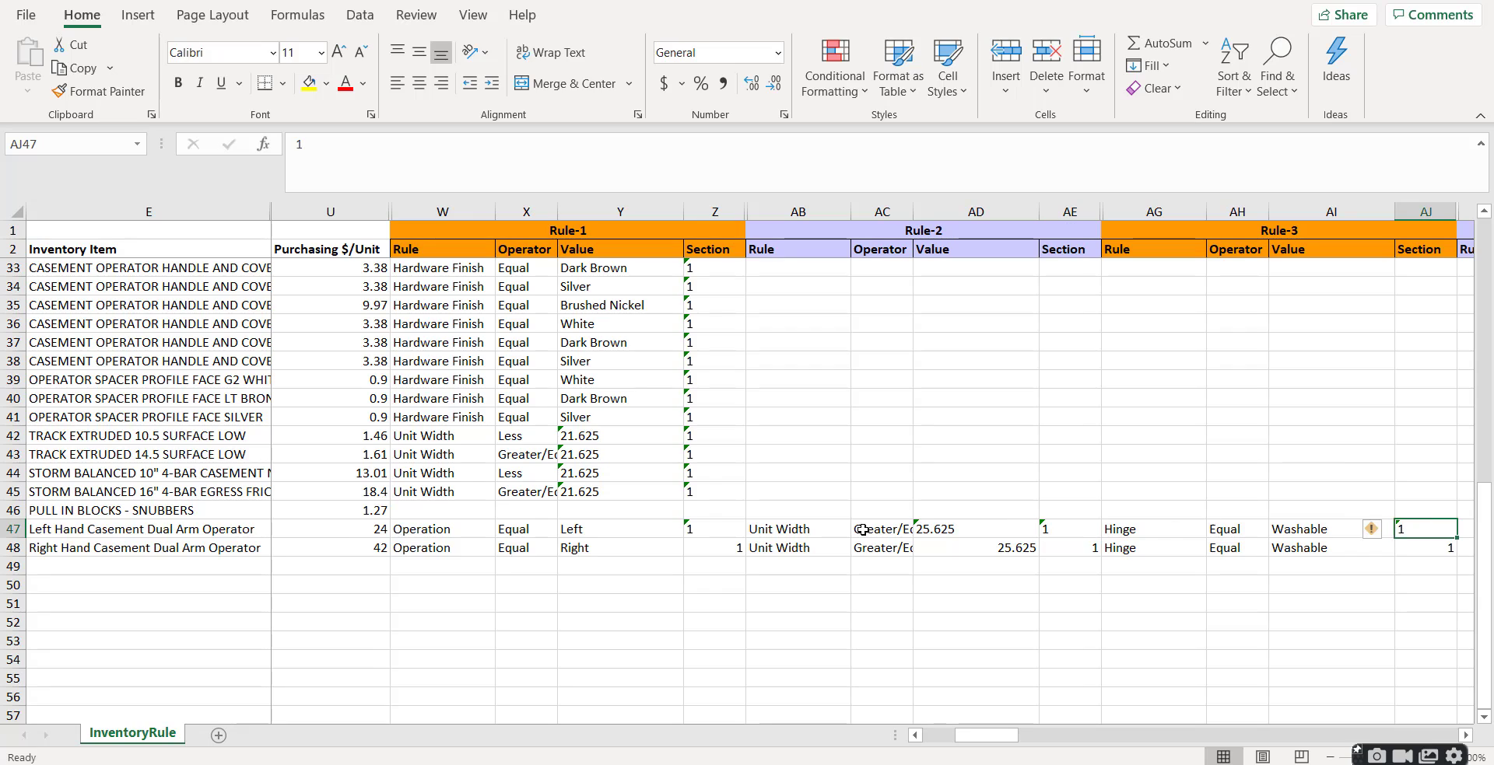
pyautogui.click(583, 542)
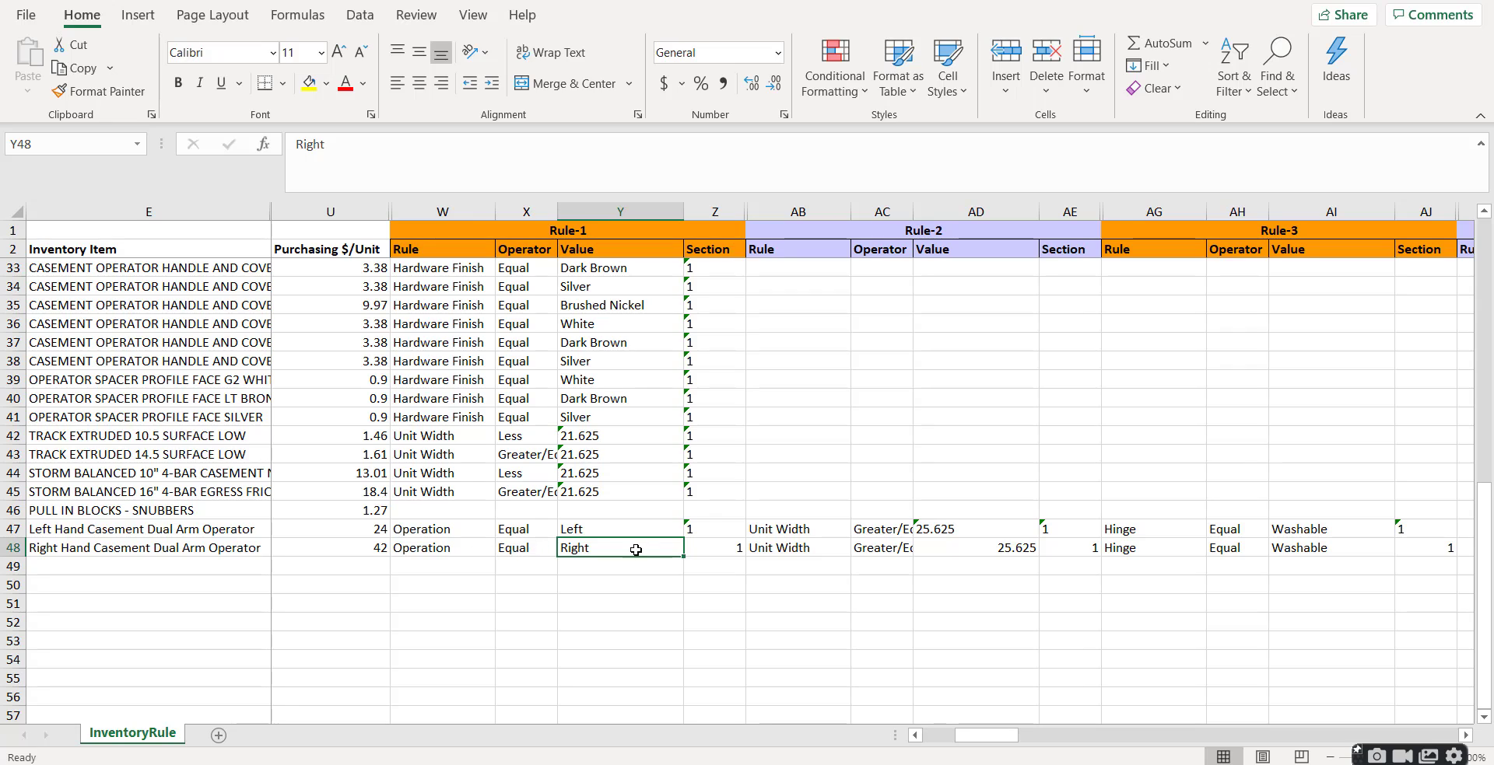
pyautogui.click(1018, 551)
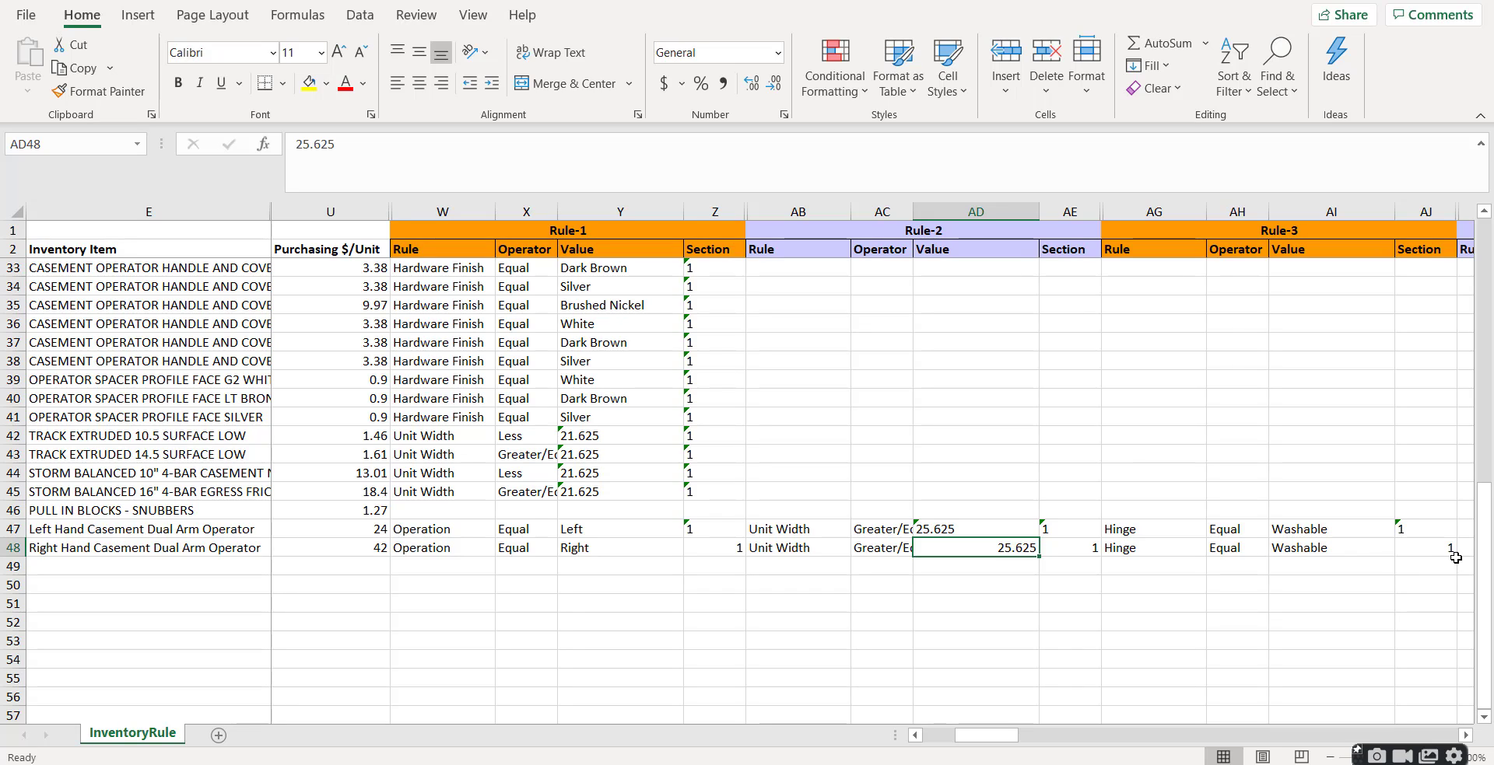
pyautogui.click(1417, 528)
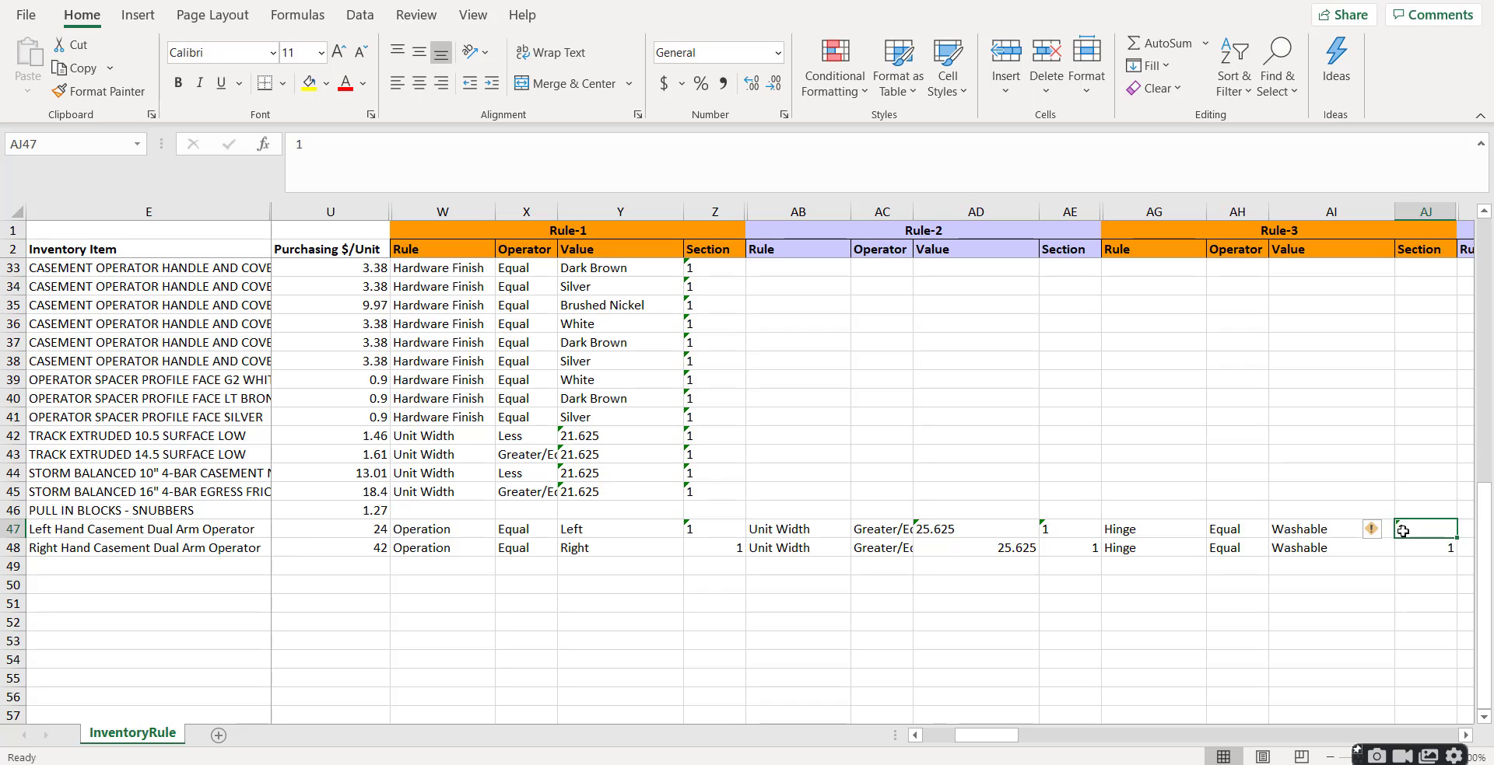
pyautogui.write('2')
pyautogui.press('Return')
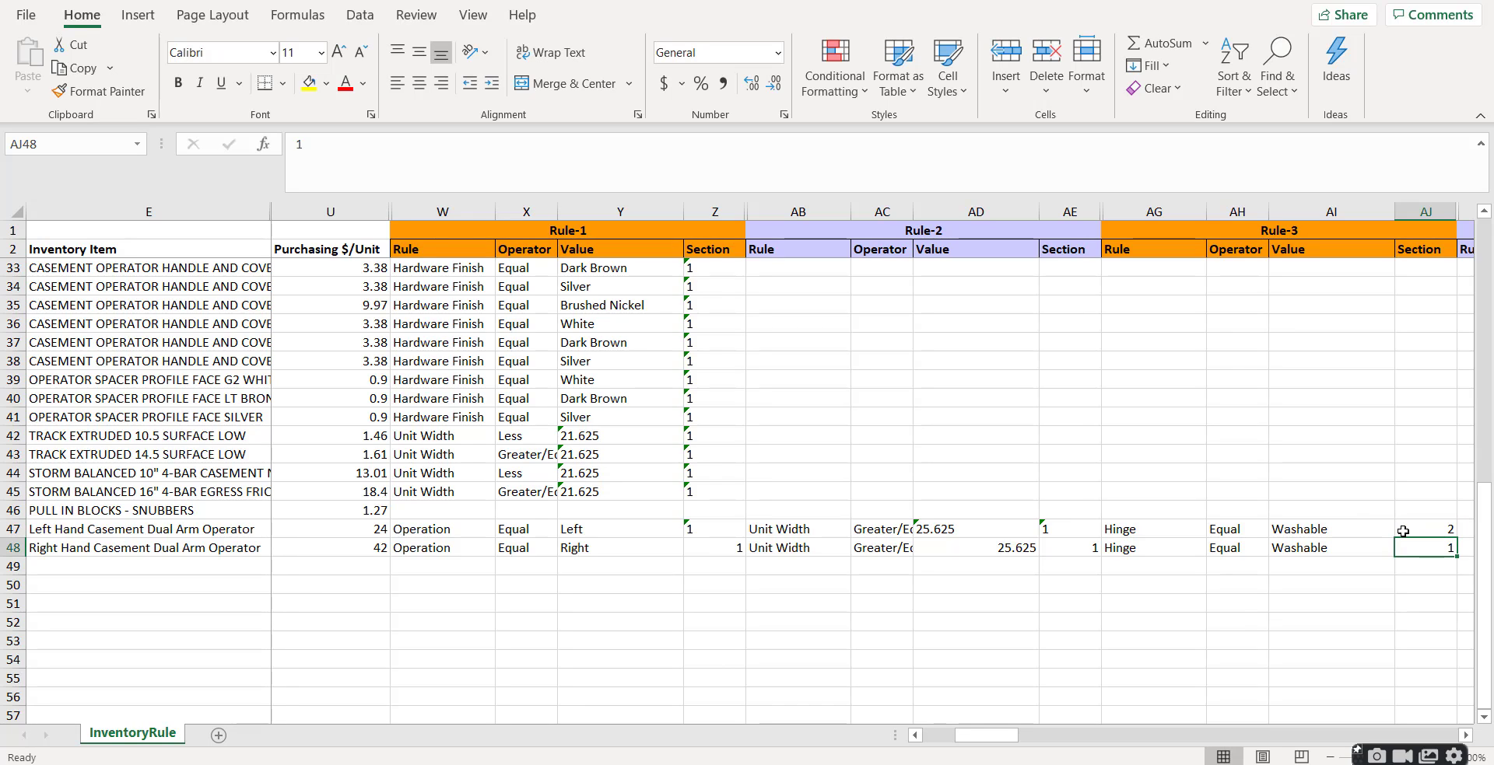
pyautogui.click(1403, 531)
pyautogui.press('Return')
pyautogui.press('Left')
pyautogui.press('Left')
pyautogui.press('Left')
pyautogui.press('Left')
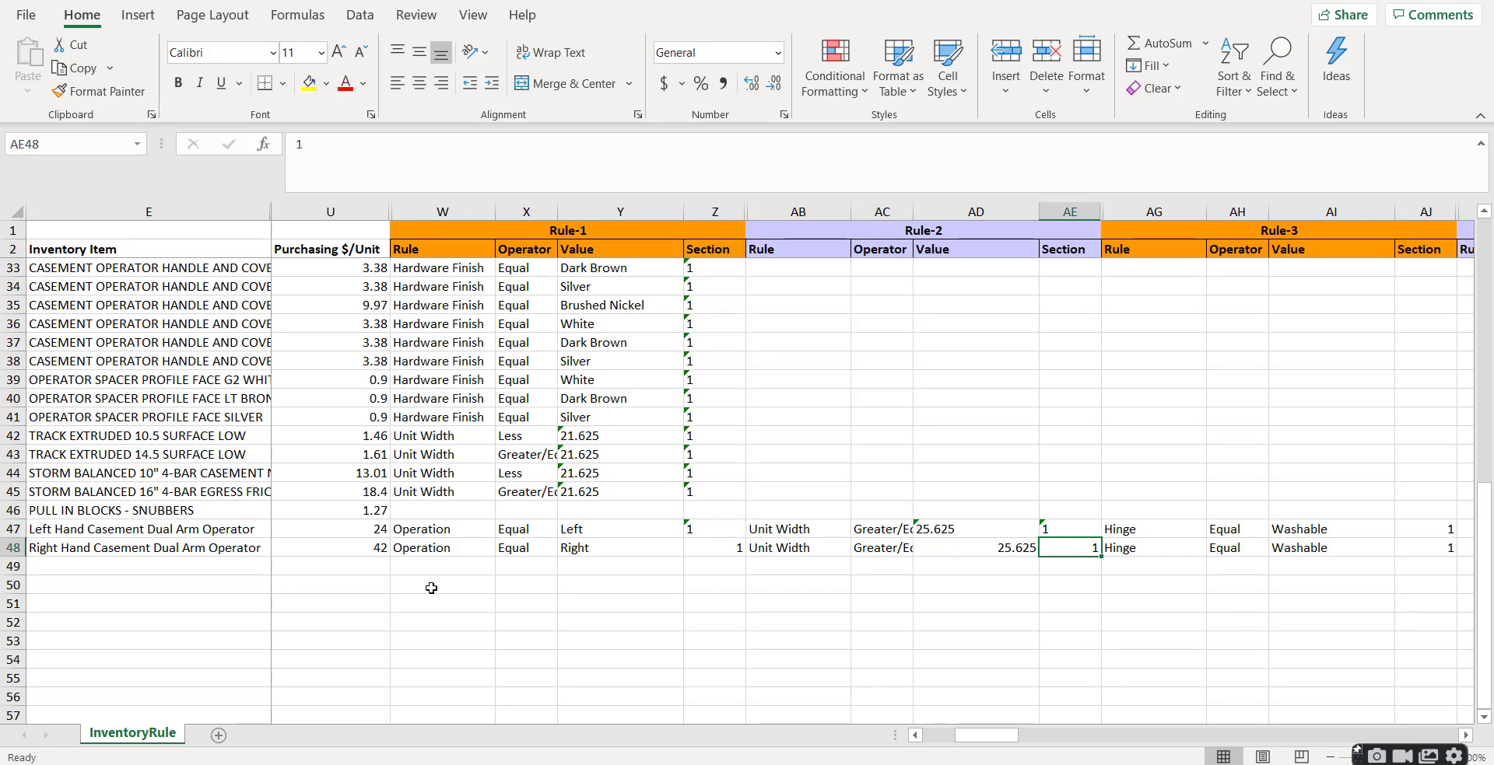
# Step: Review the Left Hand row's Operation, Unit Width and Hinge rules
pyautogui.click(438, 529)
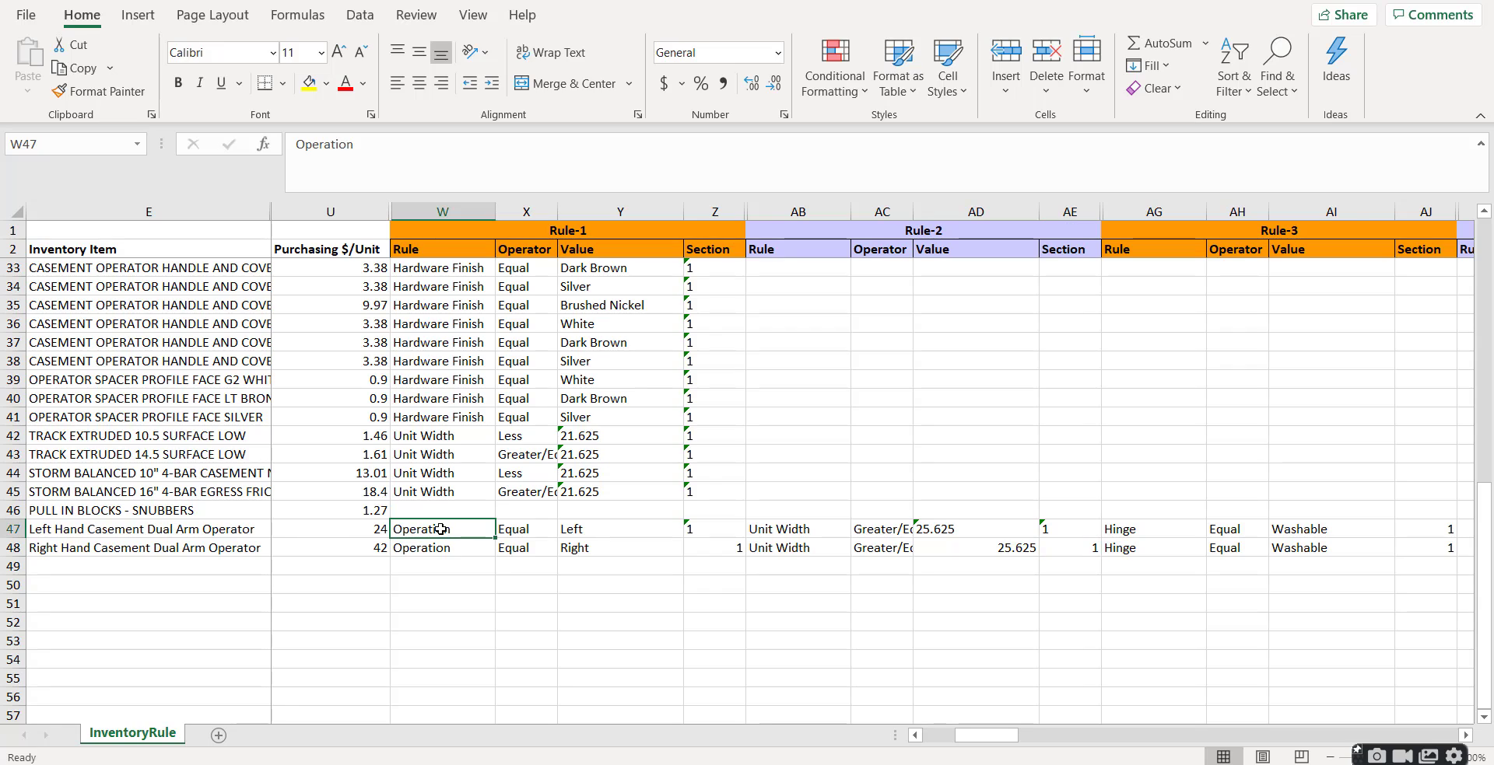
pyautogui.click(514, 529)
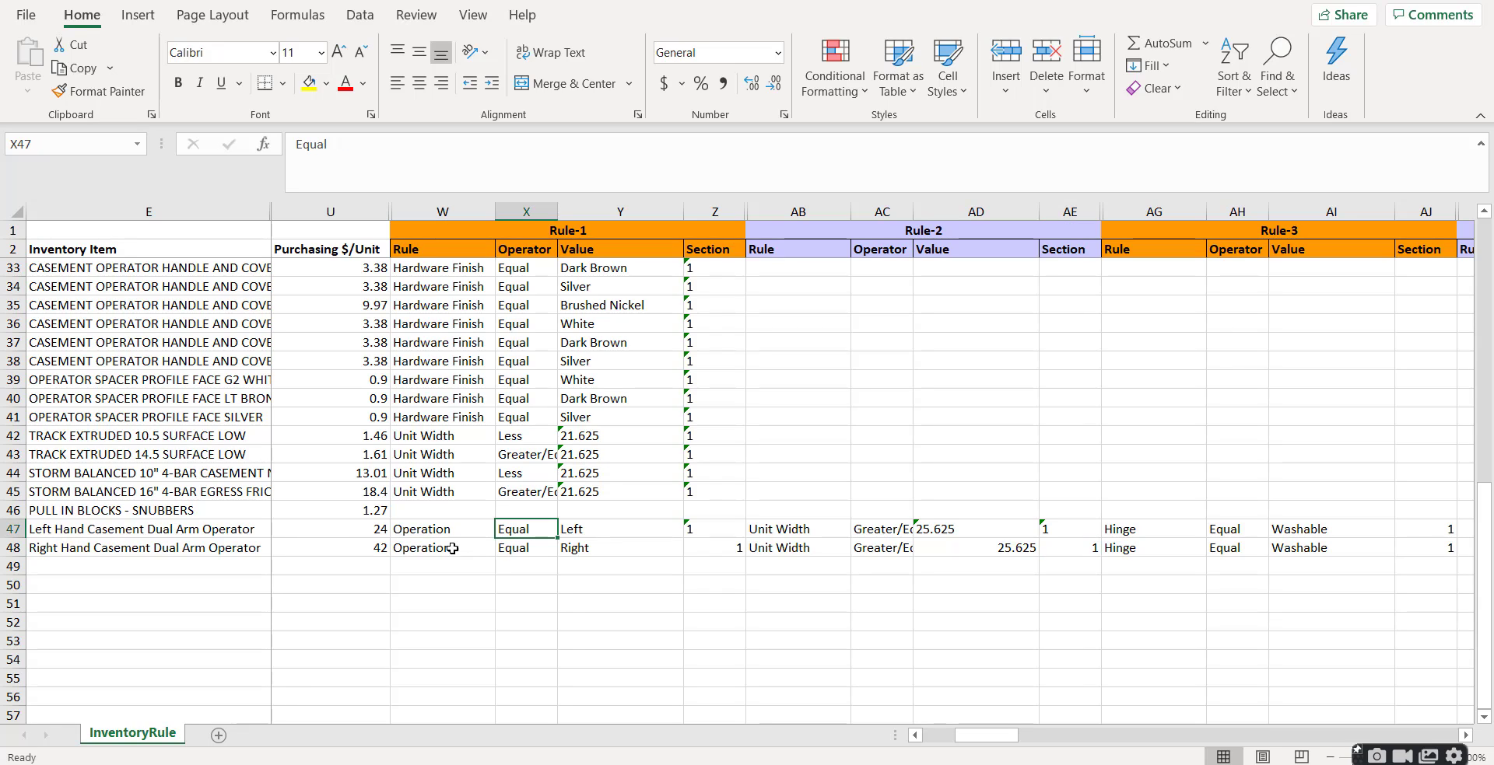
pyautogui.click(810, 529)
pyautogui.click(1120, 530)
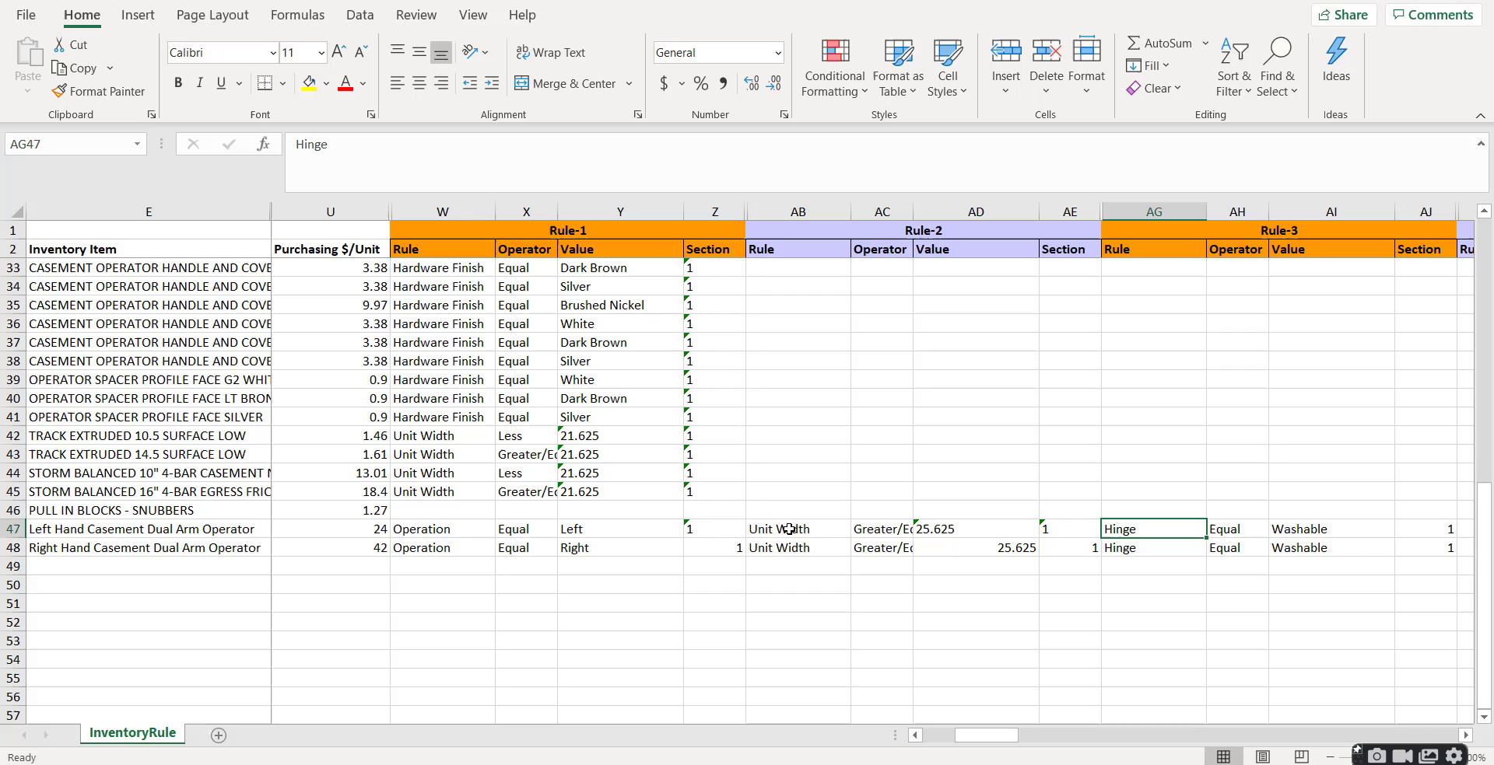
pyautogui.click(454, 531)
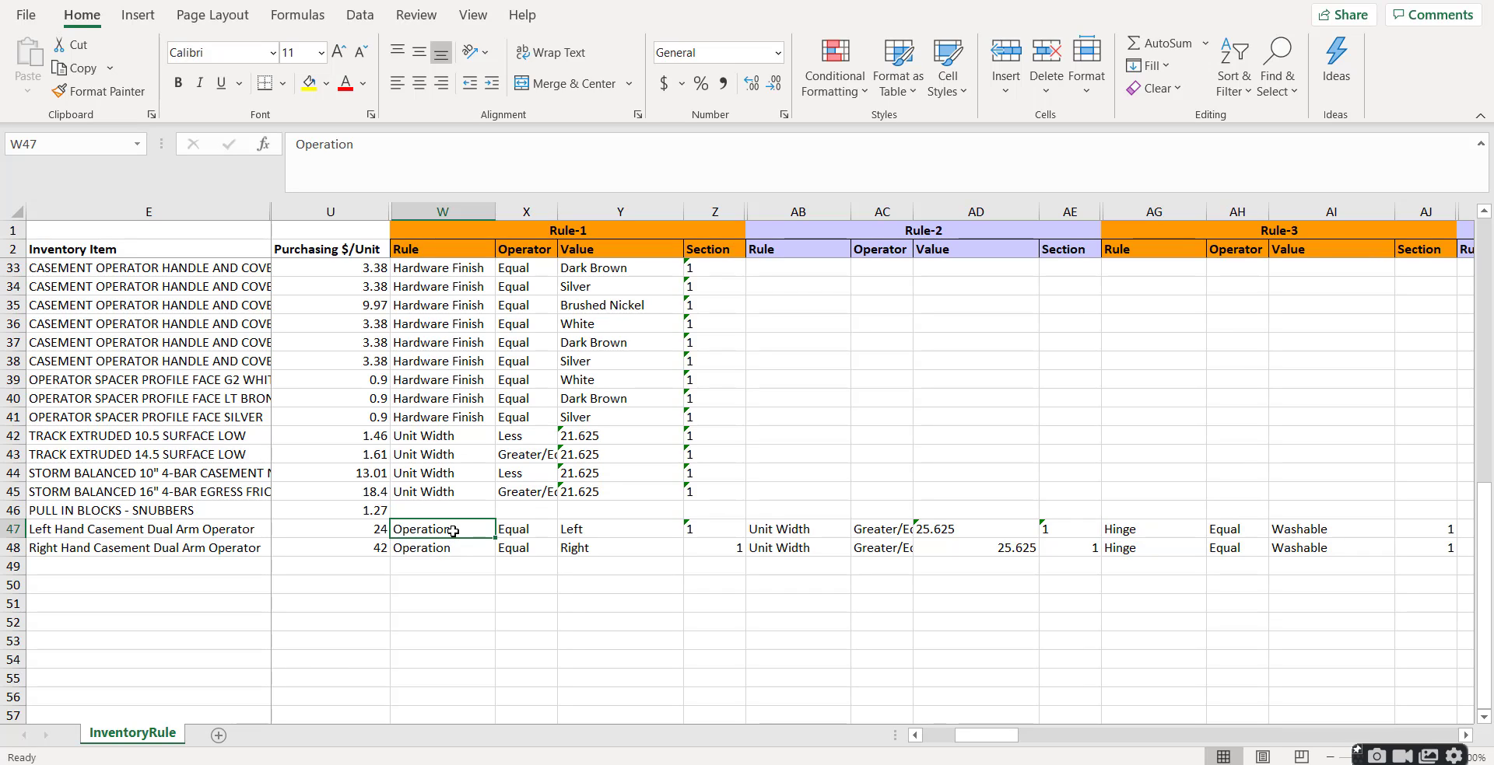
# Step: Open the DOWSIL 983 Base item in WDQ and add a blank inventory rule row
pyautogui.hotkey('alt', 'Tab')
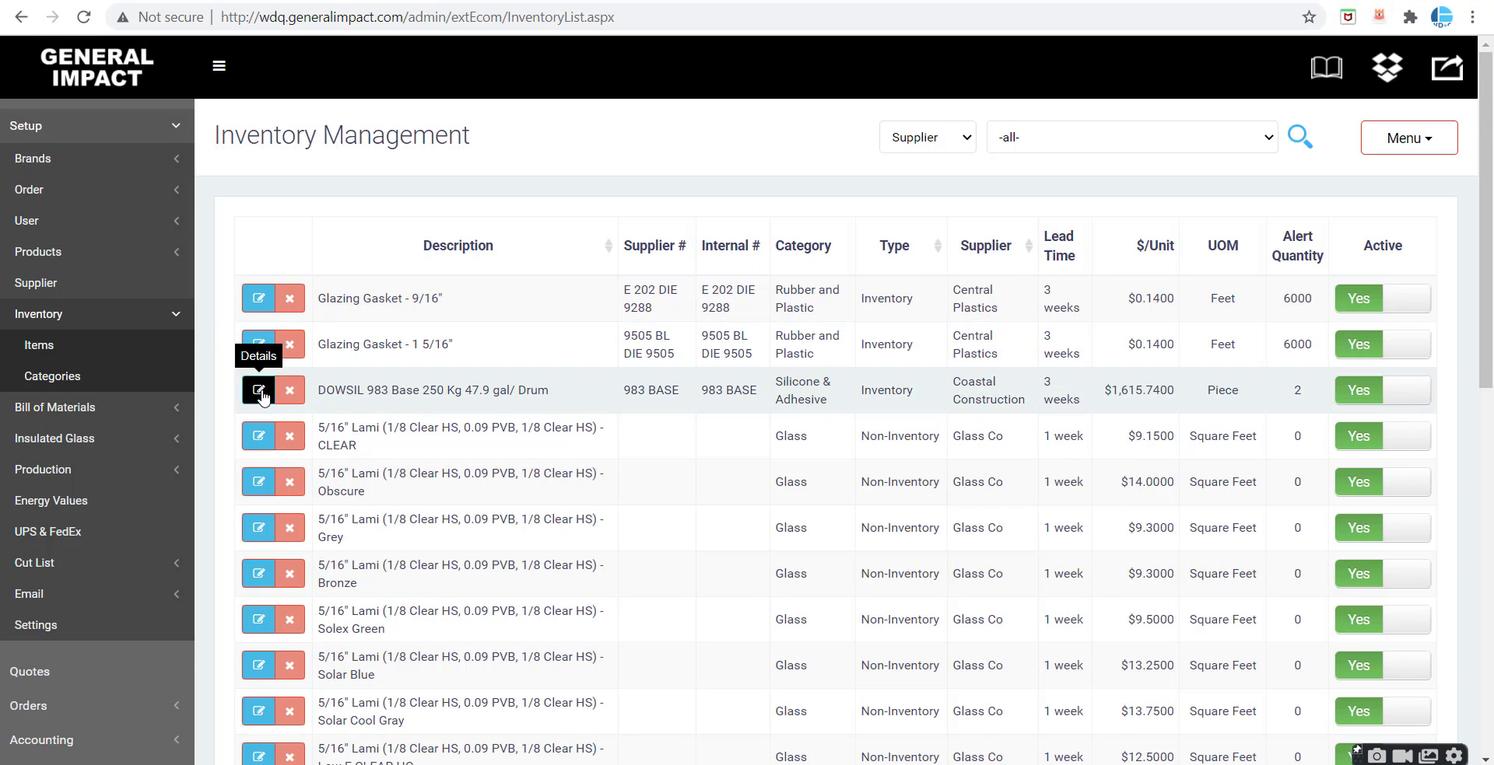
pyautogui.click(261, 391)
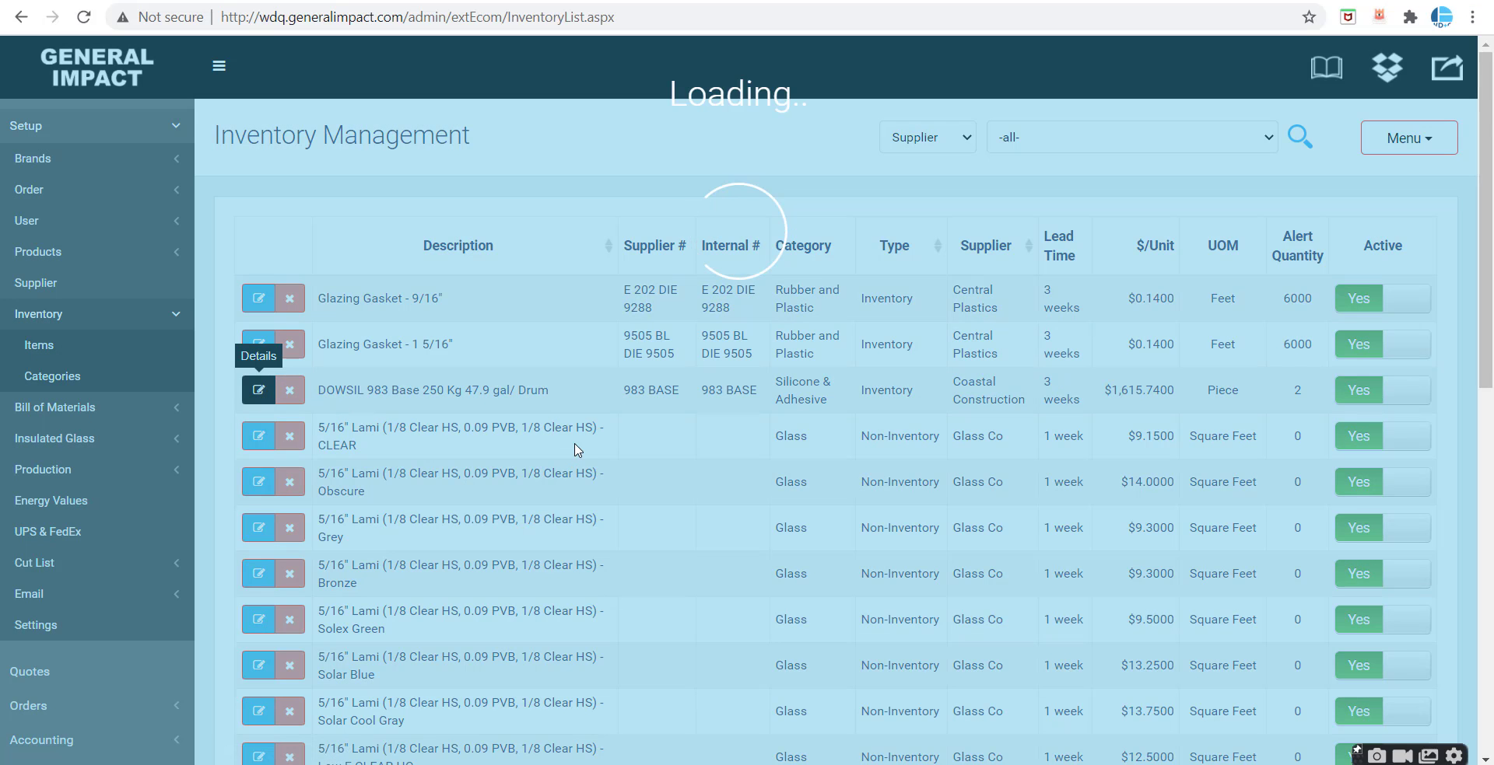
pyautogui.scroll(-12, 574, 444)
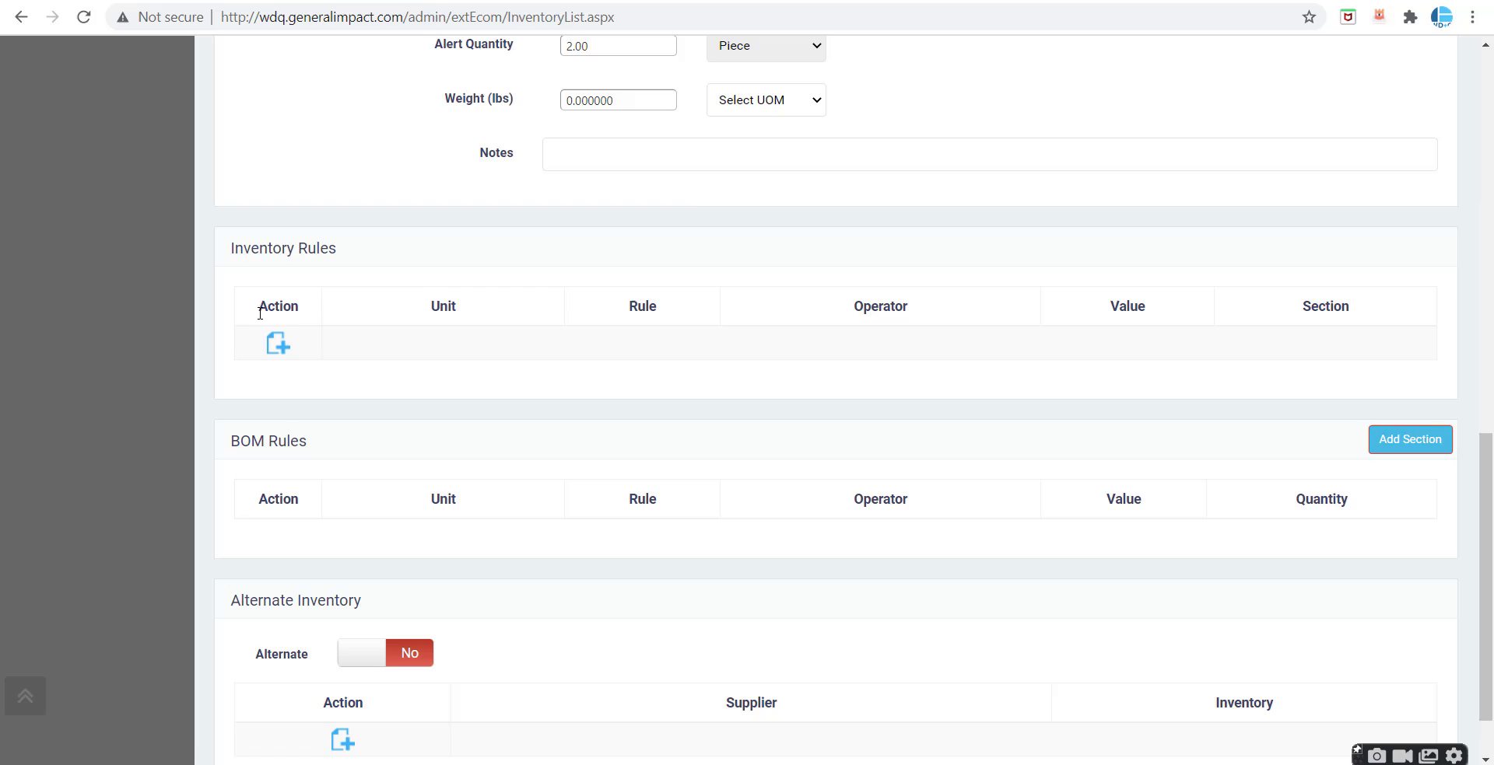
pyautogui.click(277, 343)
# Step: Browse the new row's Rule and Operator lists, leaving the operator at Less/Equal
pyautogui.click(622, 362)
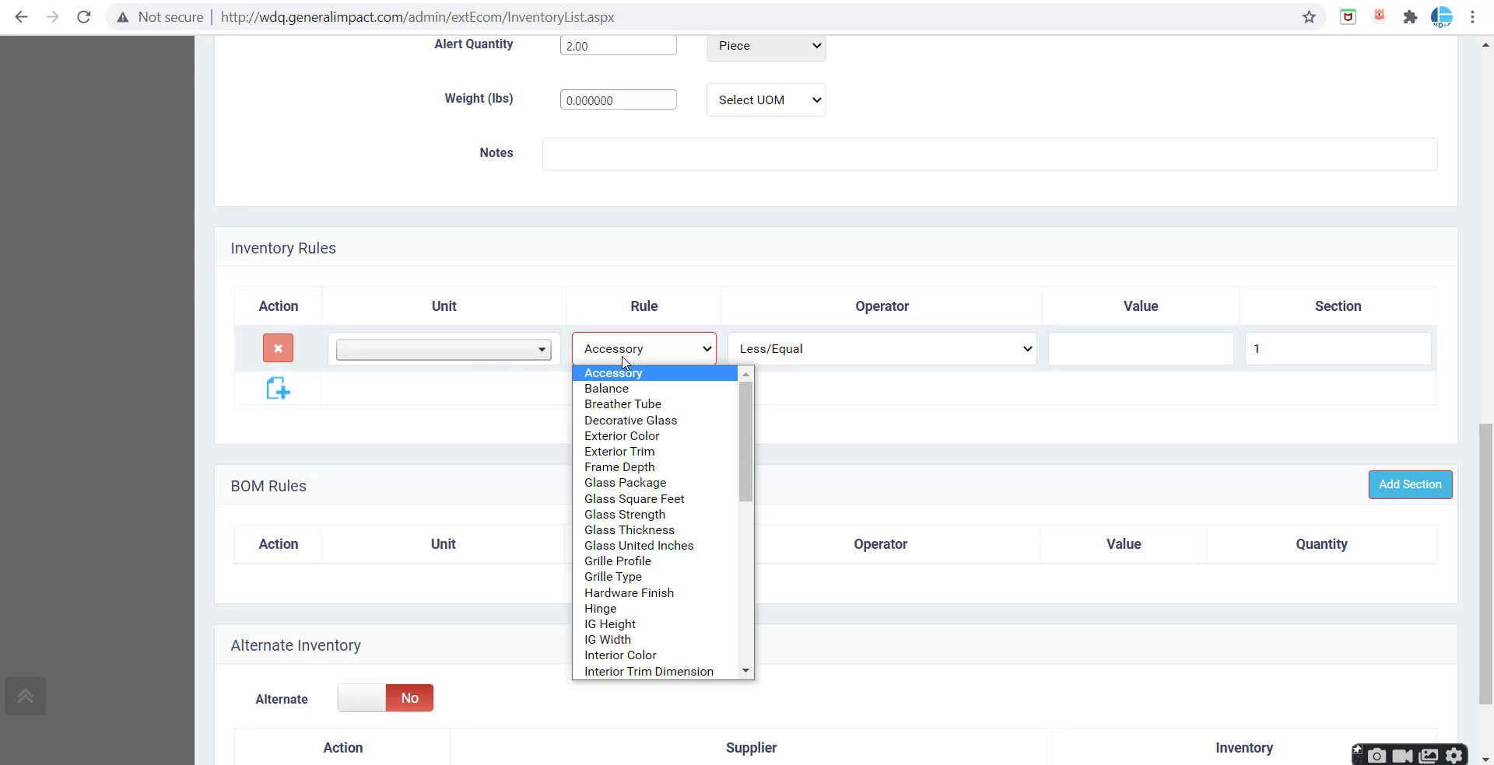
pyautogui.scroll(-5, 642, 459)
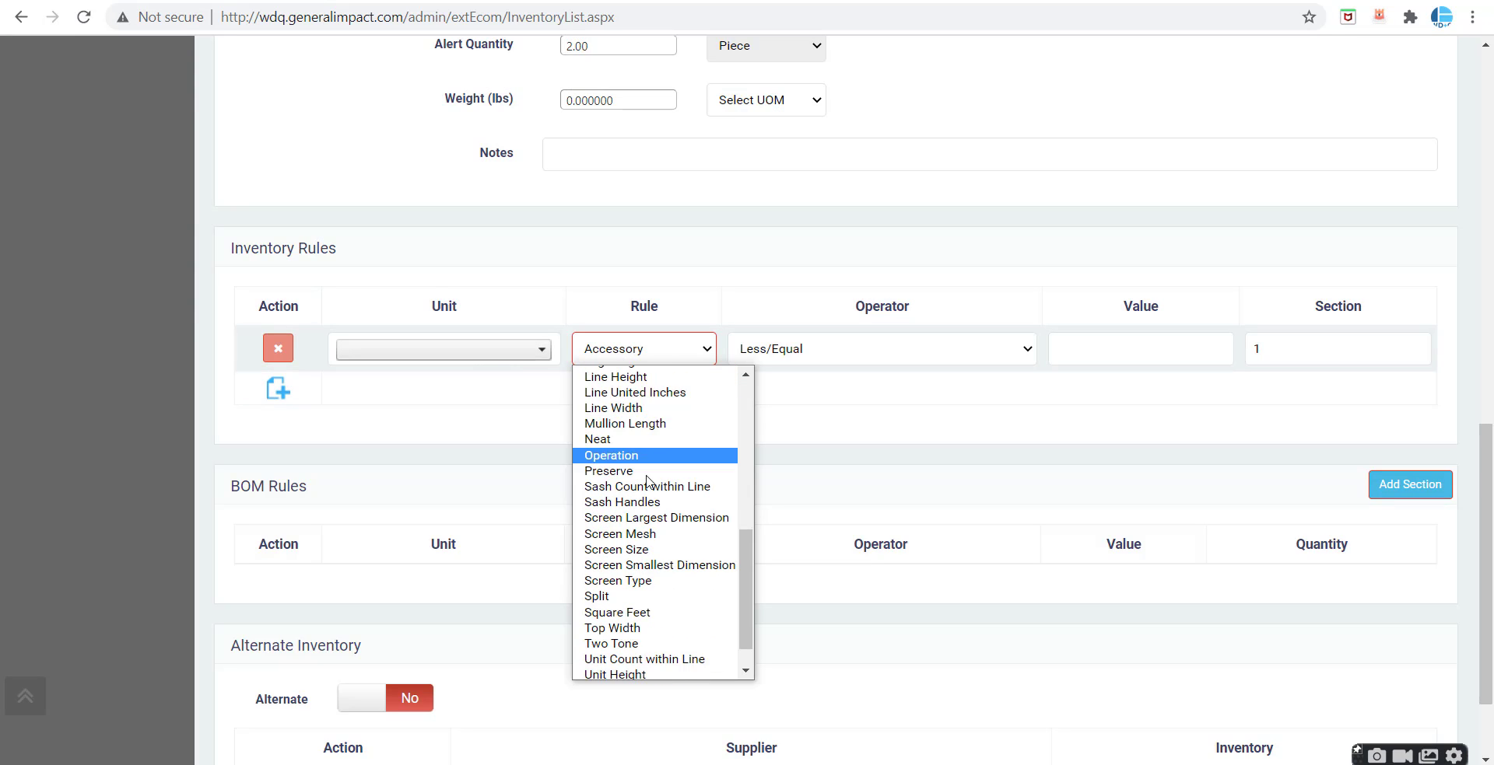
pyautogui.scroll(5, 646, 480)
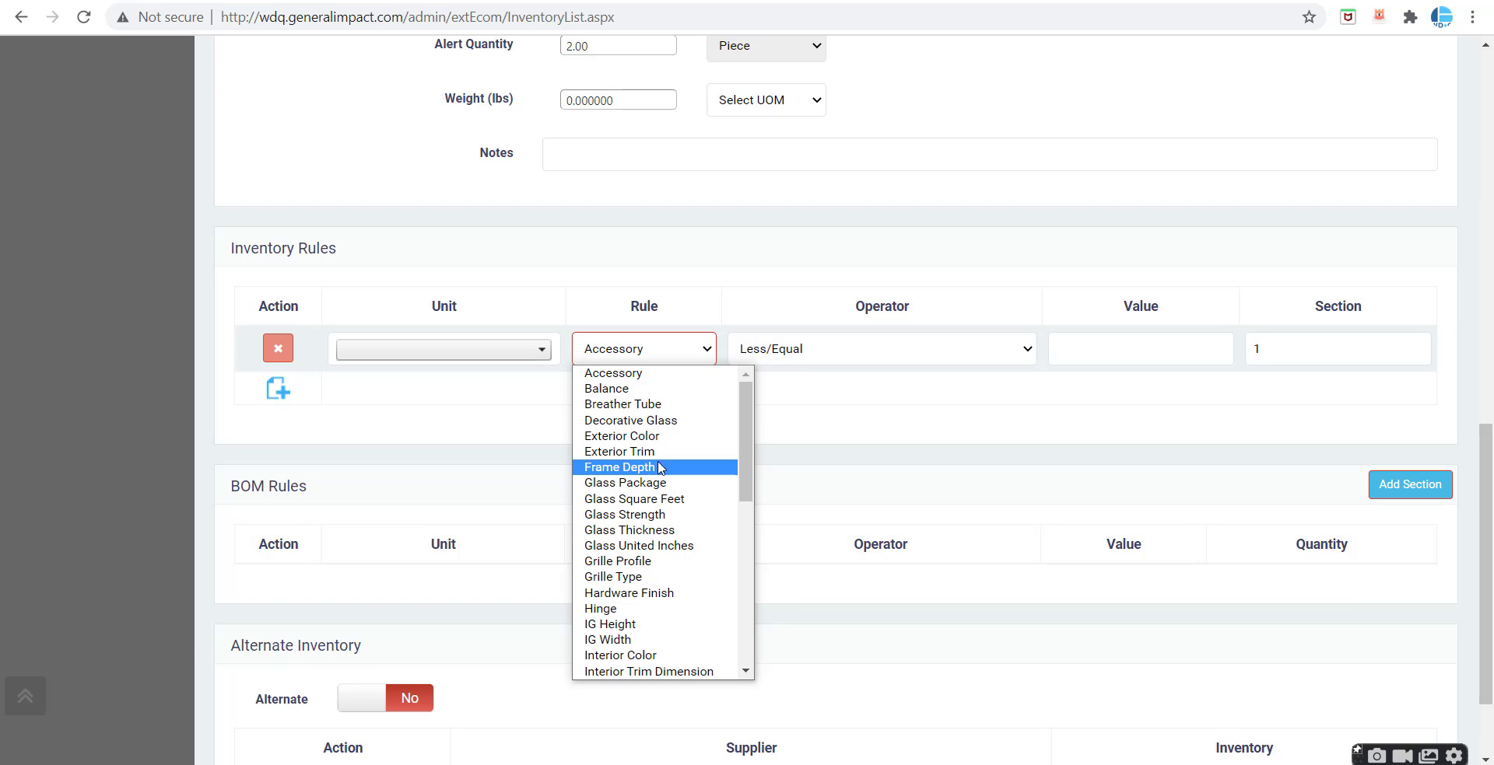
pyautogui.click(835, 351)
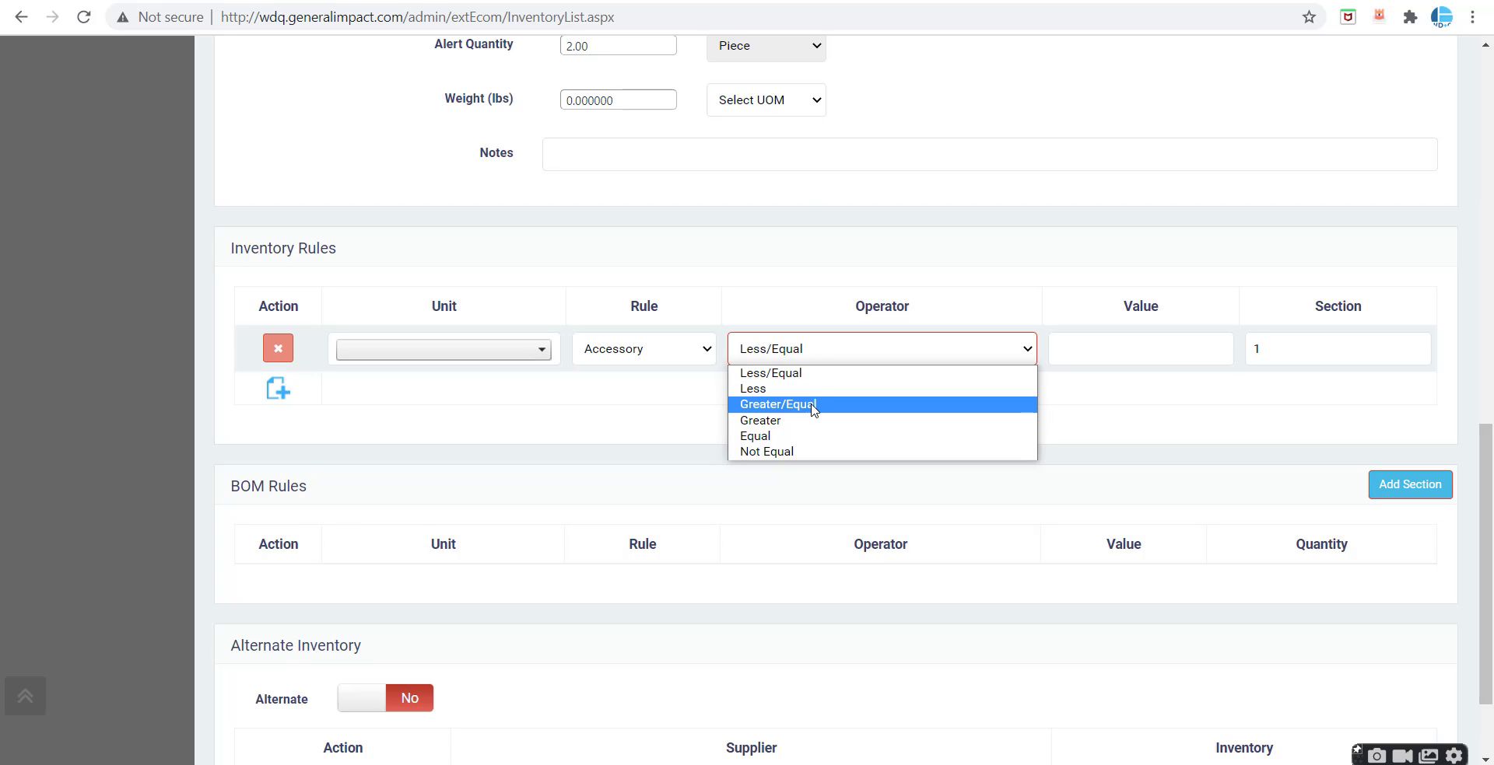
pyautogui.click(844, 240)
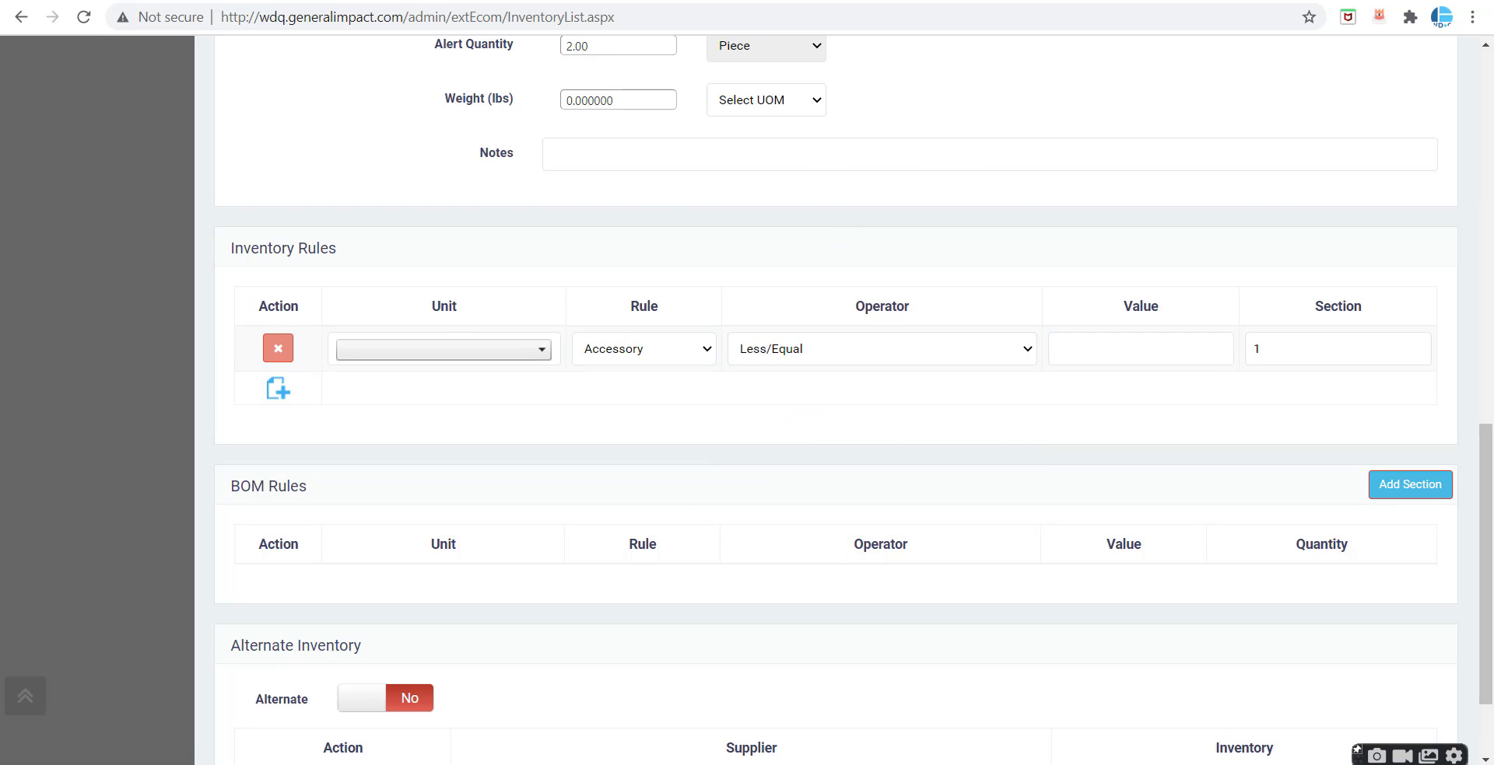
pyautogui.hotkey('alt', 'Tab')
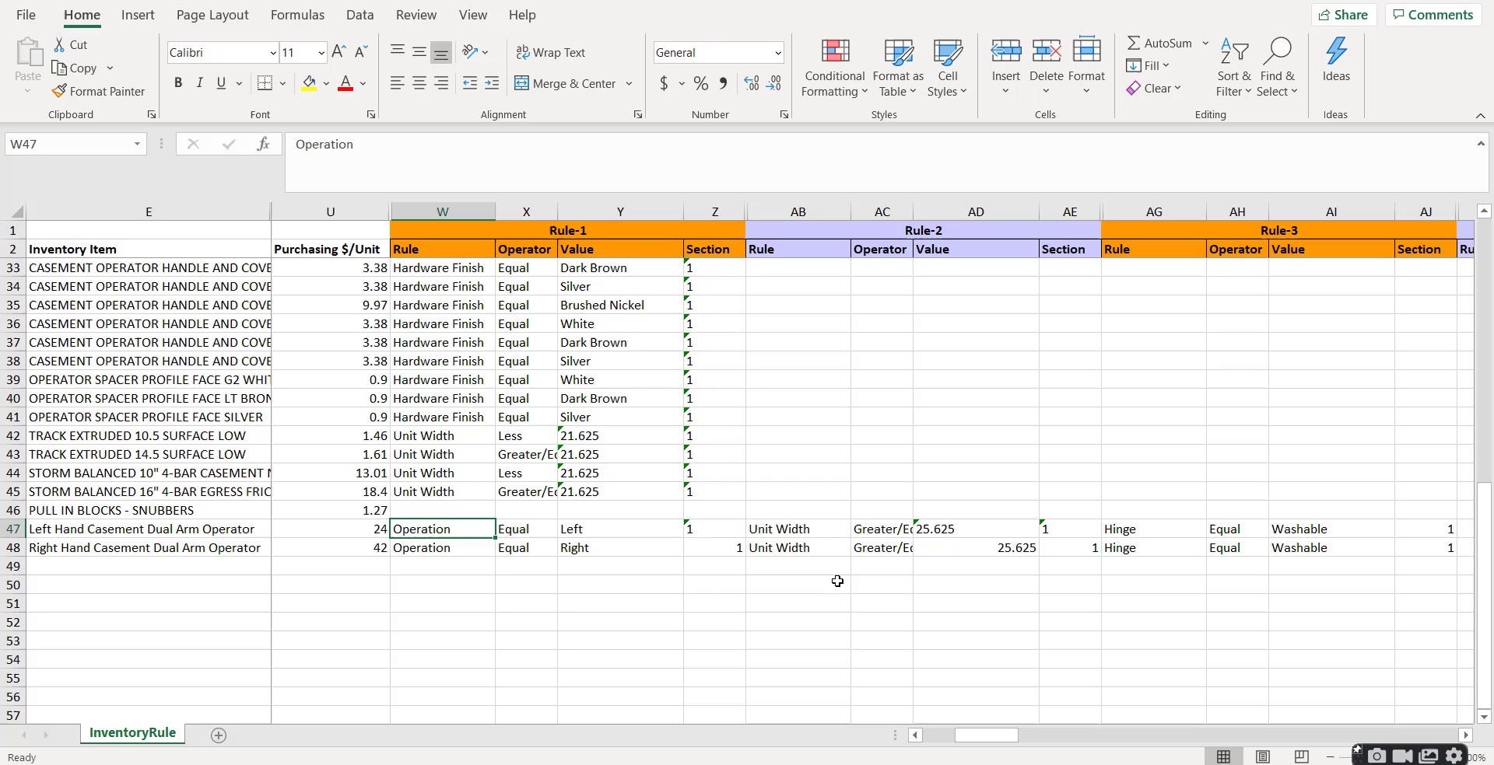
# Step: Save the workbook to Downloads as InventoryRule_637450263311592720.xlsx, replacing the existing file
pyautogui.click(585, 591)
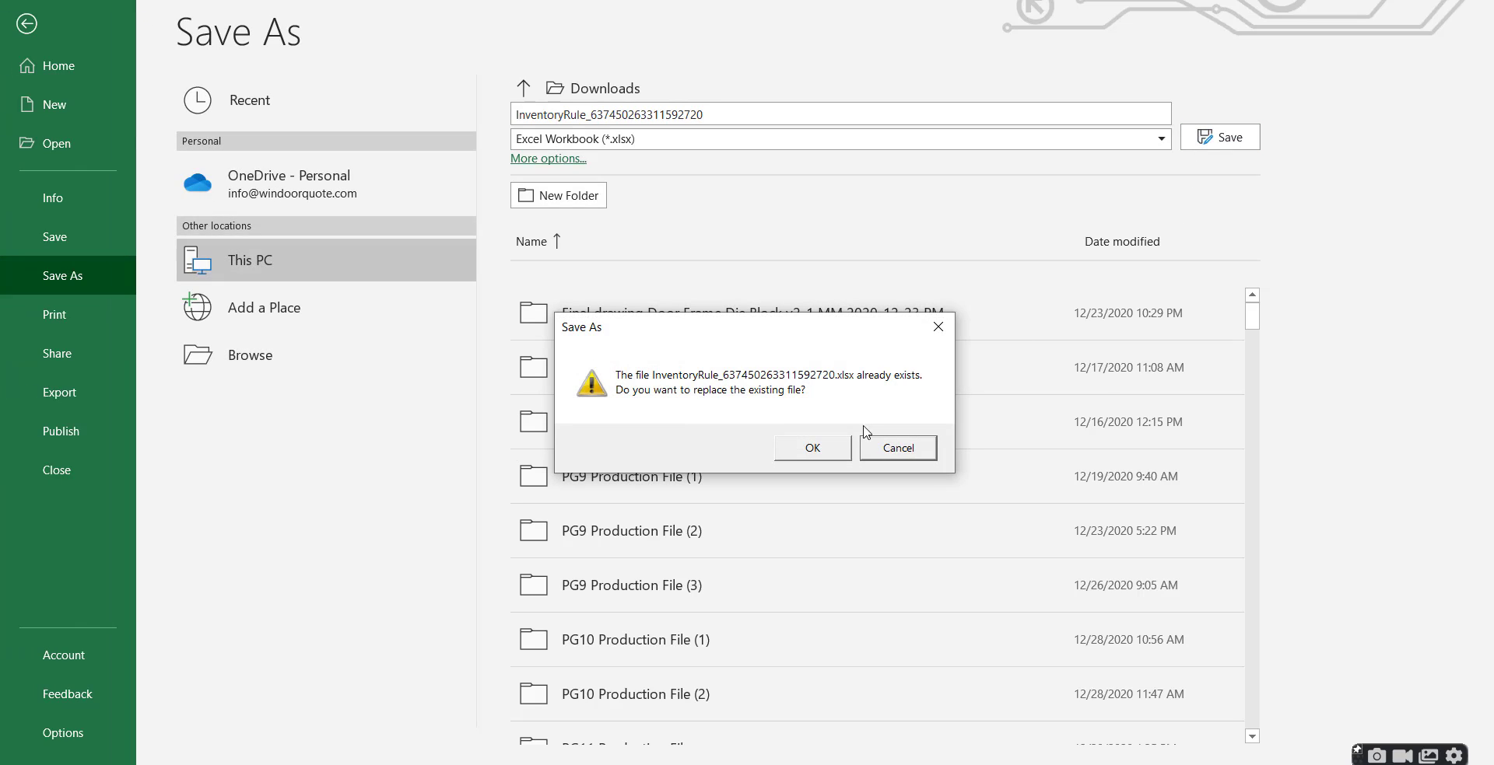
pyautogui.click(832, 441)
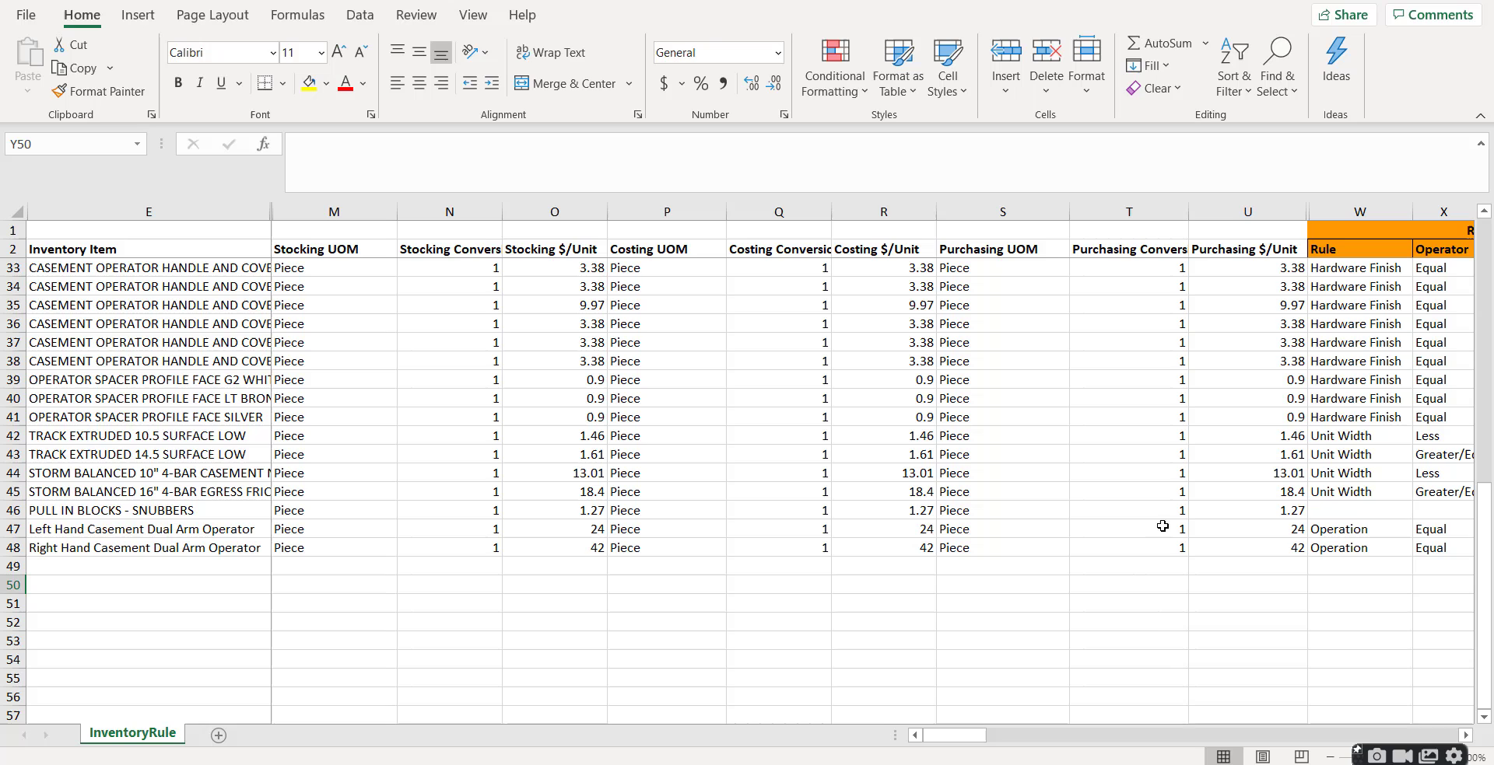
# Step: Select the whole sheet and unhide the hidden columns B through L
pyautogui.click(91, 208)
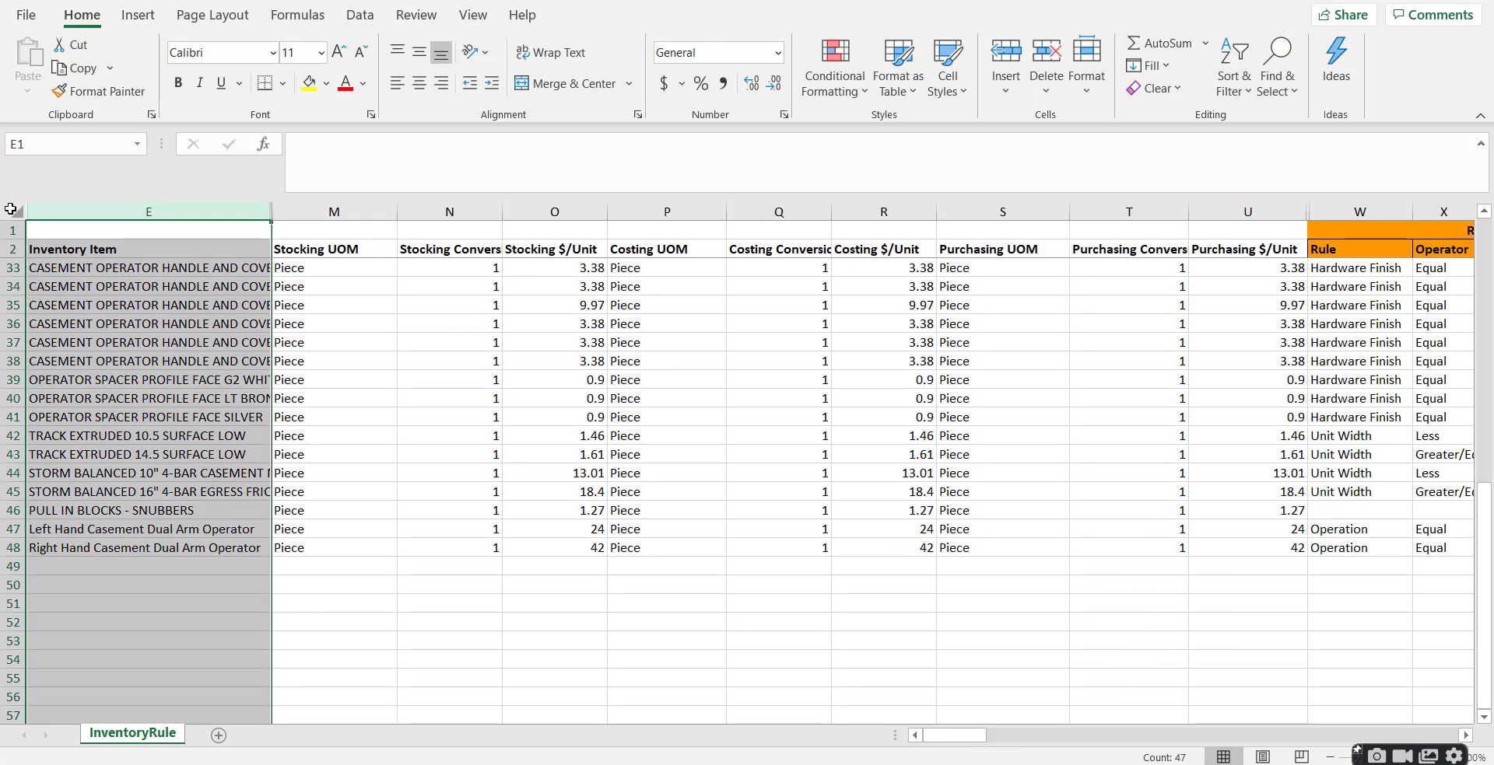
pyautogui.rightClick(6, 213)
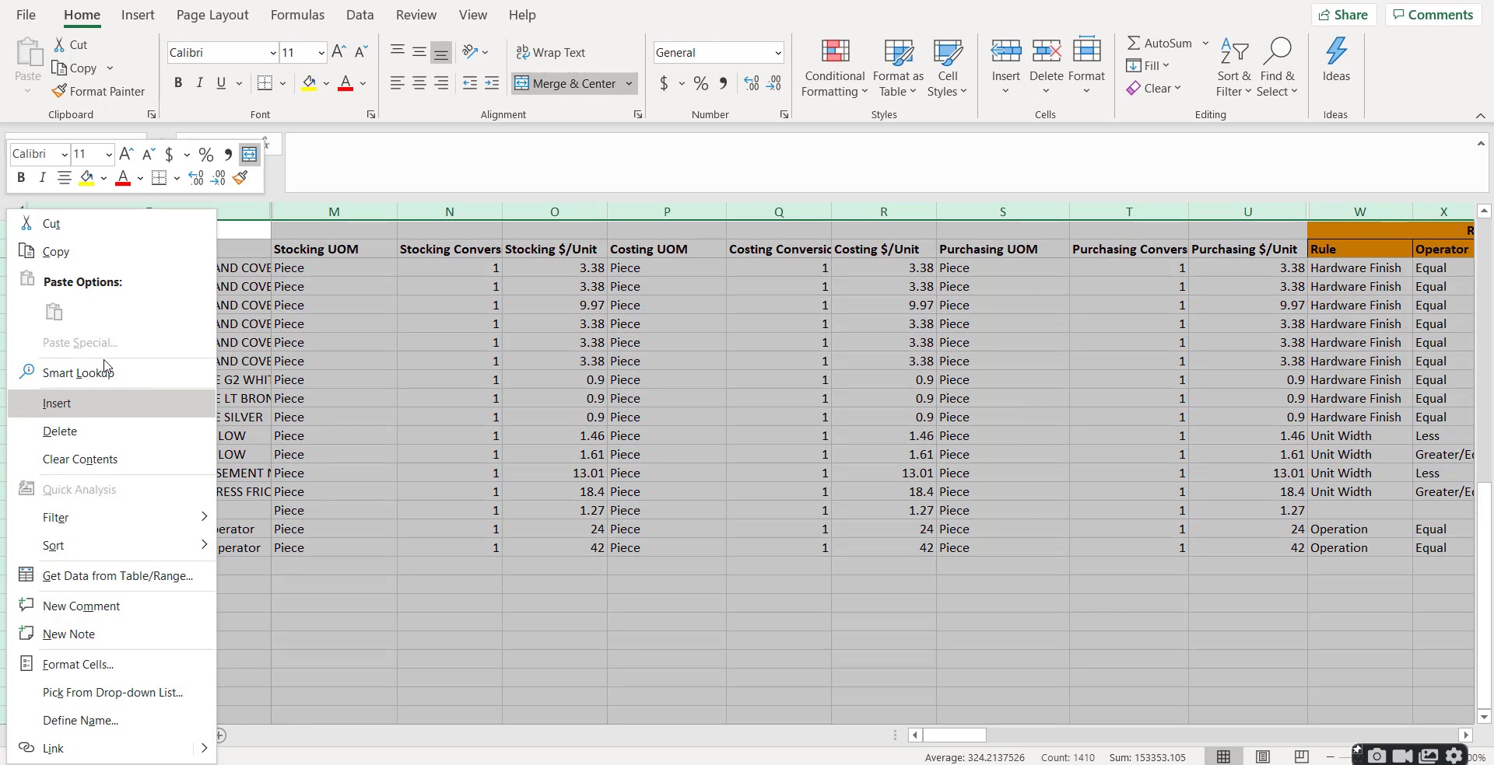
pyautogui.press('Escape')
pyautogui.click(65, 206)
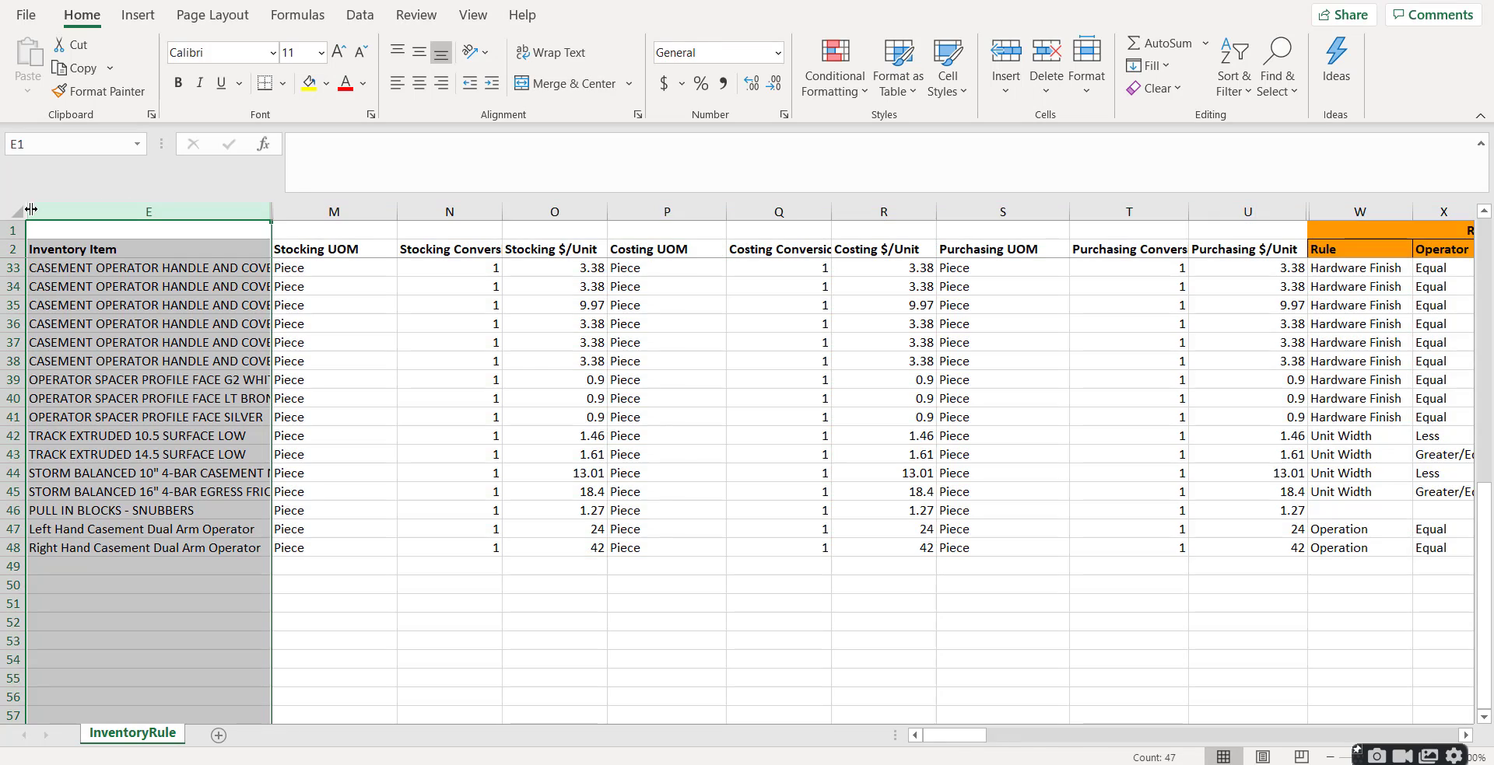
pyautogui.click(18, 210)
pyautogui.rightClick(18, 209)
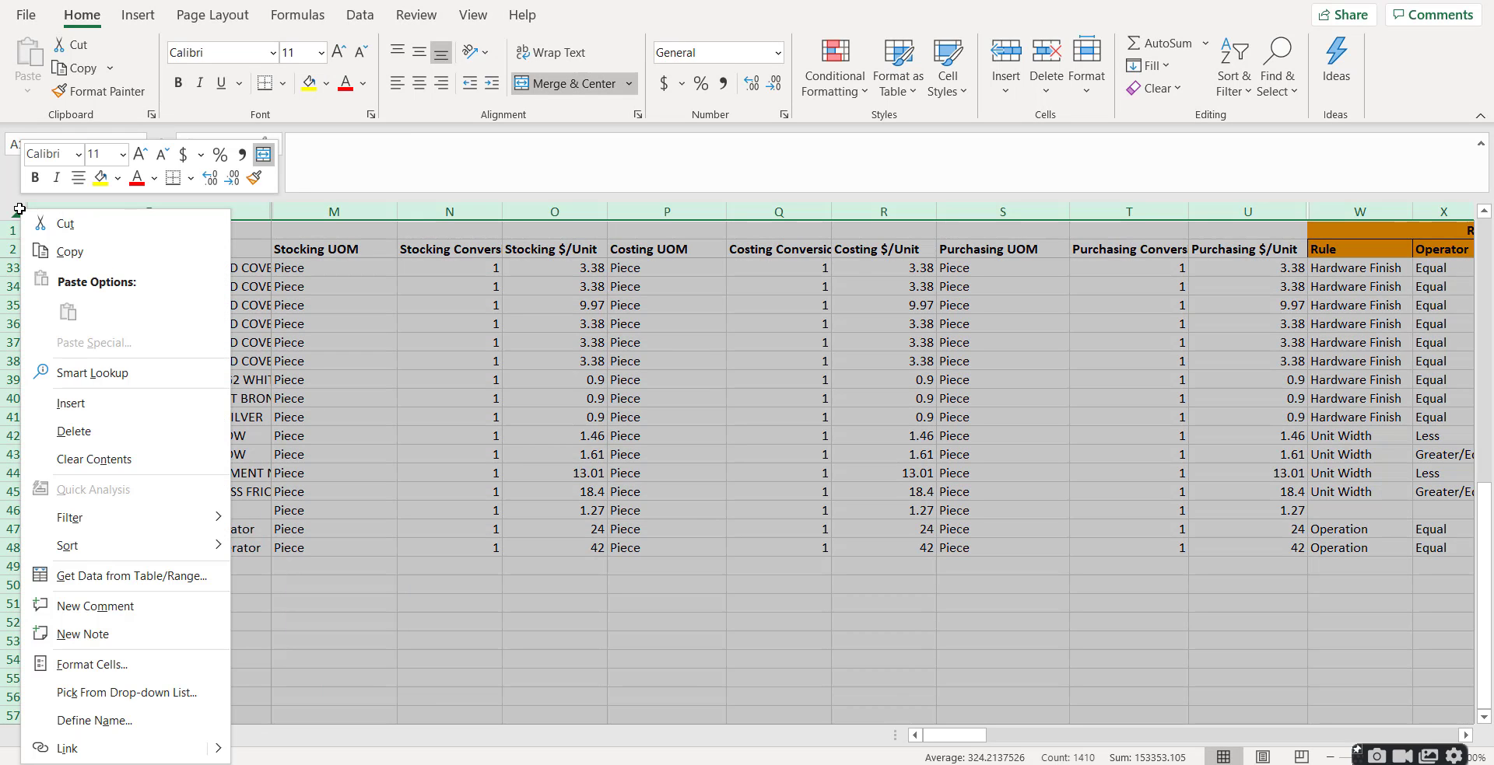
pyautogui.click(117, 177)
pyautogui.press('Escape')
pyautogui.rightClick(51, 209)
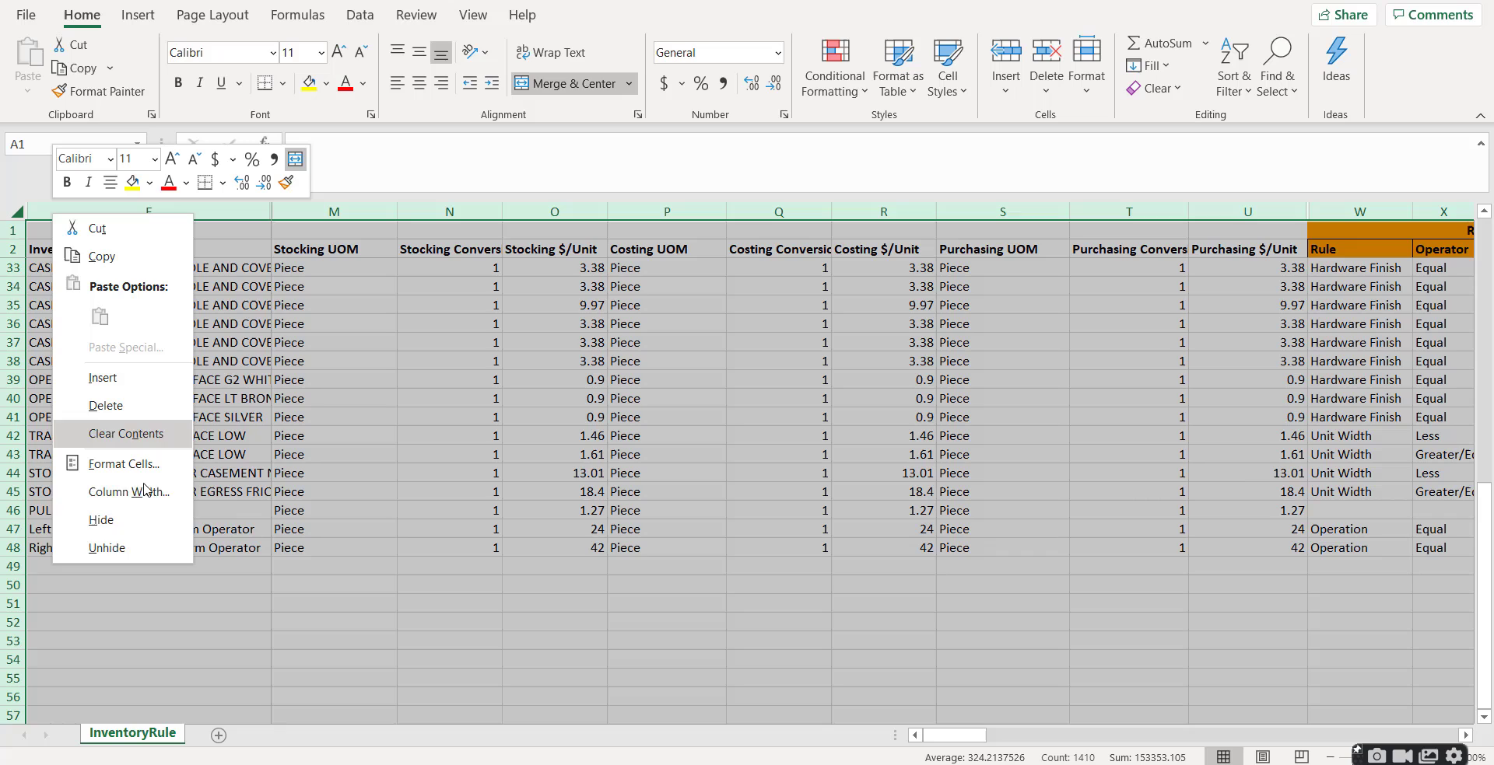
pyautogui.click(106, 548)
# Step: Check cell D48 and the OPERATOR SPACER PROFILE FACE G2 WHITE name, then close the workbook
pyautogui.click(283, 560)
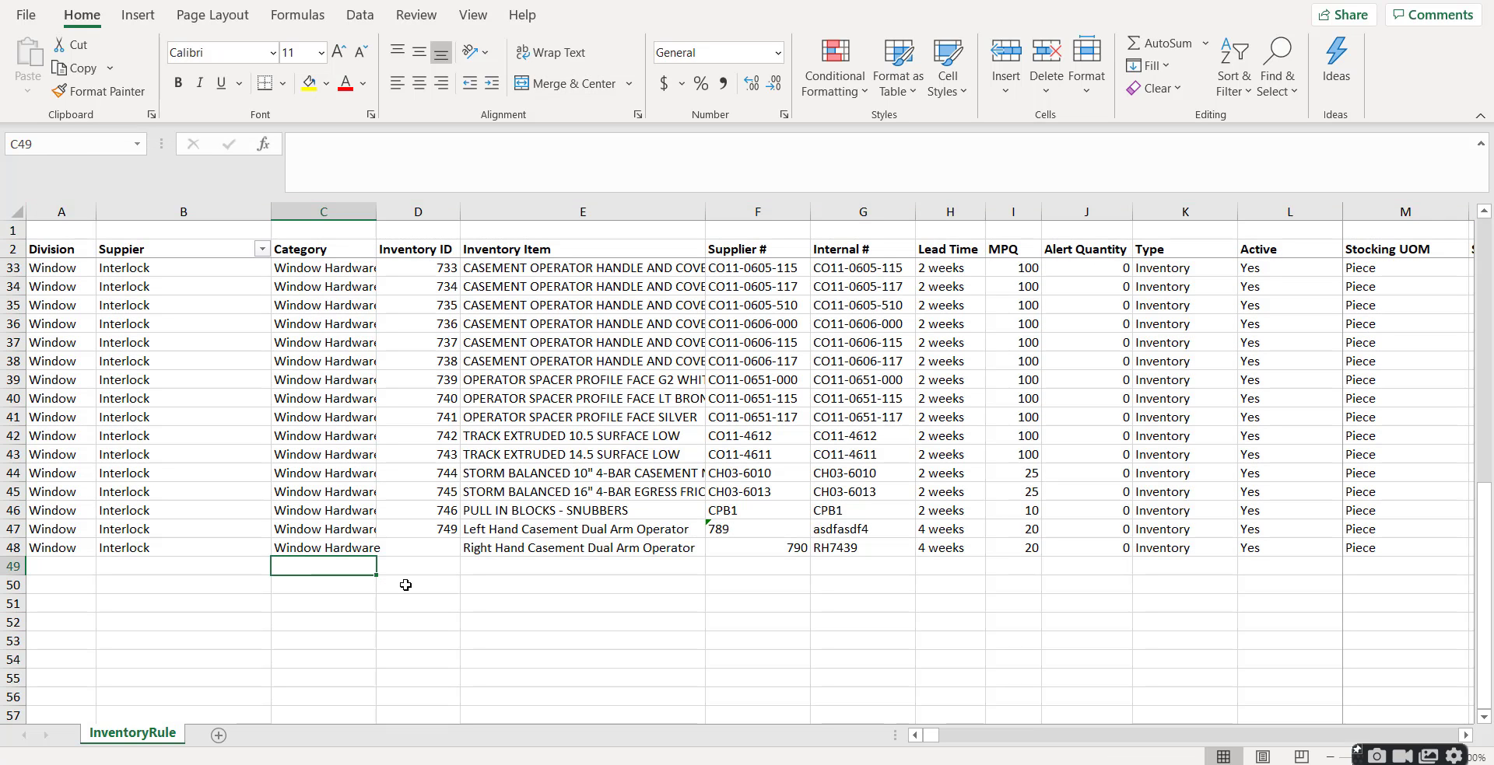
pyautogui.click(416, 548)
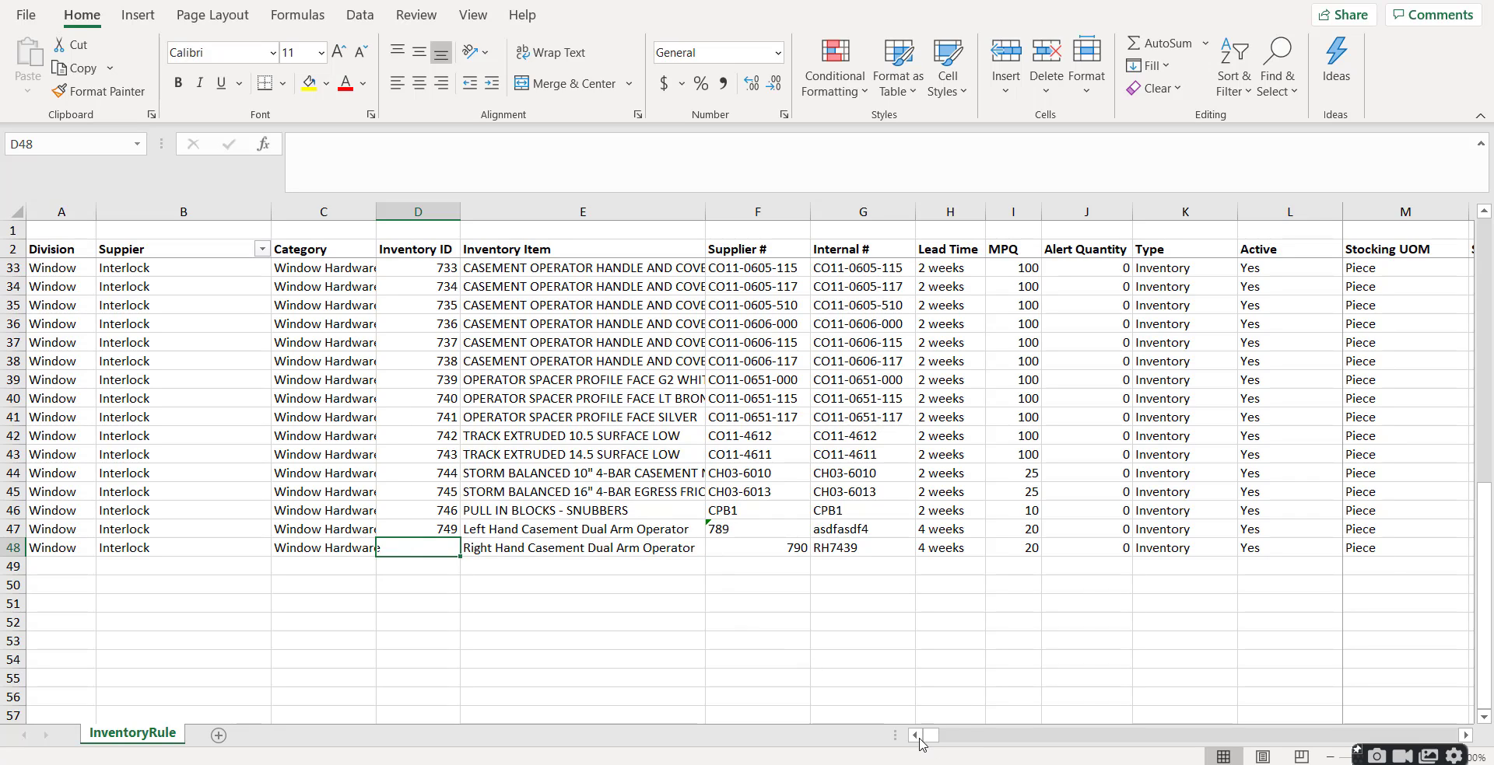
pyautogui.moveTo(926, 736); pyautogui.dragTo(925, 735)
pyautogui.click(591, 381)
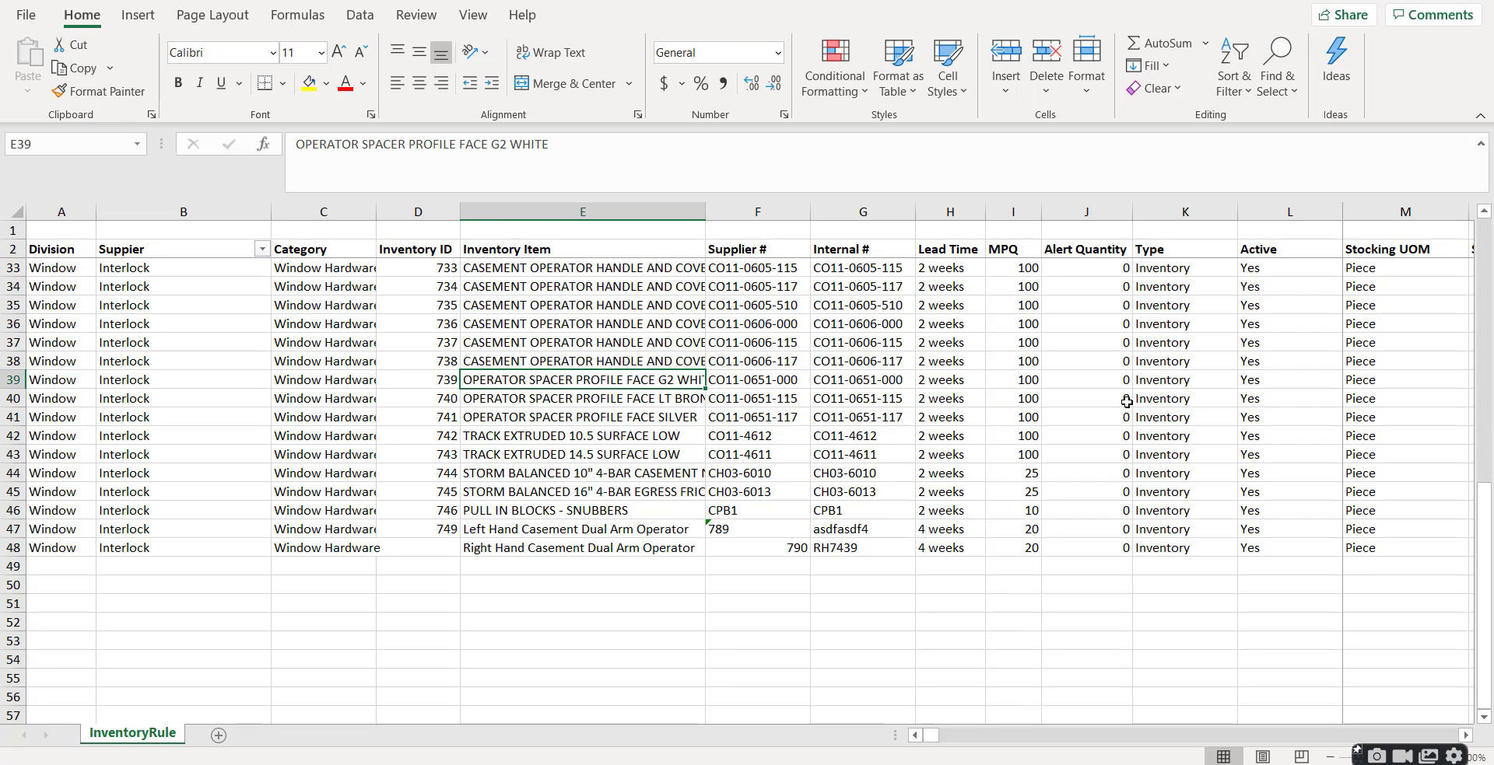
pyautogui.hotkey('ctrl', 'w')
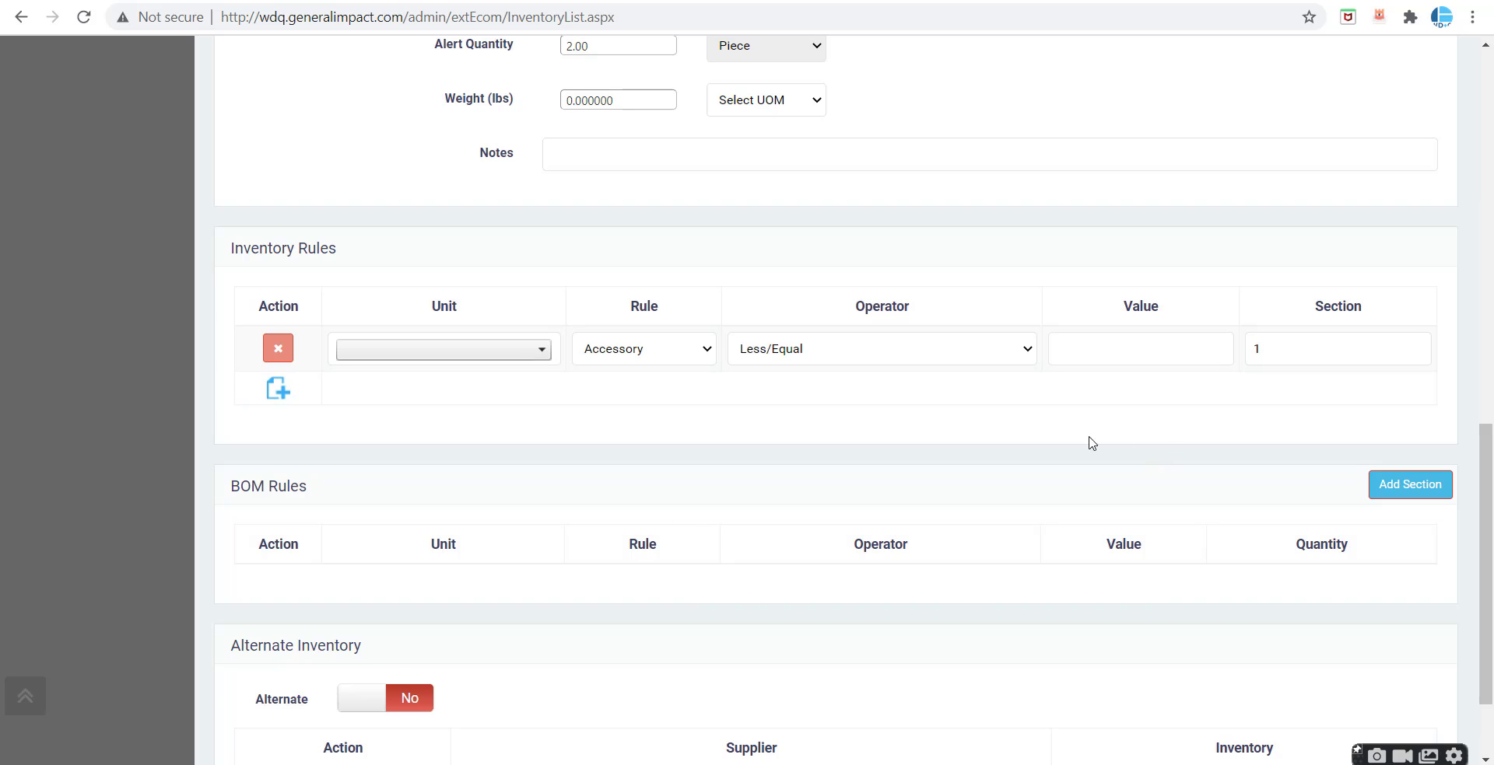
# Step: Import InventoryRule_637450263311592720.xlsx from Downloads via Inventory Items' Import Inventory Rules
pyautogui.scroll(10, 173, 216)
pyautogui.click(37, 247)
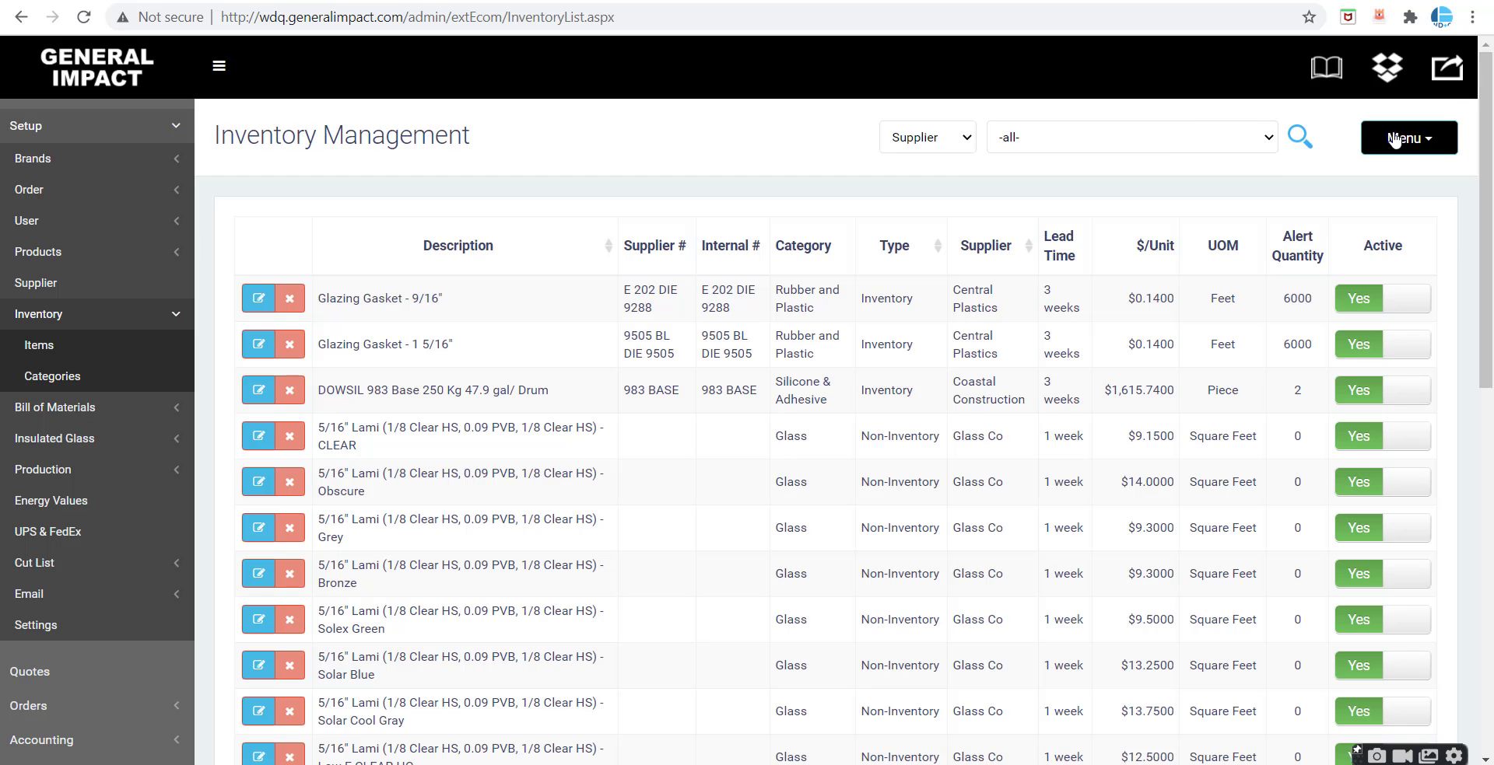
pyautogui.click(1393, 138)
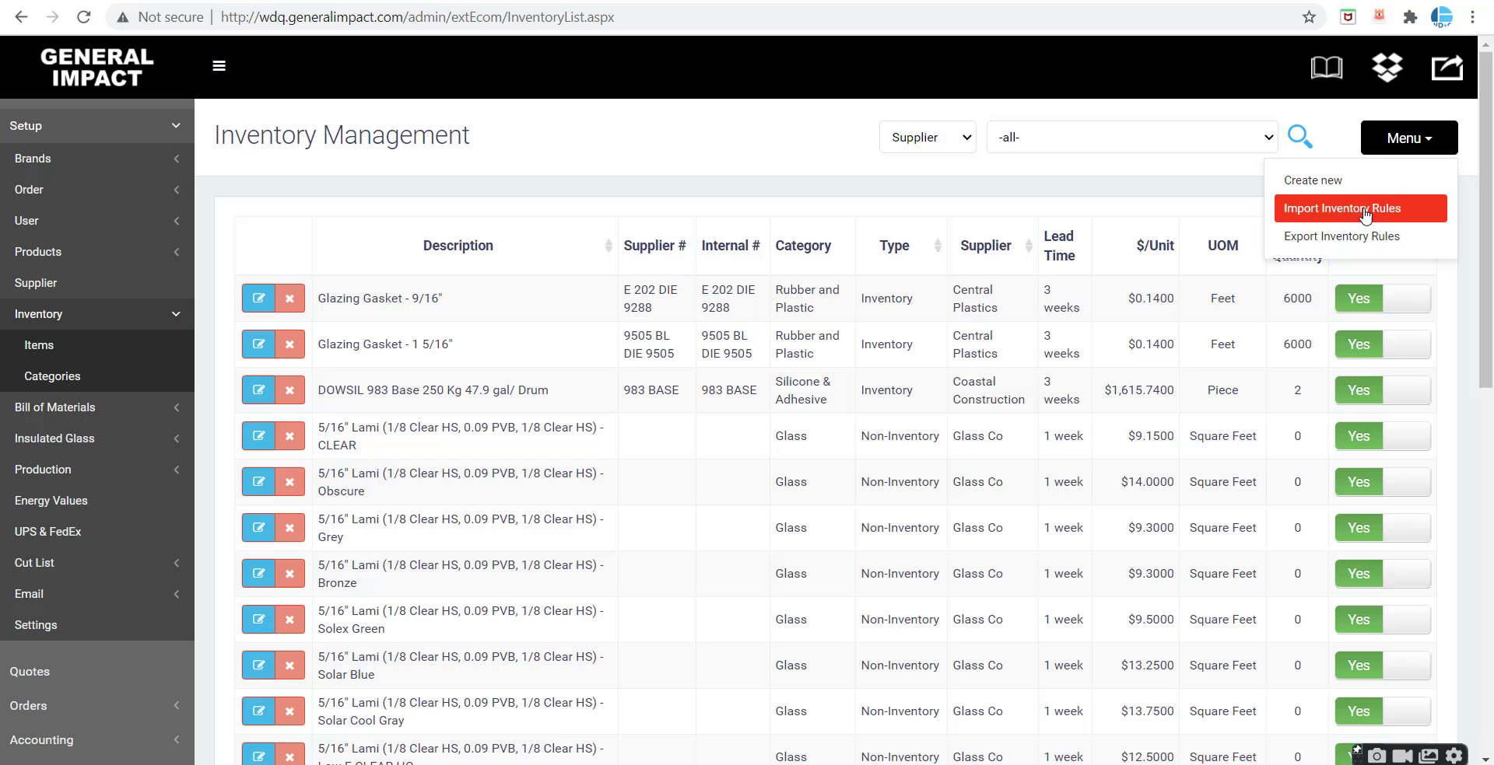
pyautogui.click(1385, 219)
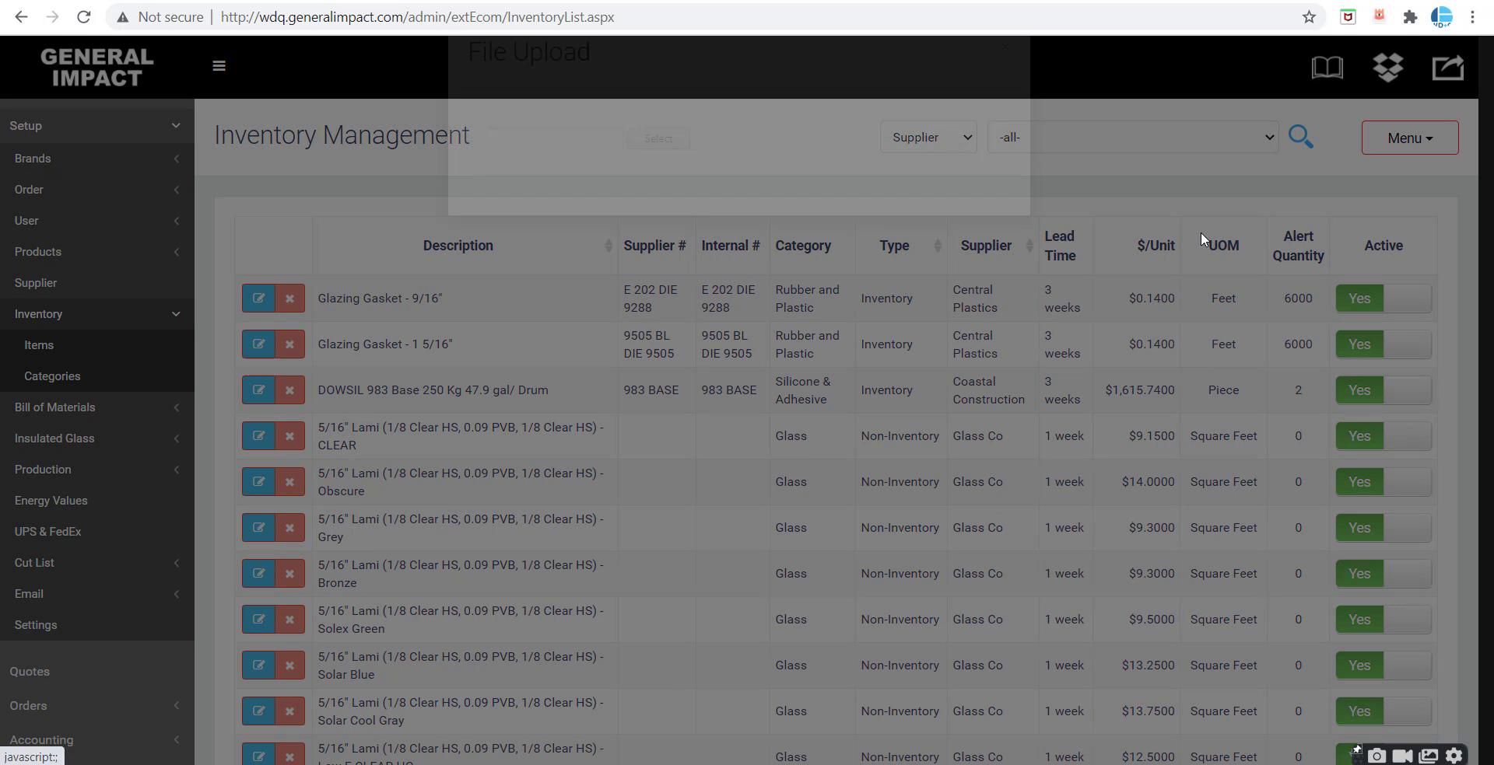
pyautogui.click(669, 190)
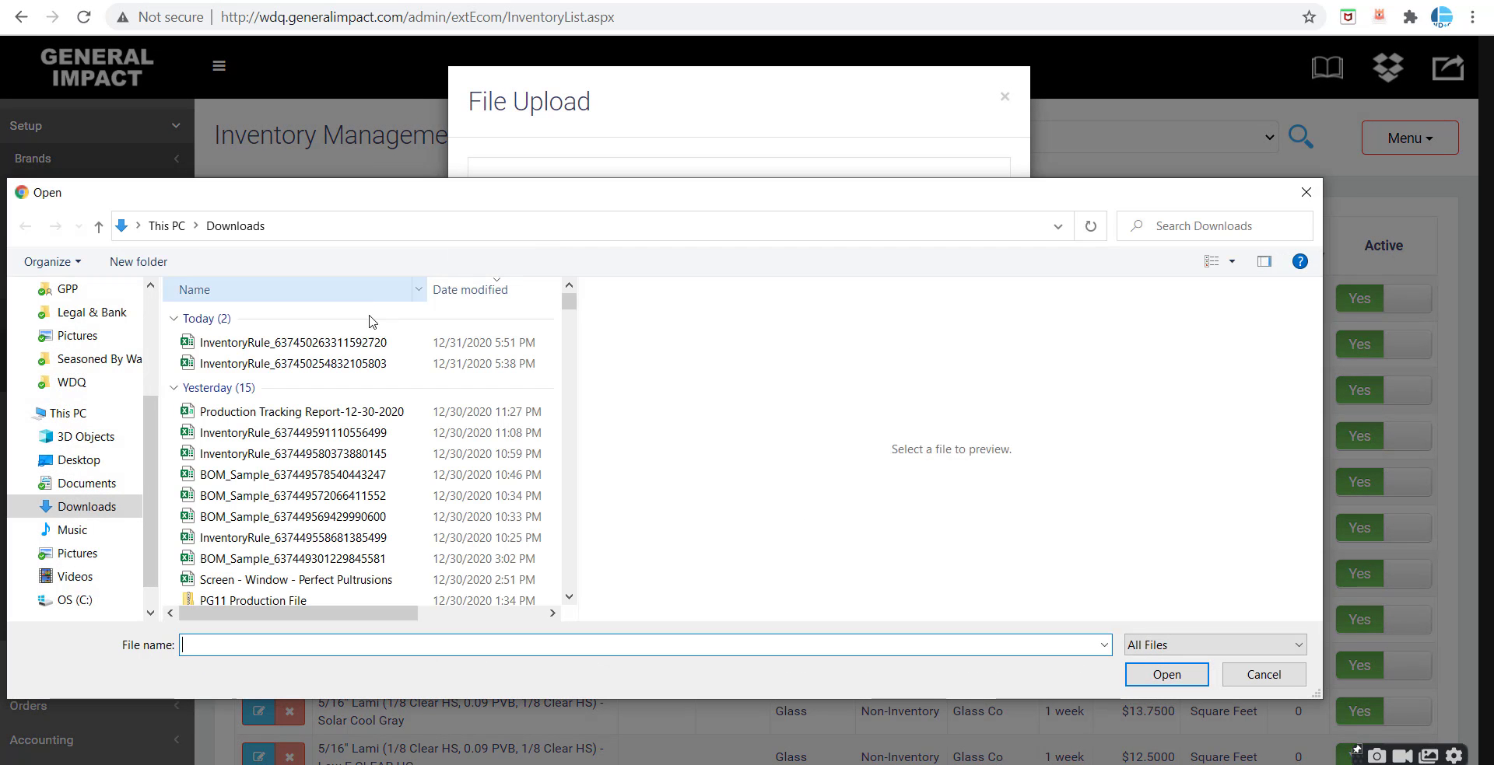
pyautogui.click(292, 344)
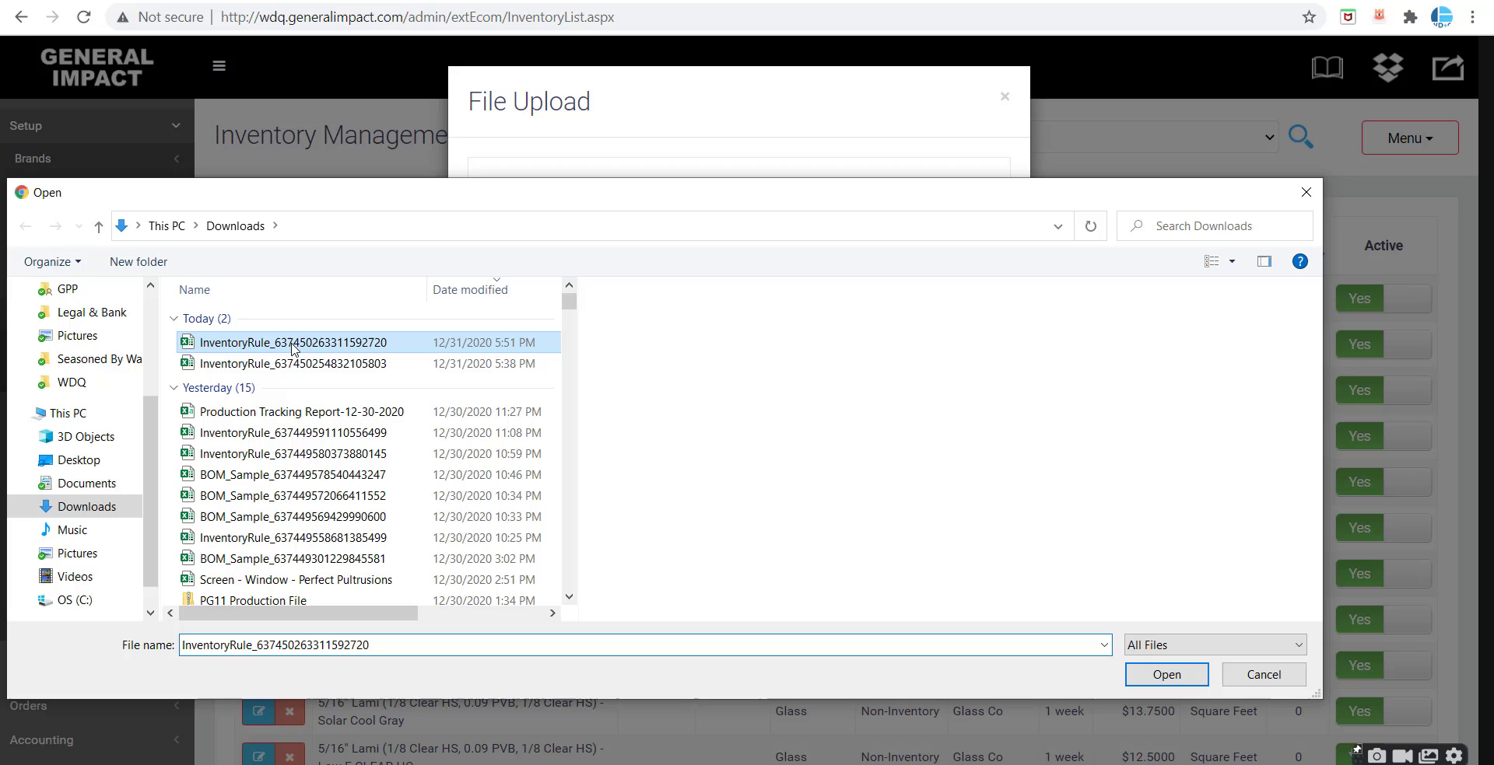
pyautogui.click(1167, 674)
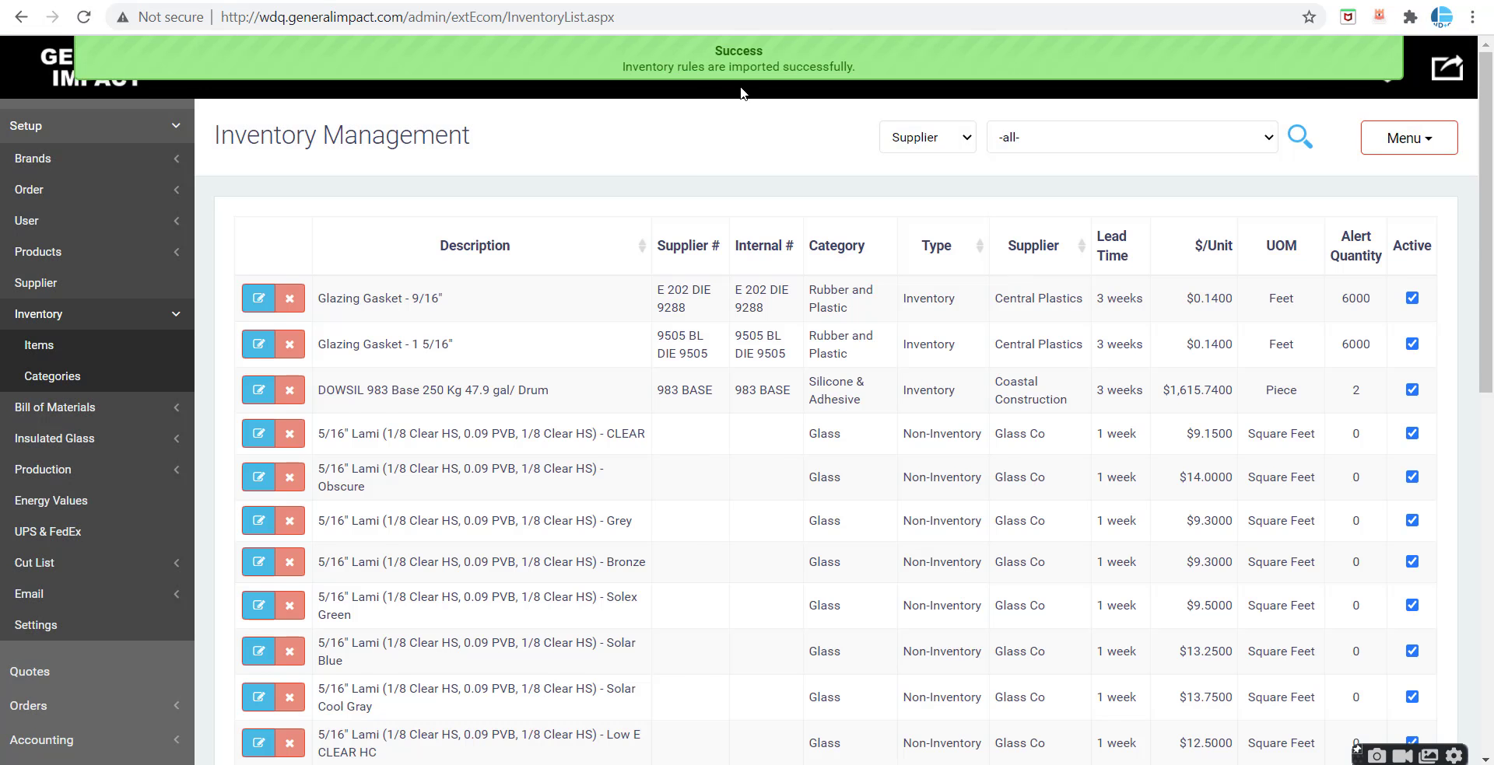
pyautogui.click(1017, 143)
pyautogui.scroll(-3, 1034, 280)
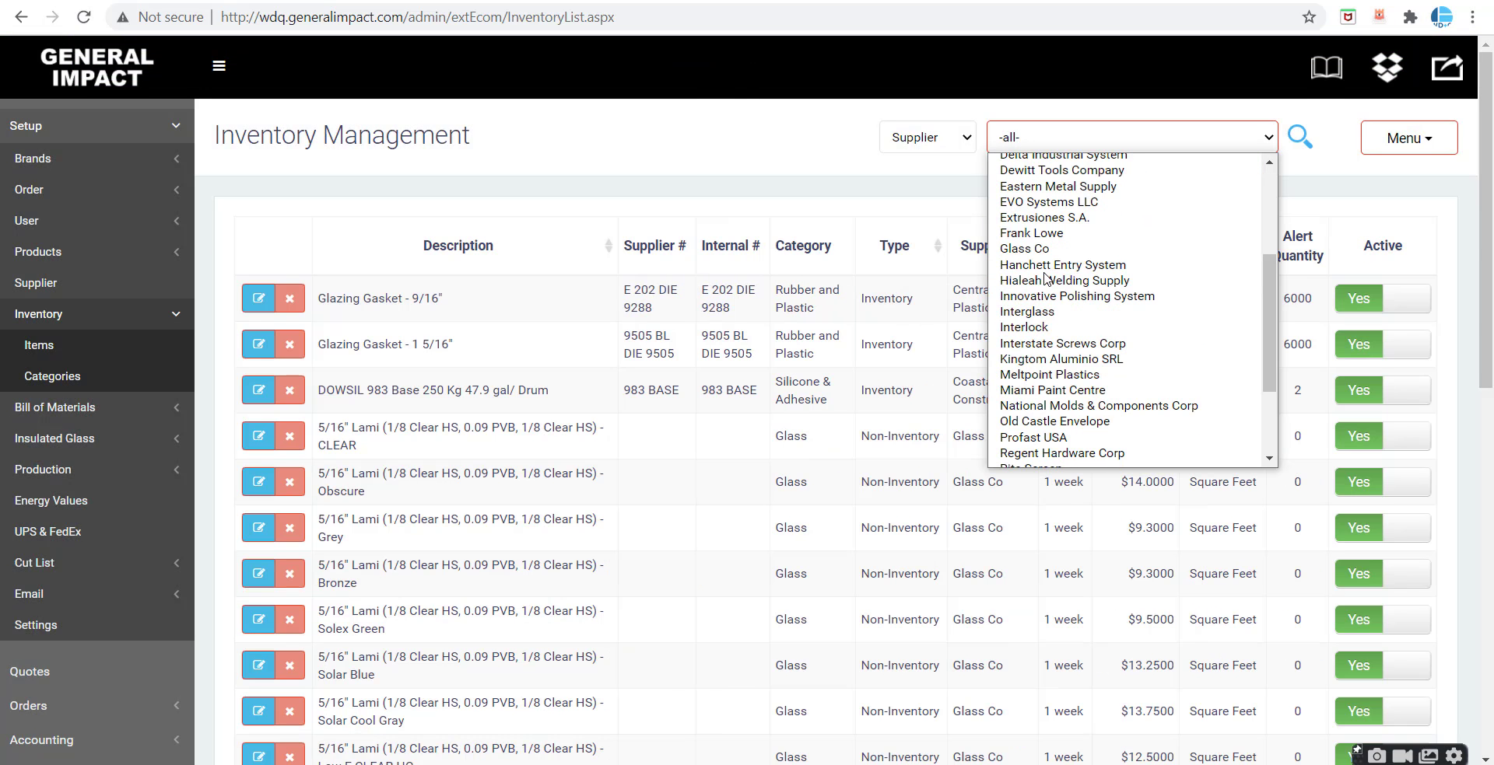
# Step: Filter items to supplier Interlock and open Right Hand Casement Dual Arm Operator from page 2
pyautogui.click(1035, 327)
pyautogui.click(1299, 138)
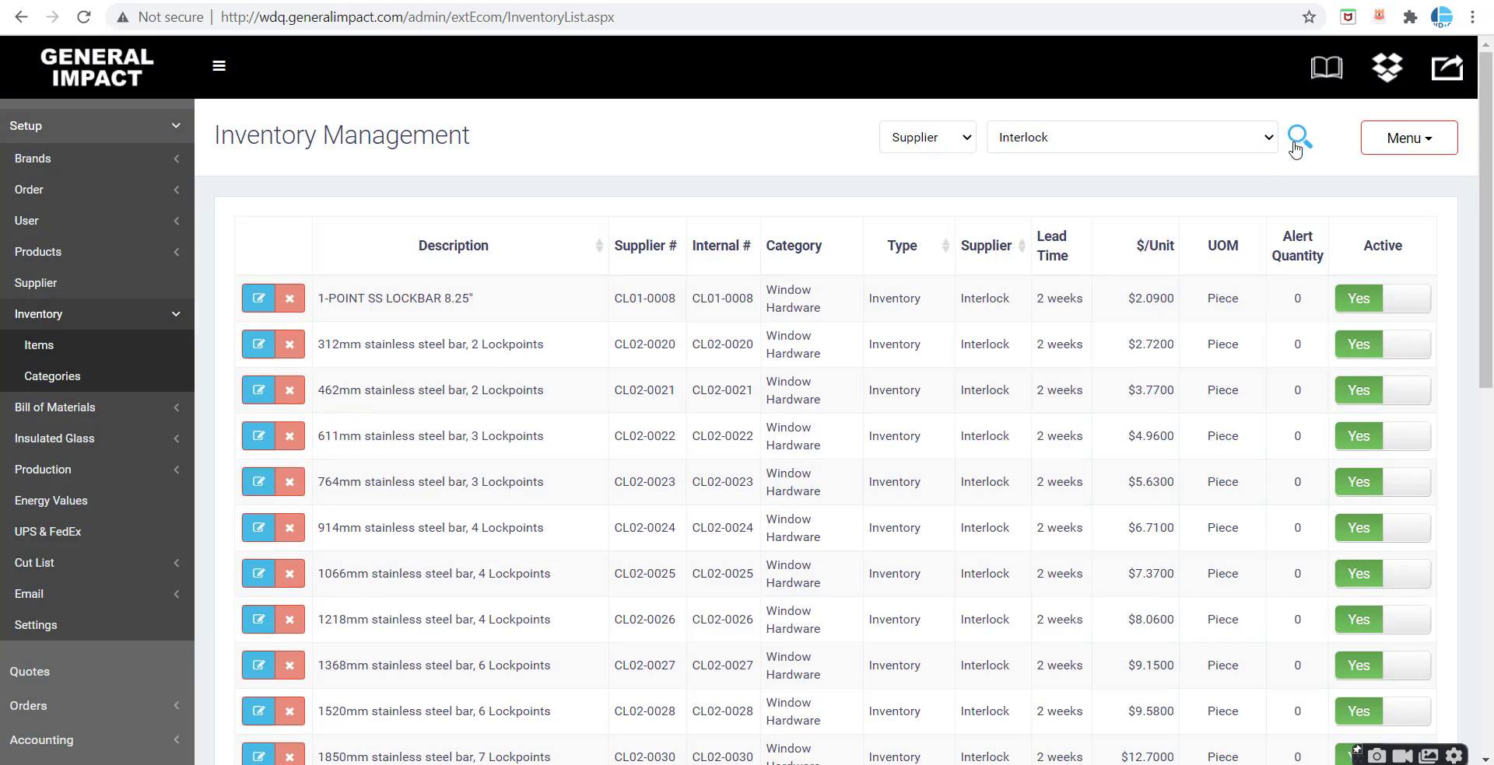
pyautogui.scroll(-5, 653, 365)
pyautogui.scroll(-5, 653, 364)
pyautogui.click(288, 671)
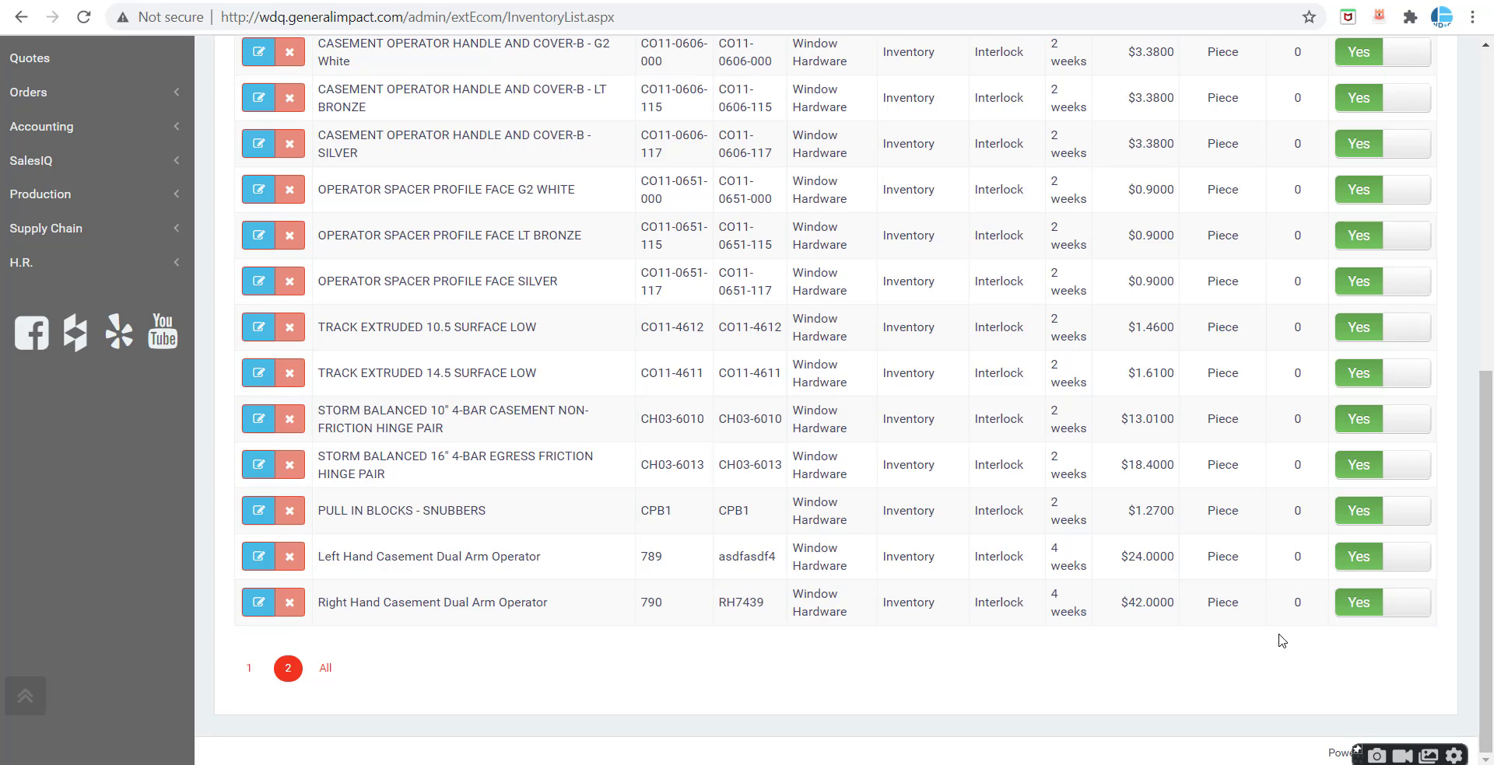
pyautogui.click(252, 605)
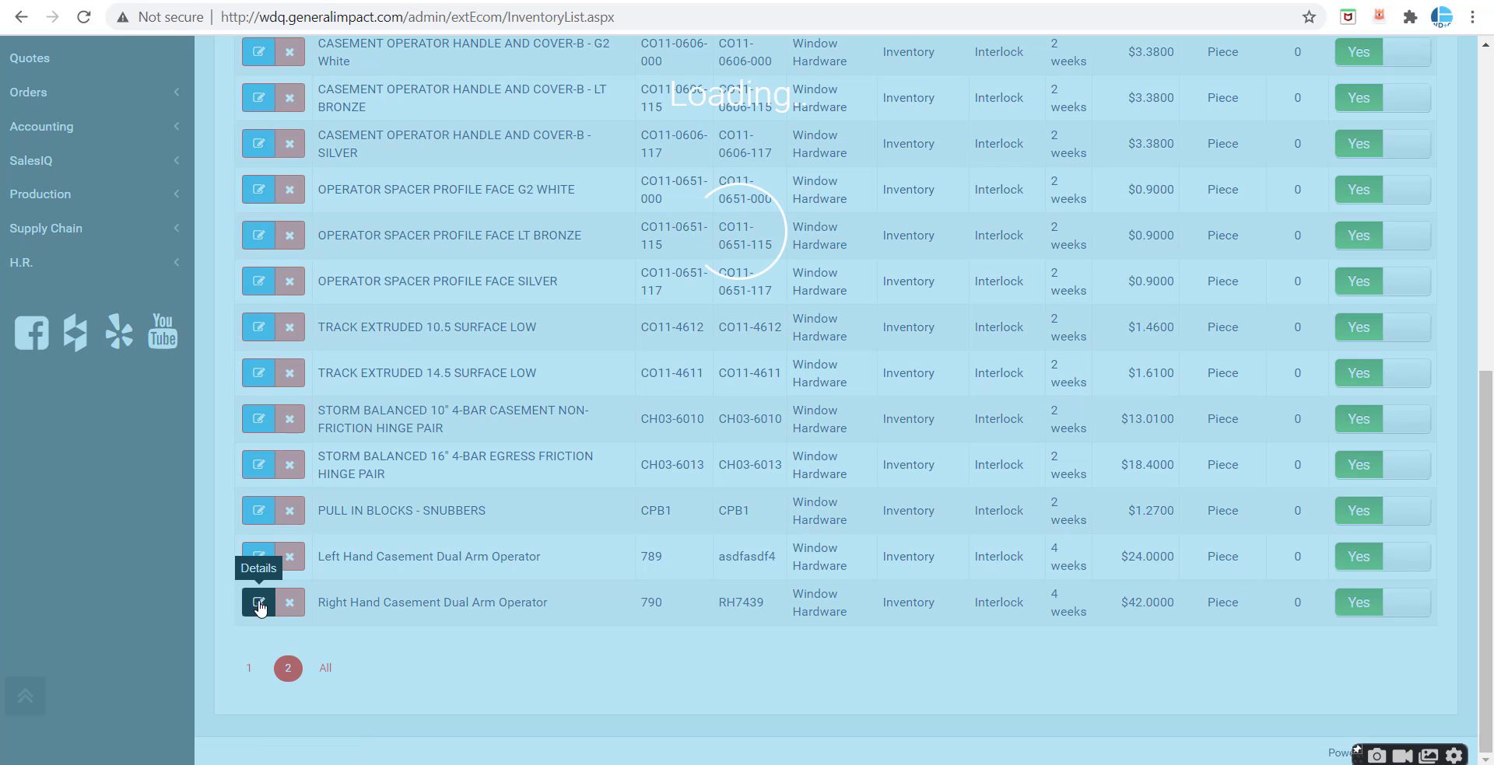
# Step: Review the operator item's three inventory rules, then Save & Close back to the list
pyautogui.scroll(5, 373, 404)
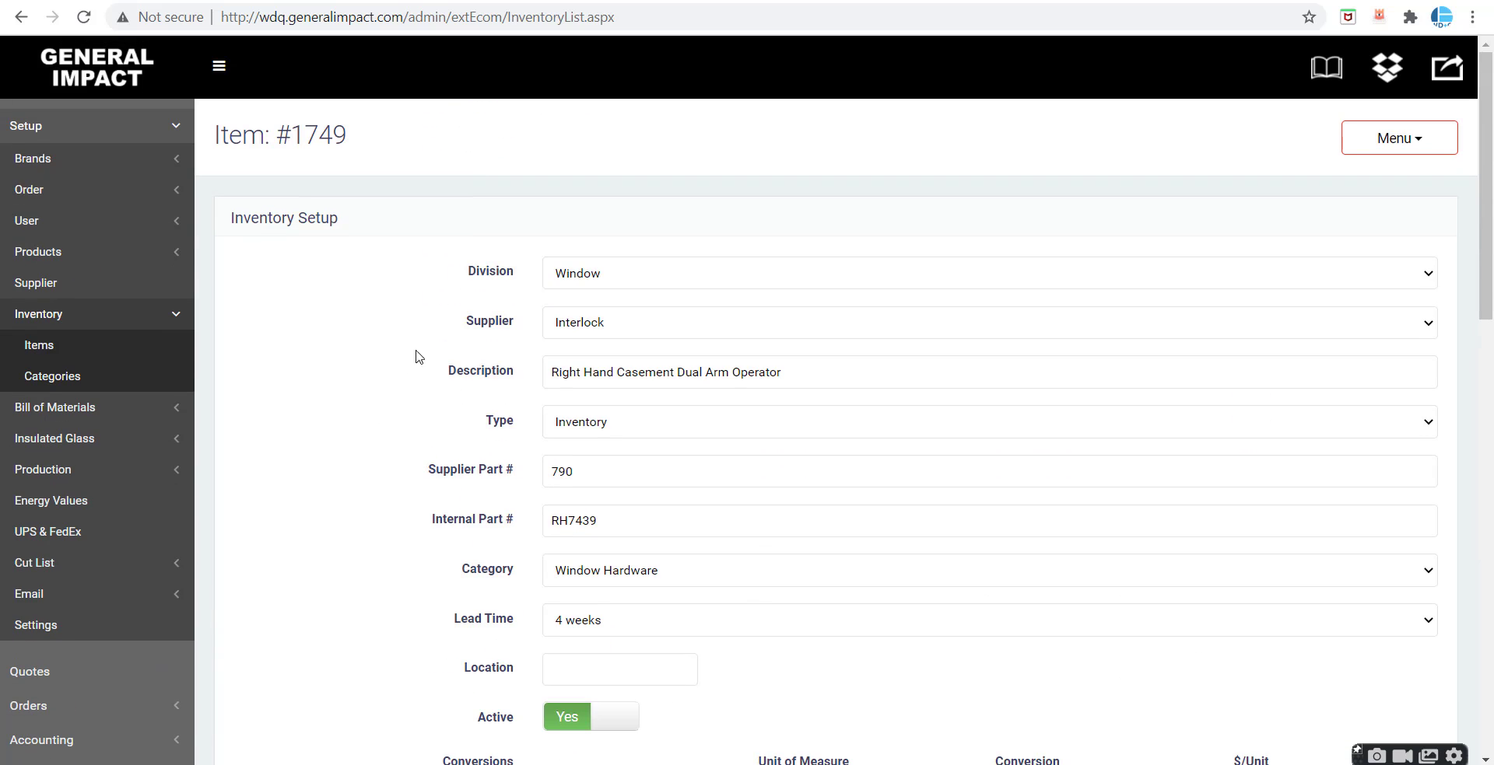
pyautogui.tripleClick(480, 476)
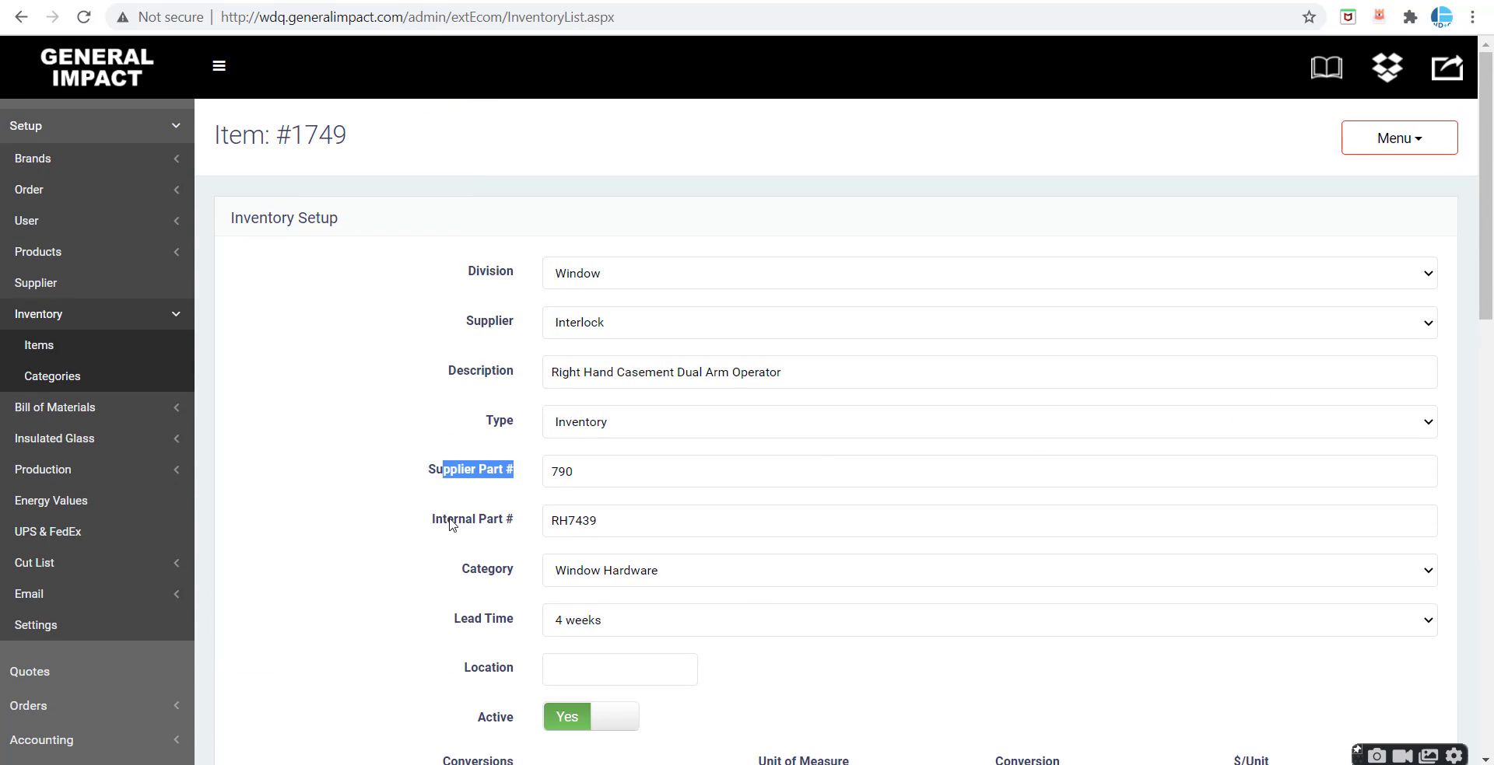
pyautogui.moveTo(449, 520); pyautogui.dragTo(515, 523)
pyautogui.scroll(-3, 492, 523)
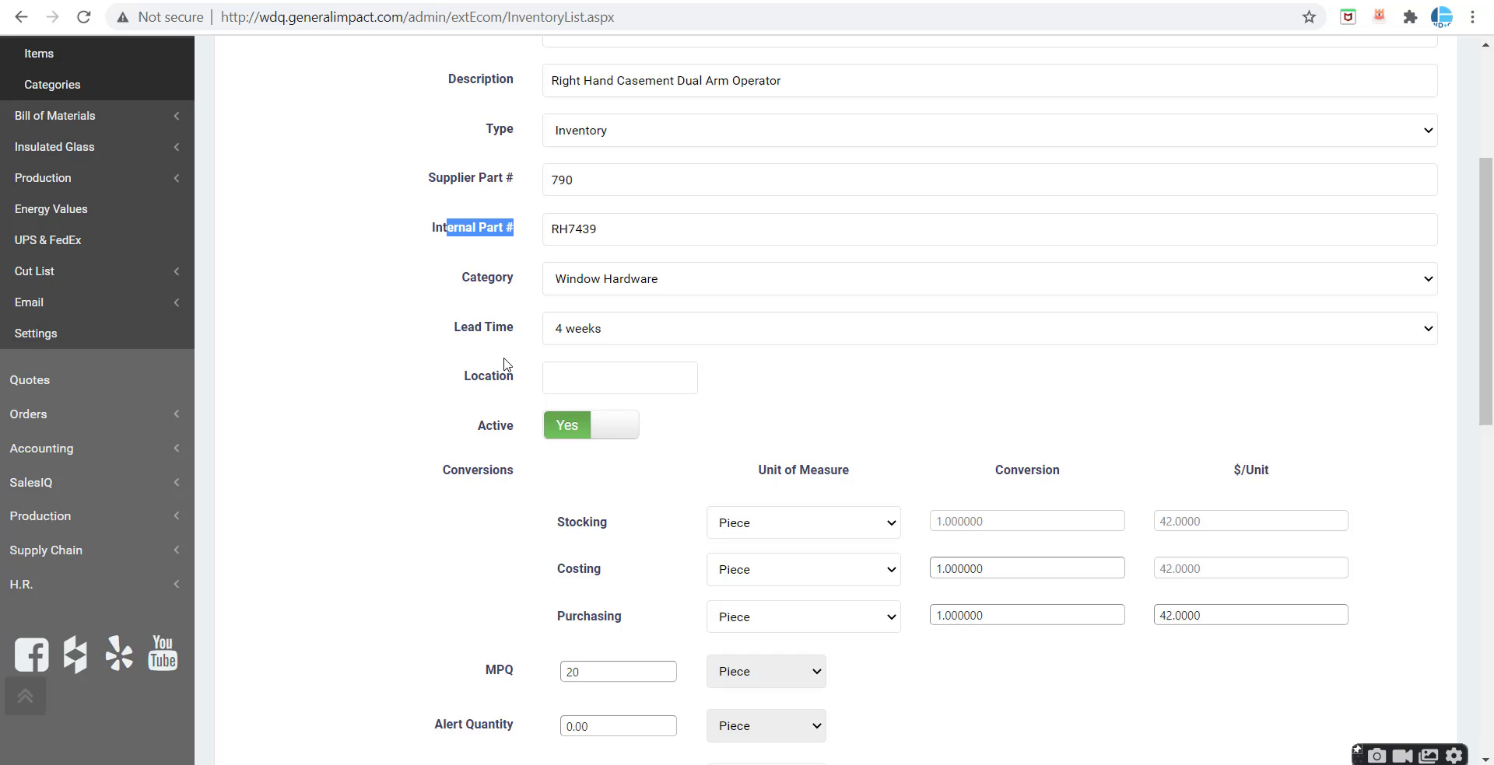
pyautogui.scroll(-4, 501, 368)
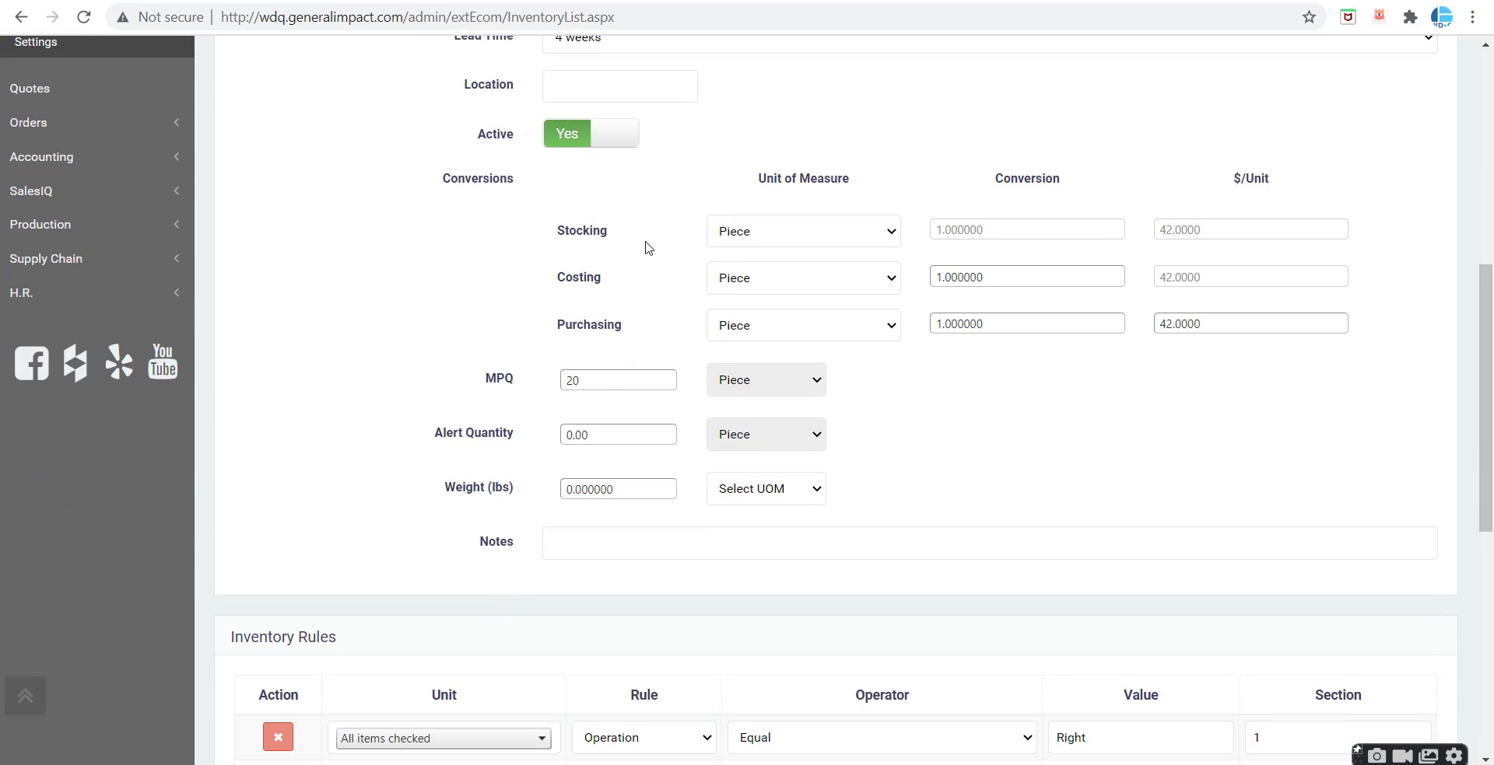
pyautogui.scroll(-5, 574, 254)
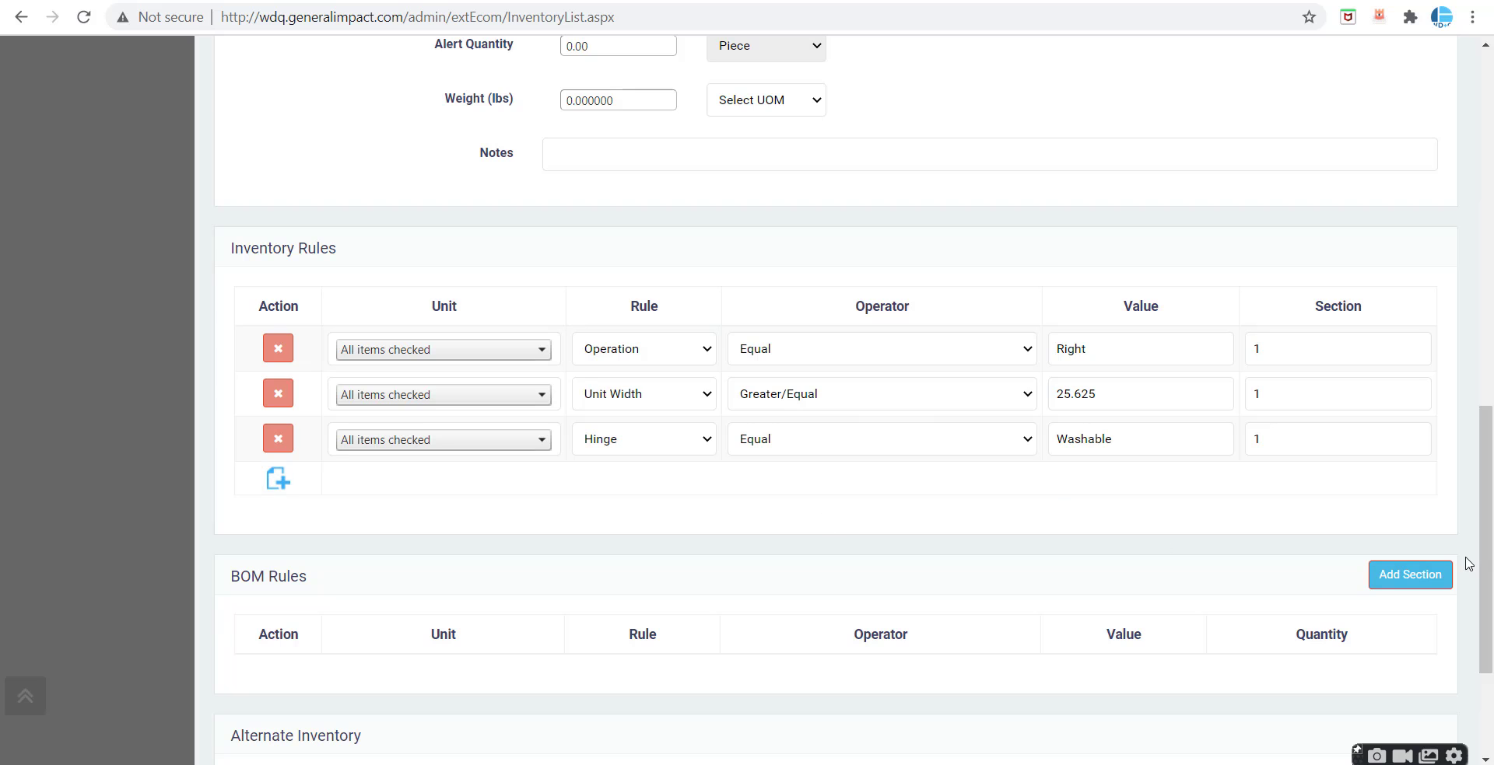
pyautogui.moveTo(1485, 564); pyautogui.dragTo(1485, 209)
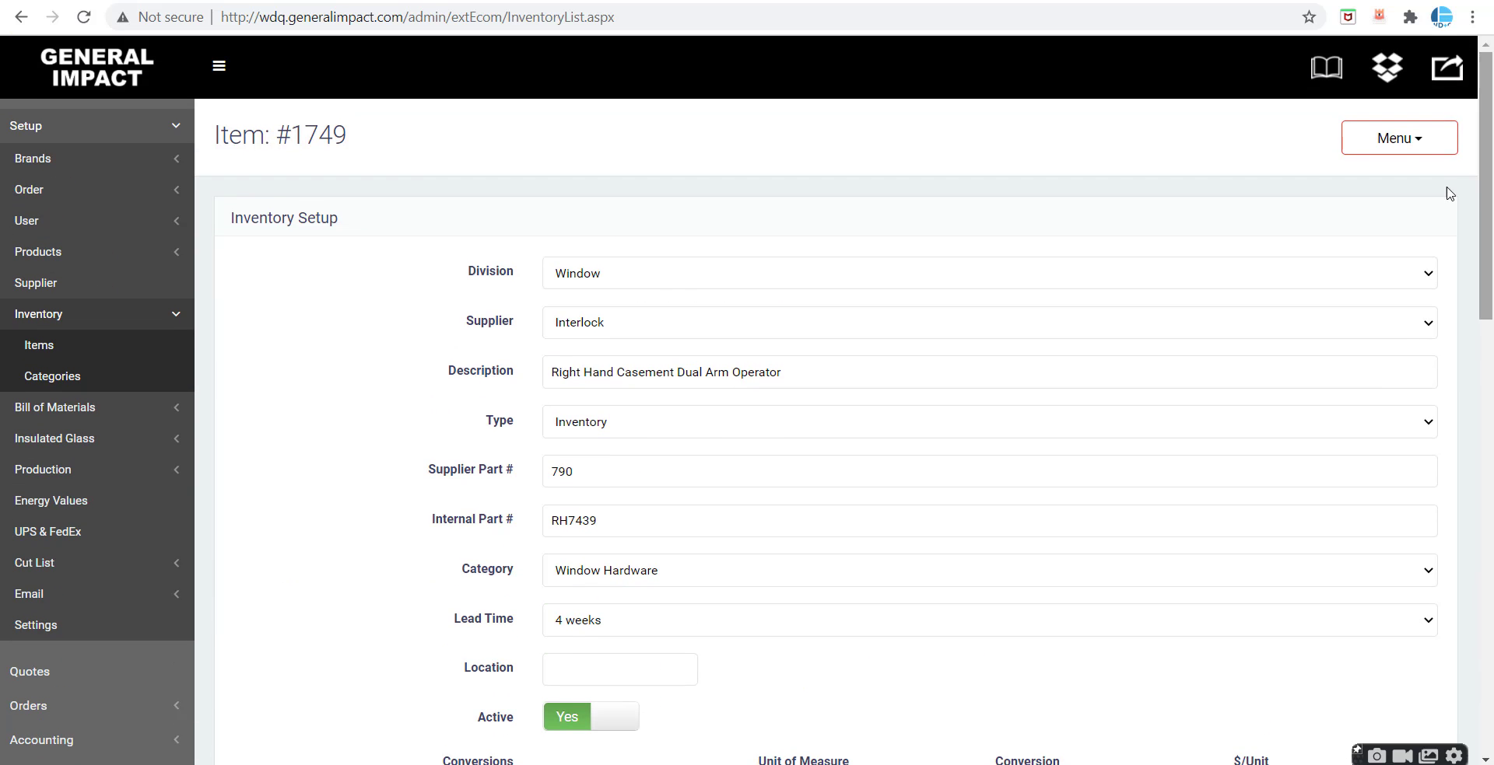
pyautogui.click(1403, 148)
pyautogui.click(1361, 200)
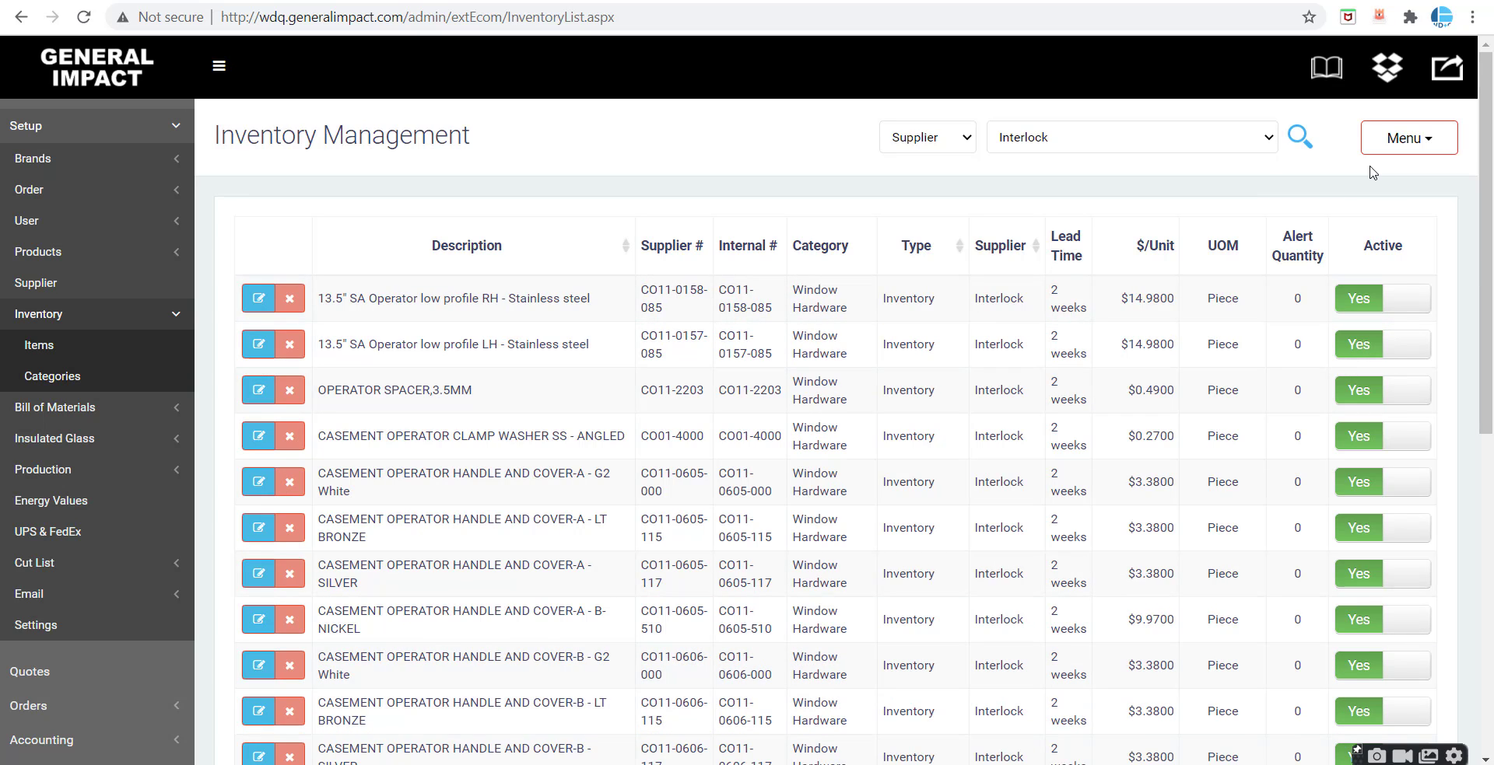
# Step: Export inventory rules limited to supplier Interlock and download the workbook
pyautogui.click(1412, 144)
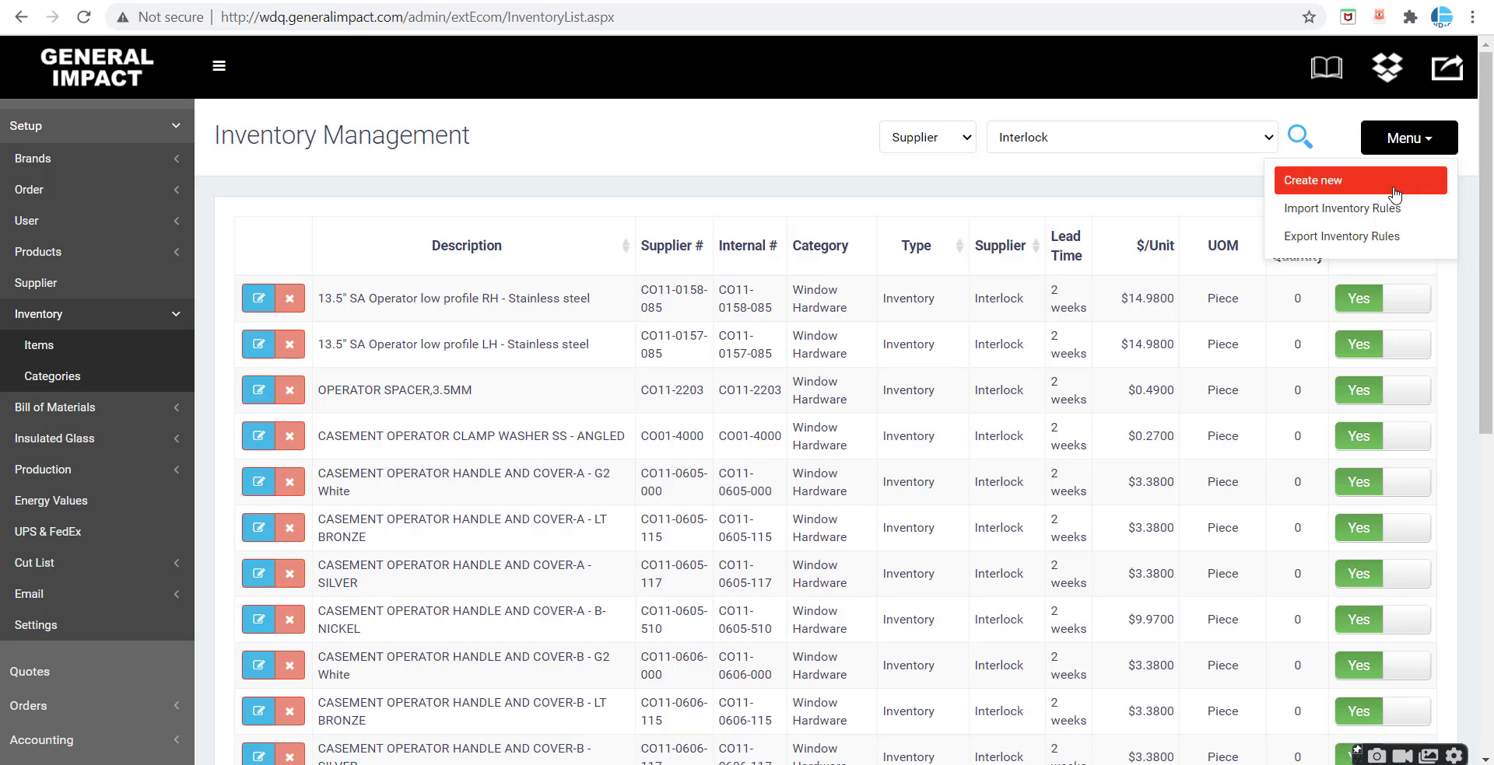
pyautogui.click(1342, 236)
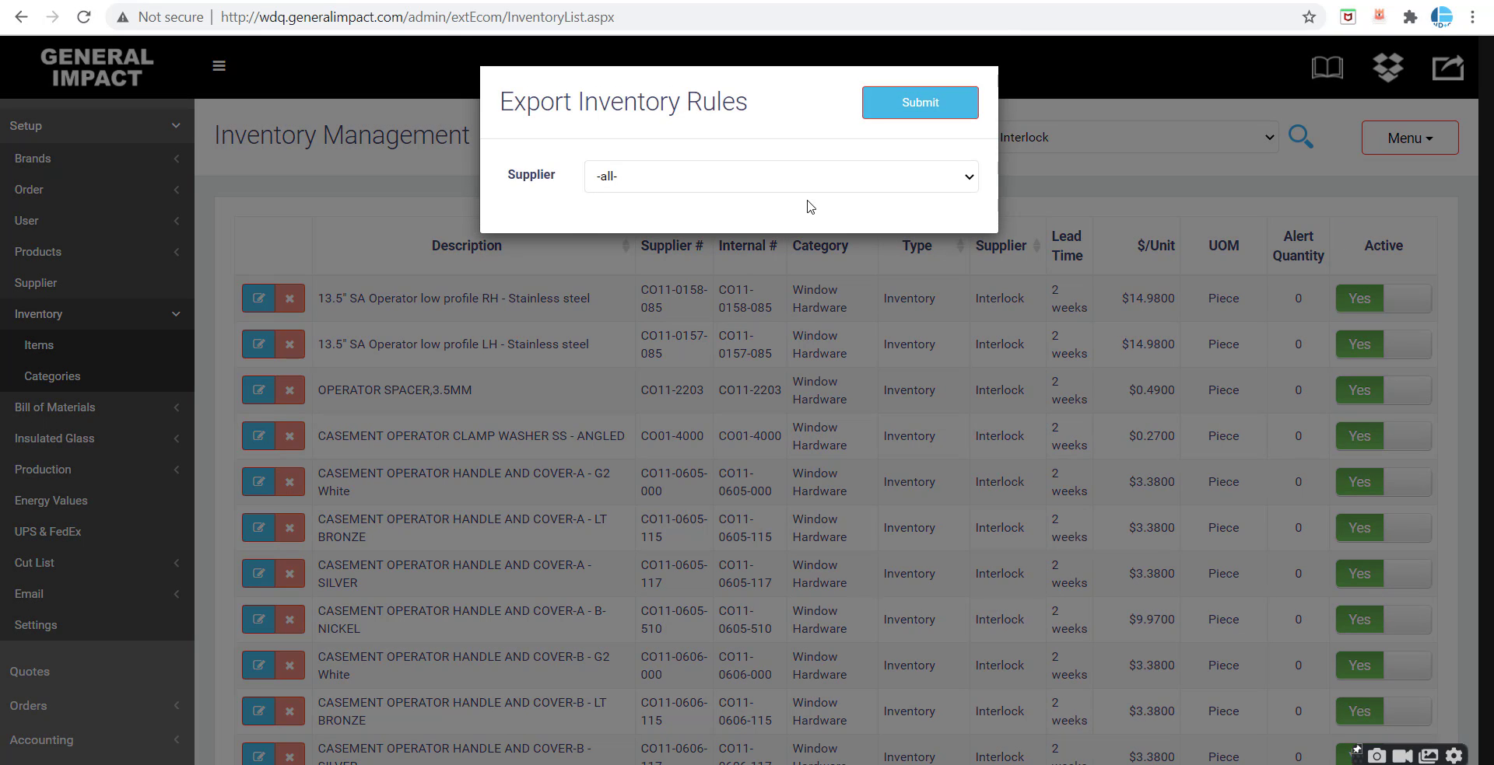
pyautogui.click(773, 187)
pyautogui.scroll(-5, 633, 294)
pyautogui.click(693, 364)
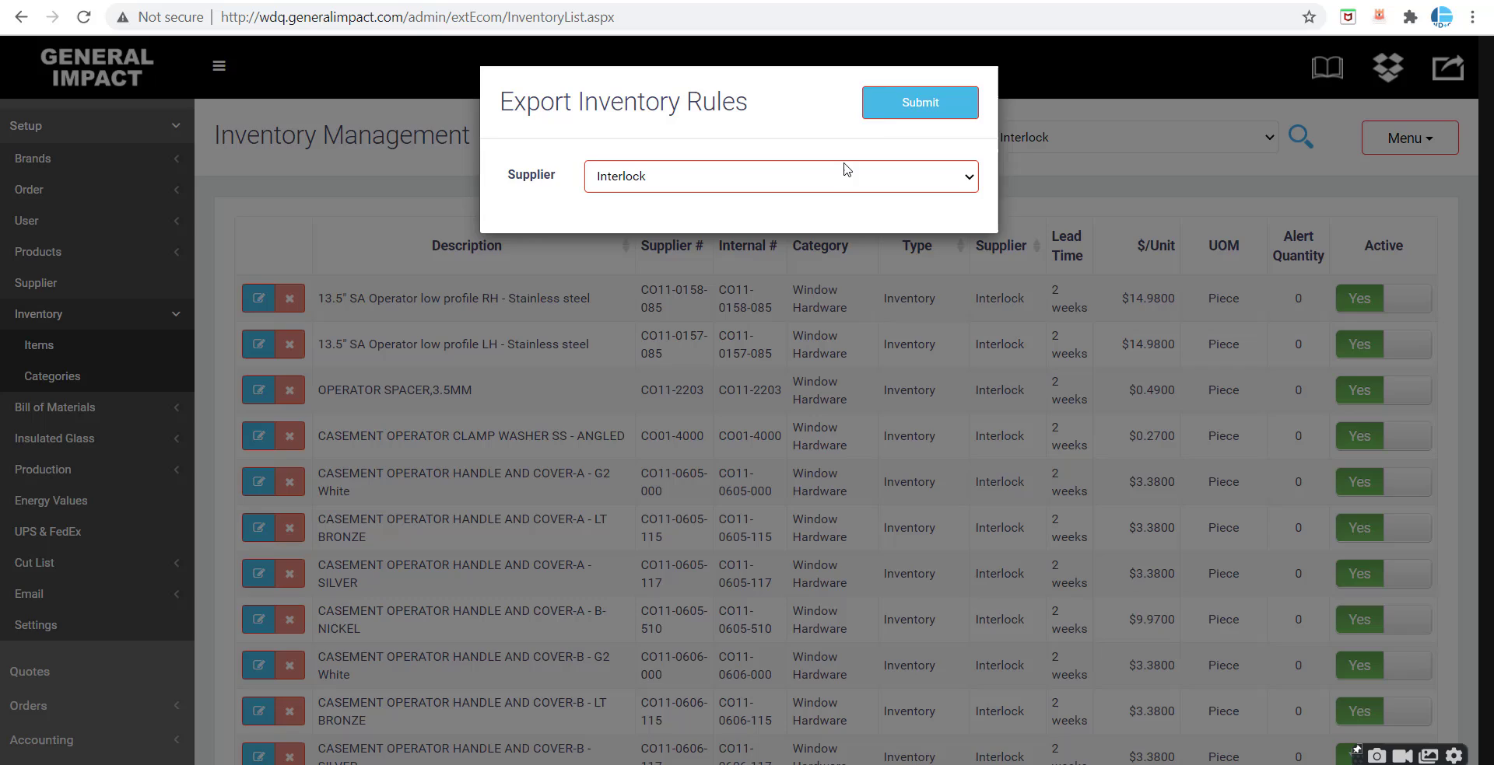
pyautogui.click(895, 103)
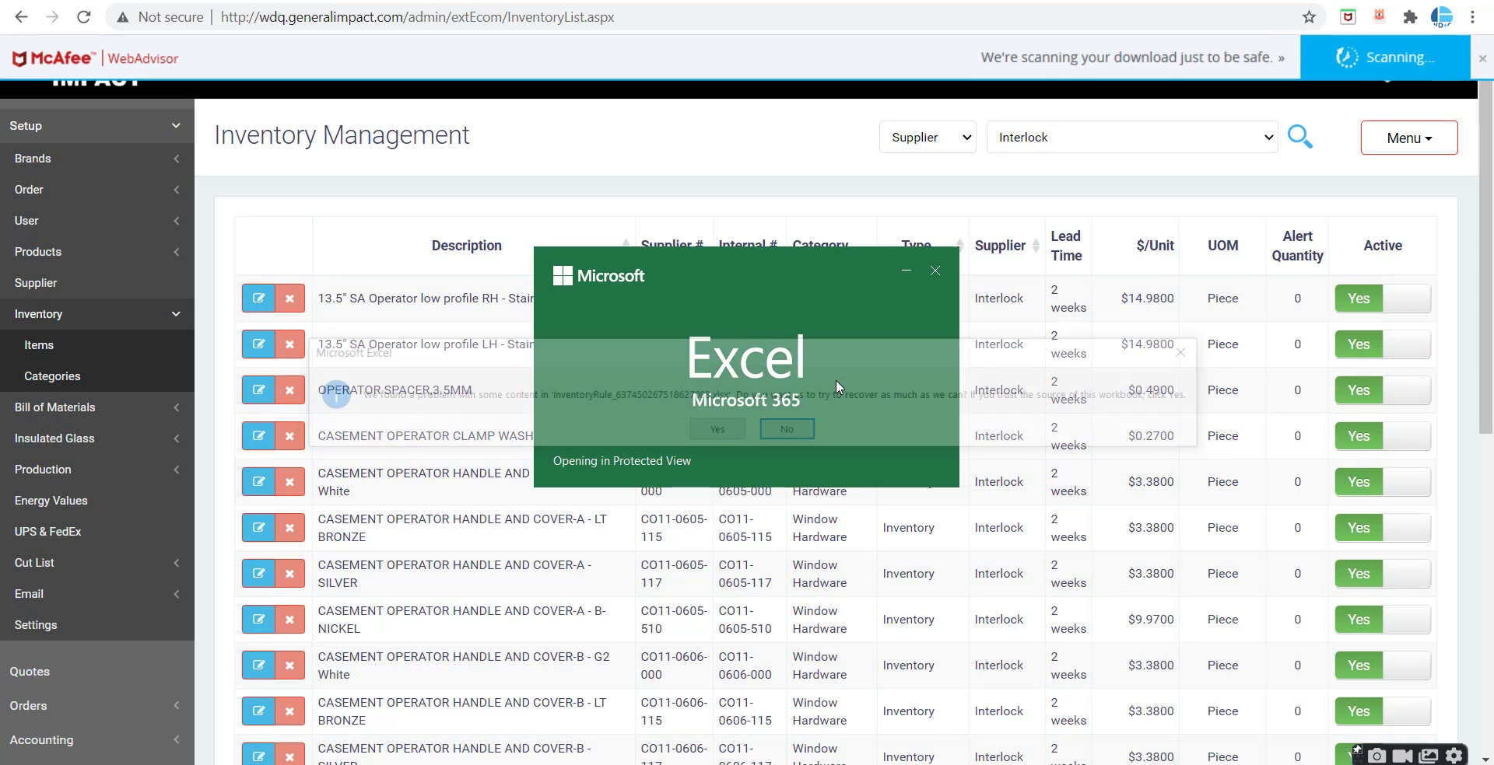
# Step: Open the exported workbook, enable editing and dismiss the repair report
pyautogui.click(727, 427)
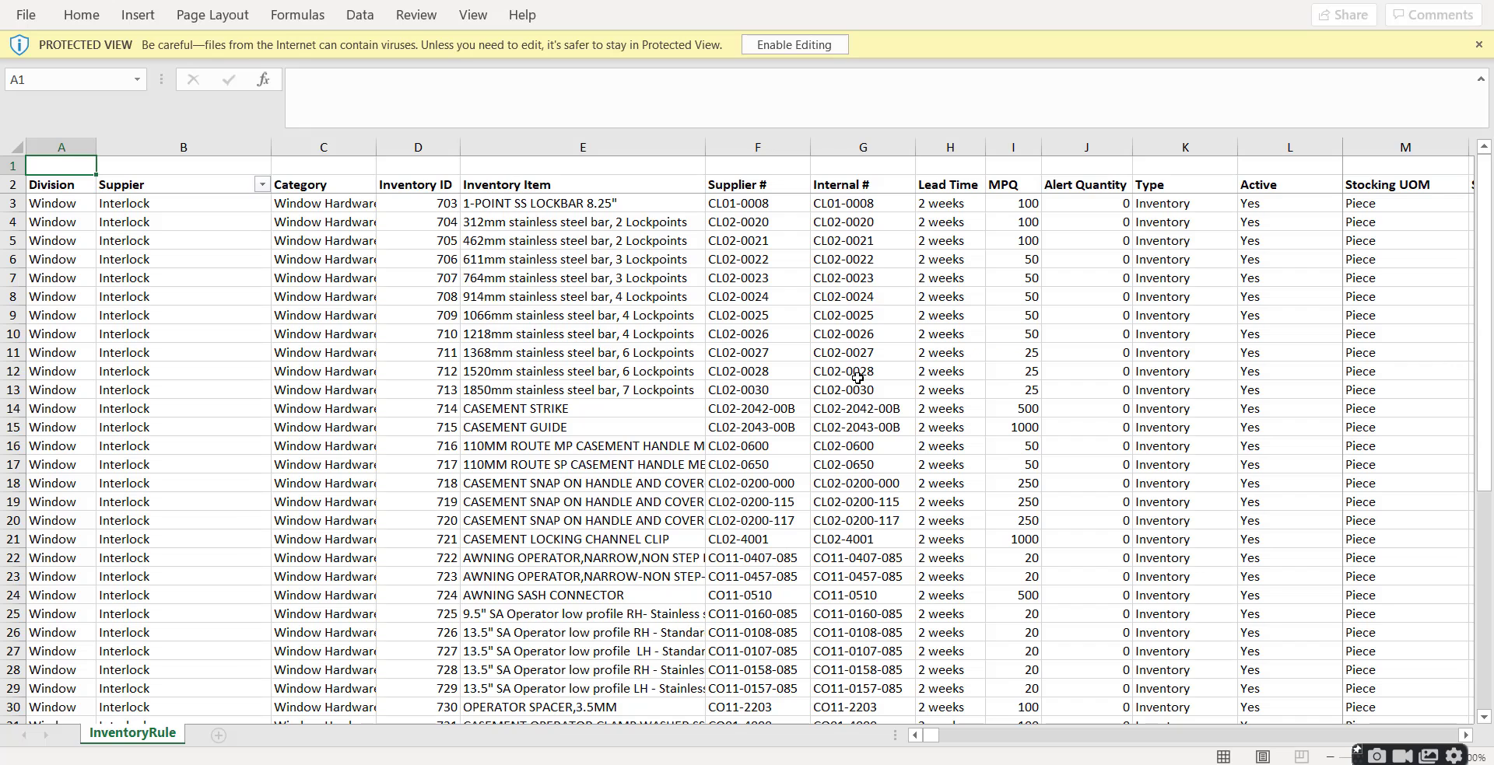
pyautogui.click(1276, 150)
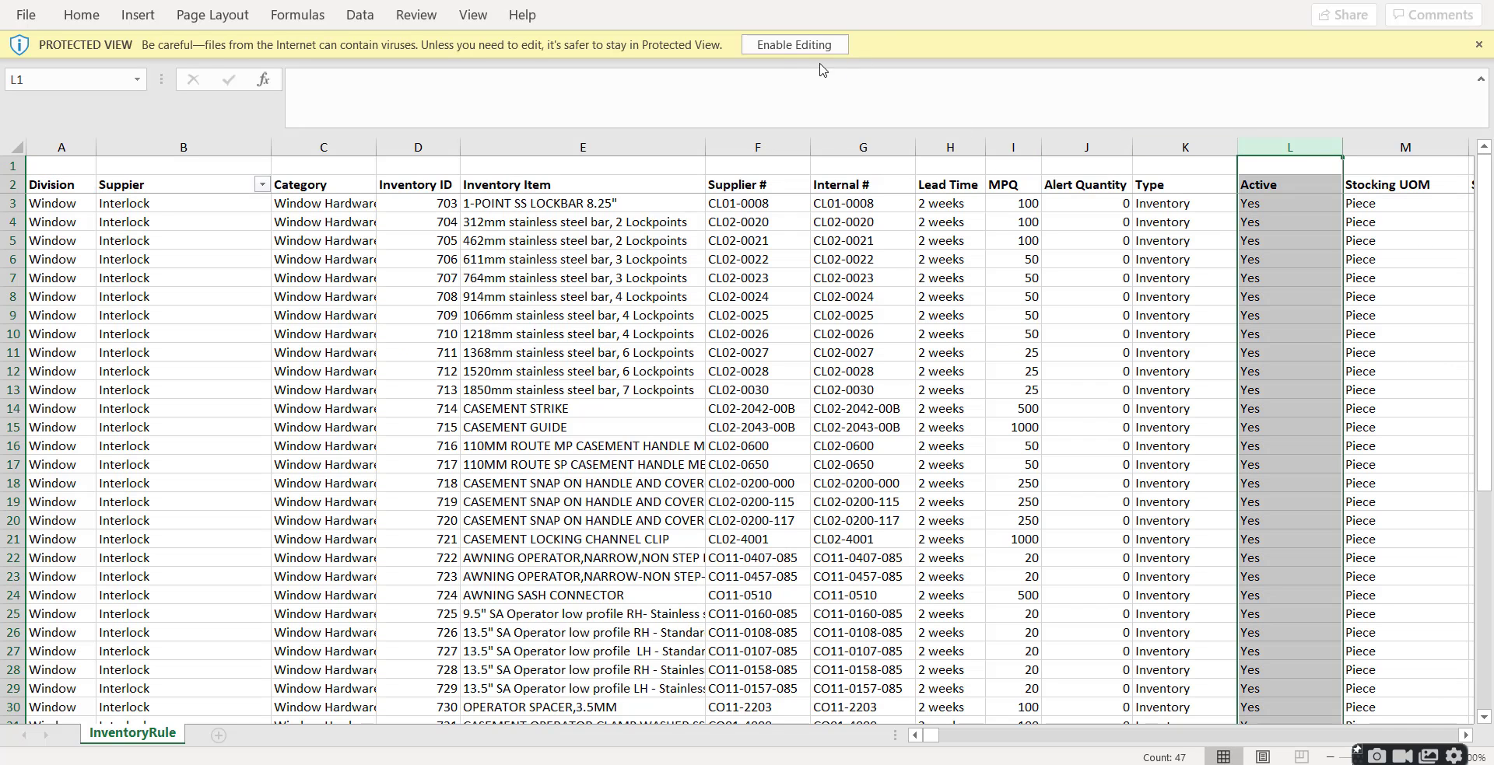
pyautogui.click(782, 46)
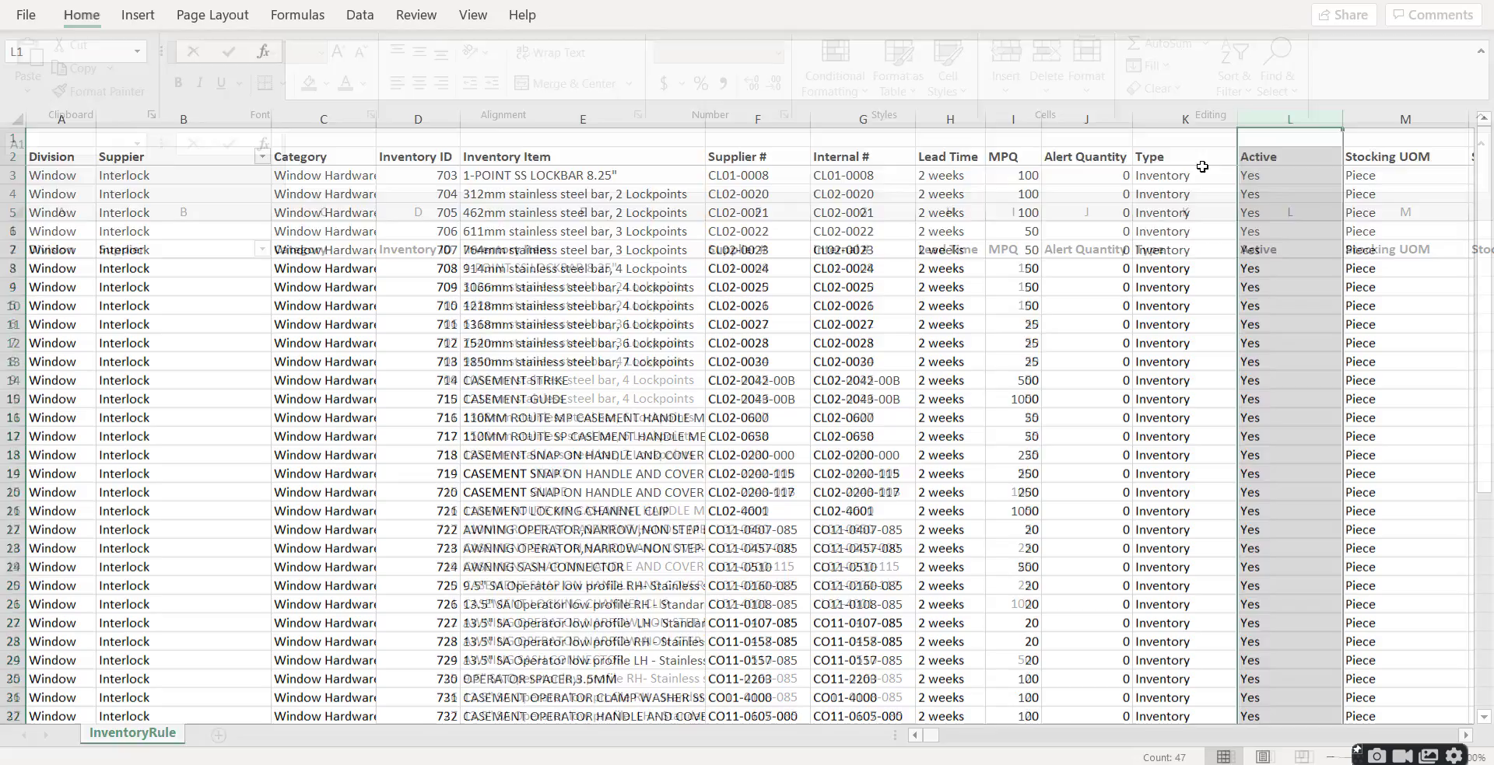
pyautogui.click(1185, 440)
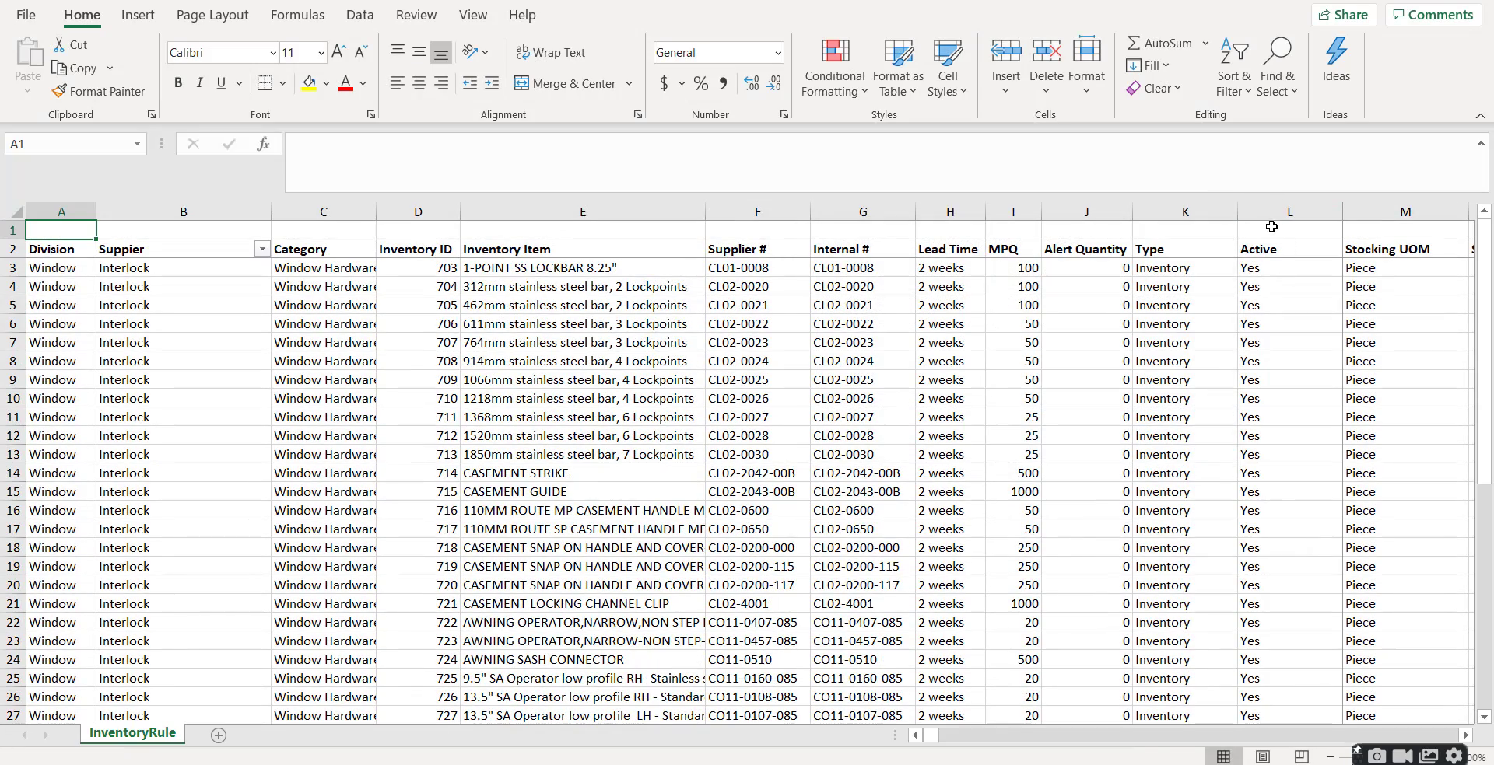
# Step: Hide columns F through L and columns A through D
pyautogui.click(1283, 212)
pyautogui.keyDown('shift'); pyautogui.click(726, 220); pyautogui.keyUp('shift')
pyautogui.rightClick(731, 222)
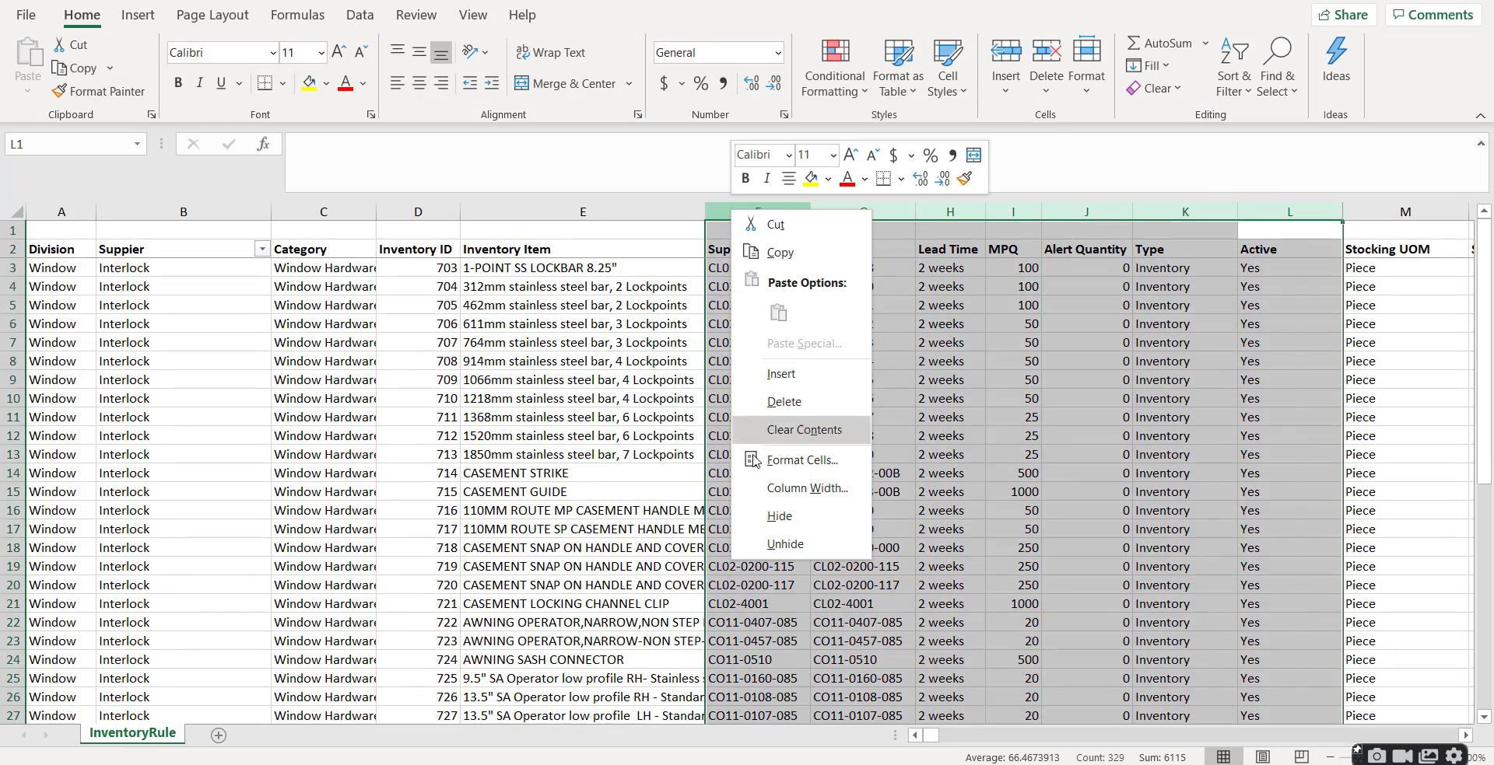
pyautogui.click(780, 517)
pyautogui.click(418, 211)
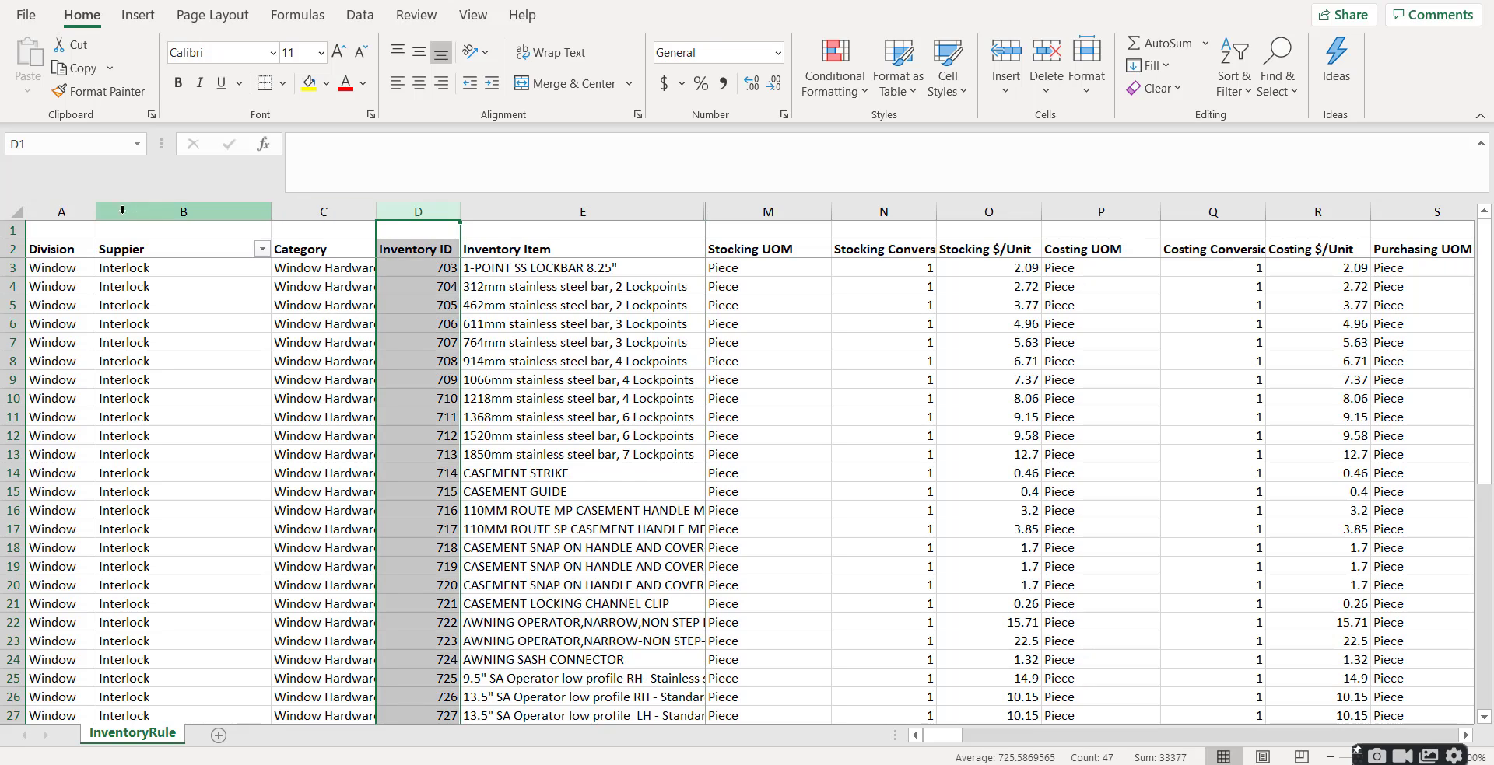
pyautogui.keyDown('shift'); pyautogui.click(61, 212); pyautogui.keyUp('shift')
pyautogui.rightClick(47, 212)
pyautogui.click(93, 518)
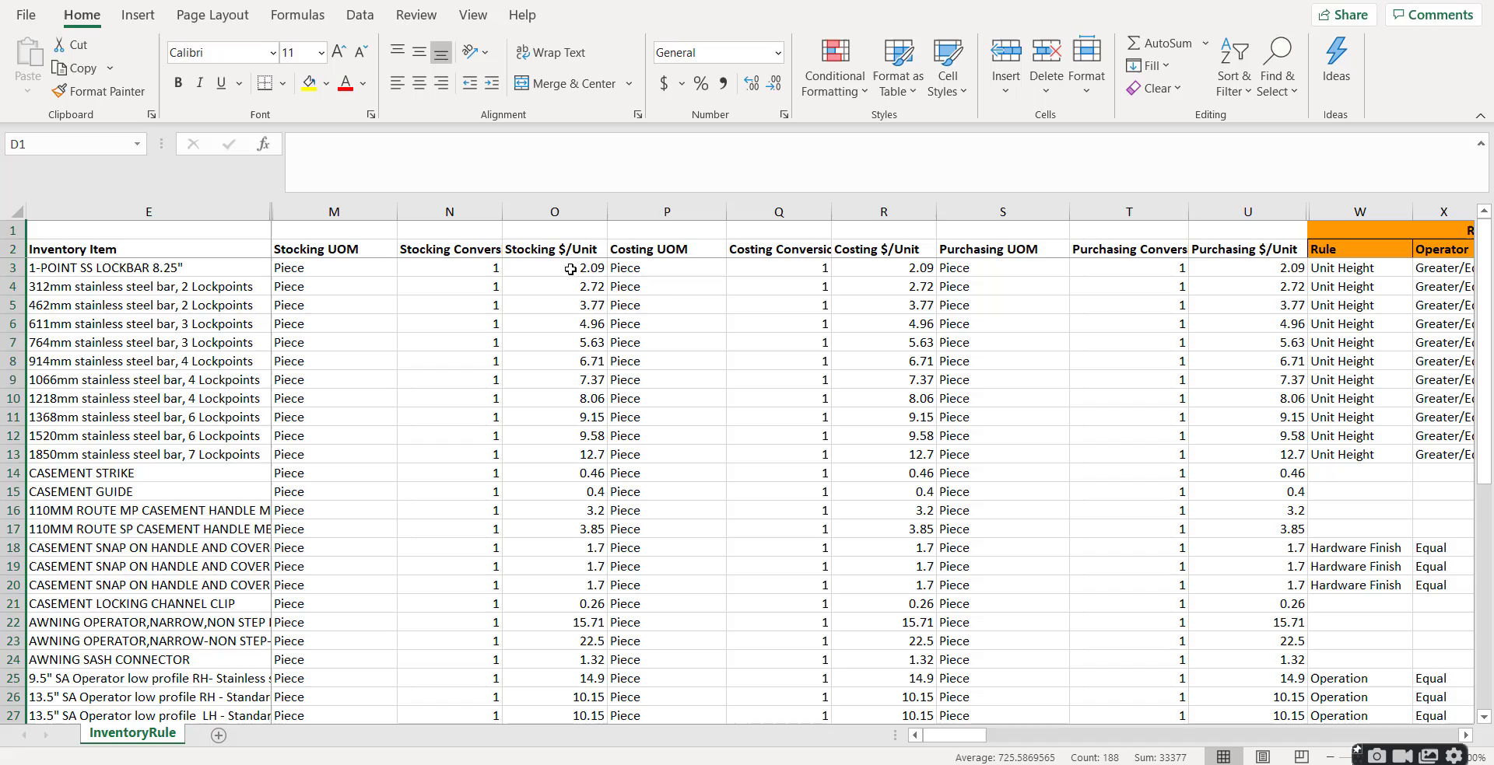
# Step: Enter the formula =O3*1.04 in Costing $/Unit cell R3
pyautogui.click(570, 270)
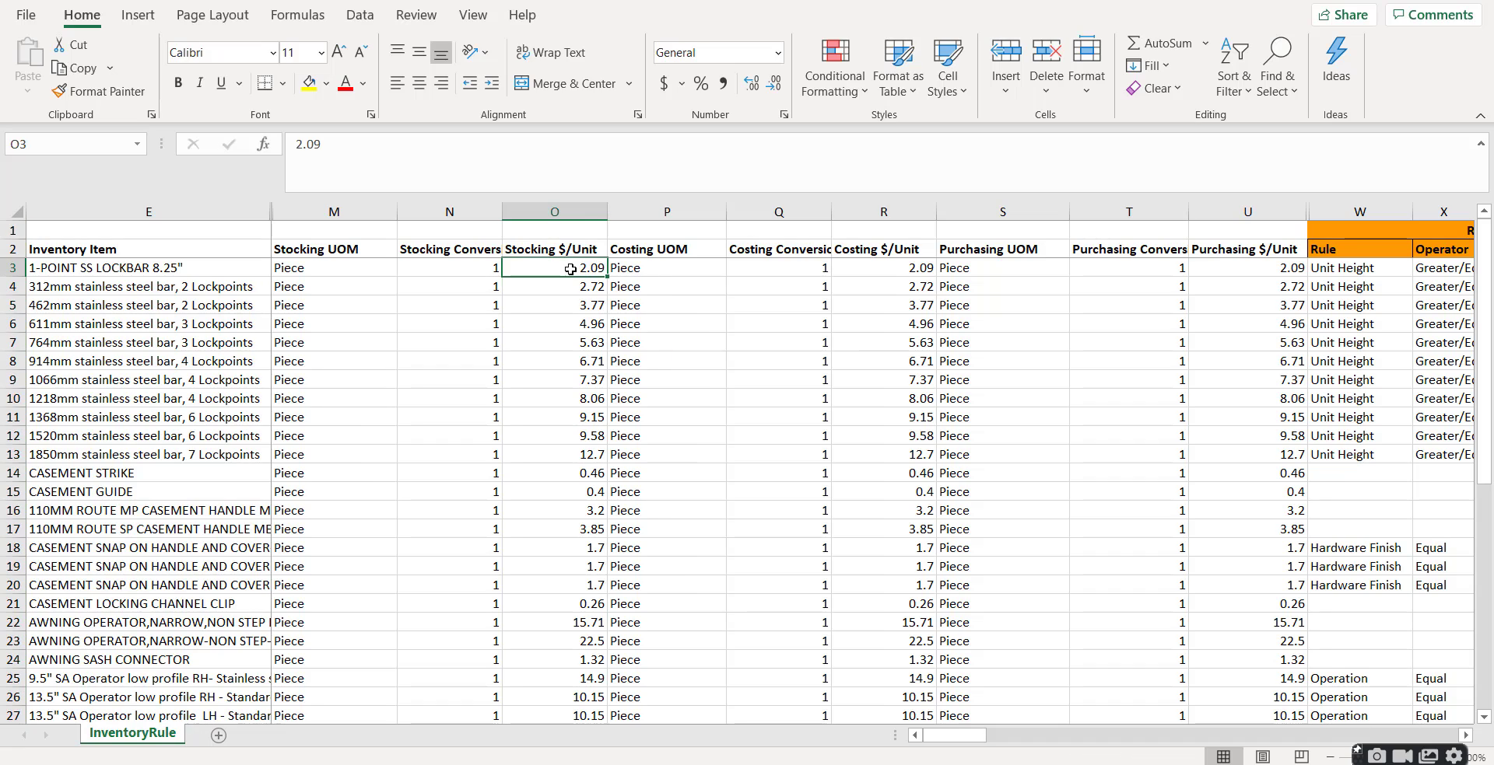
pyautogui.click(886, 269)
pyautogui.write('=')
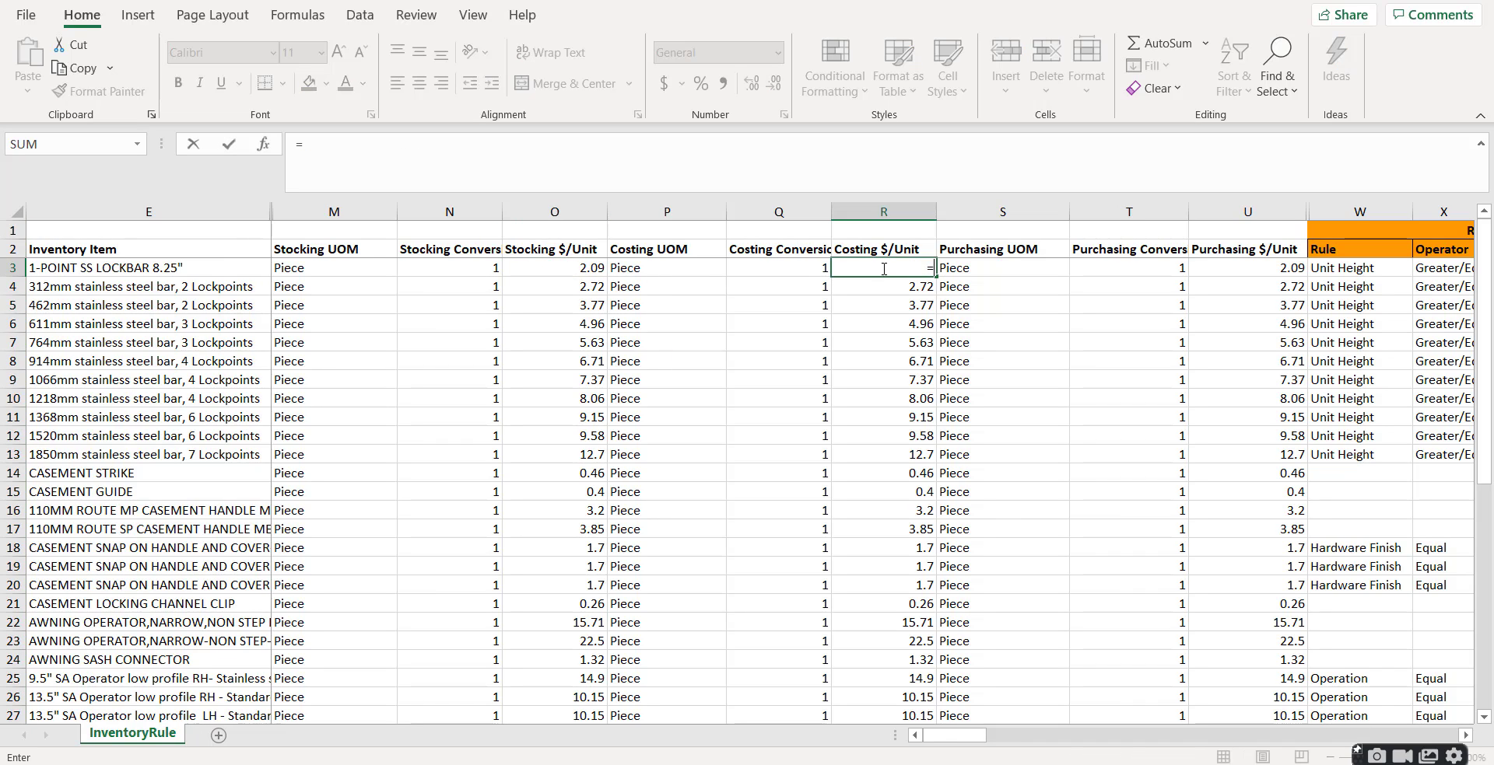
pyautogui.click(581, 268)
pyautogui.write('*1.0')
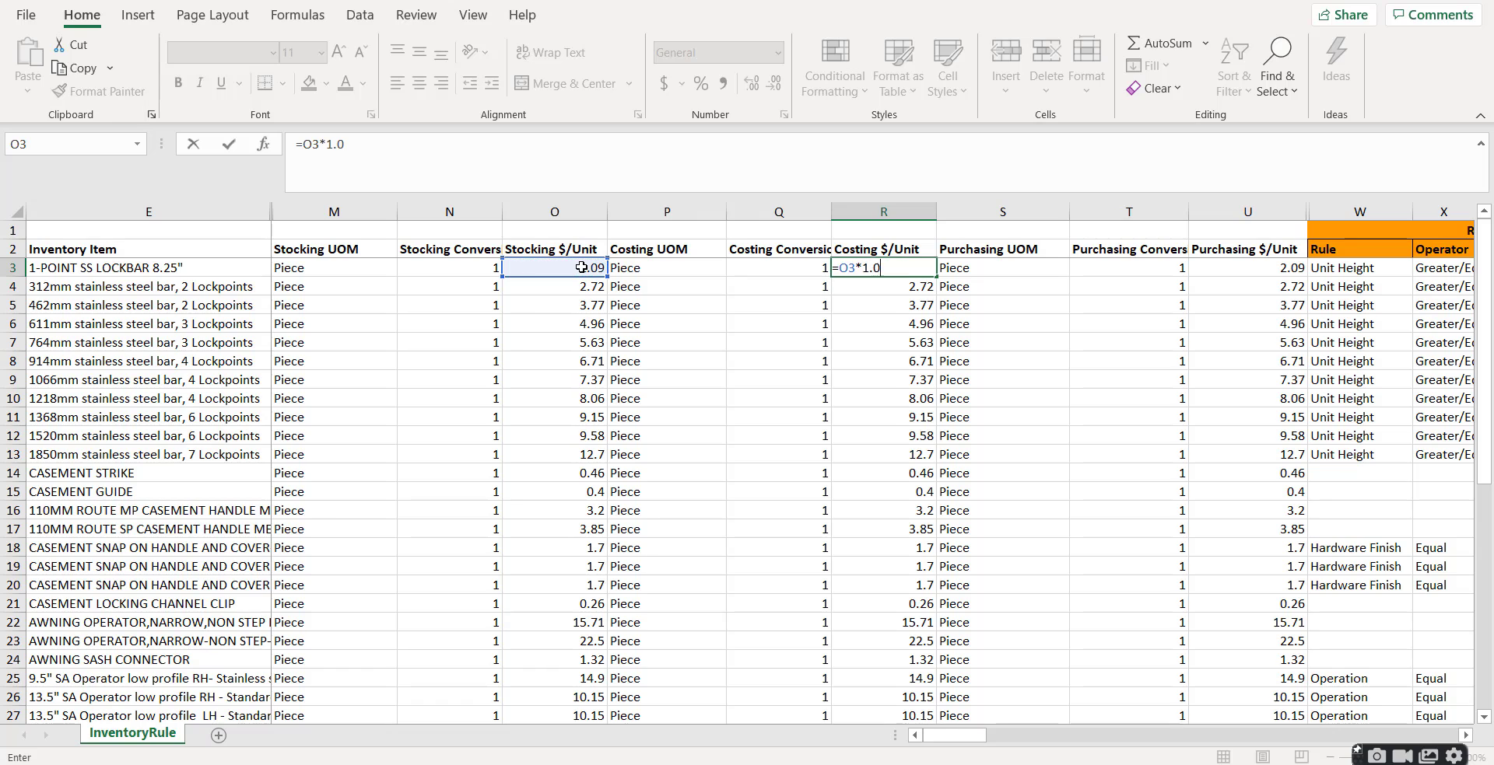
pyautogui.write('4')
pyautogui.press('Return')
# Step: Fill the R3 formula down to R48 and copy R3:R48
pyautogui.click(894, 266)
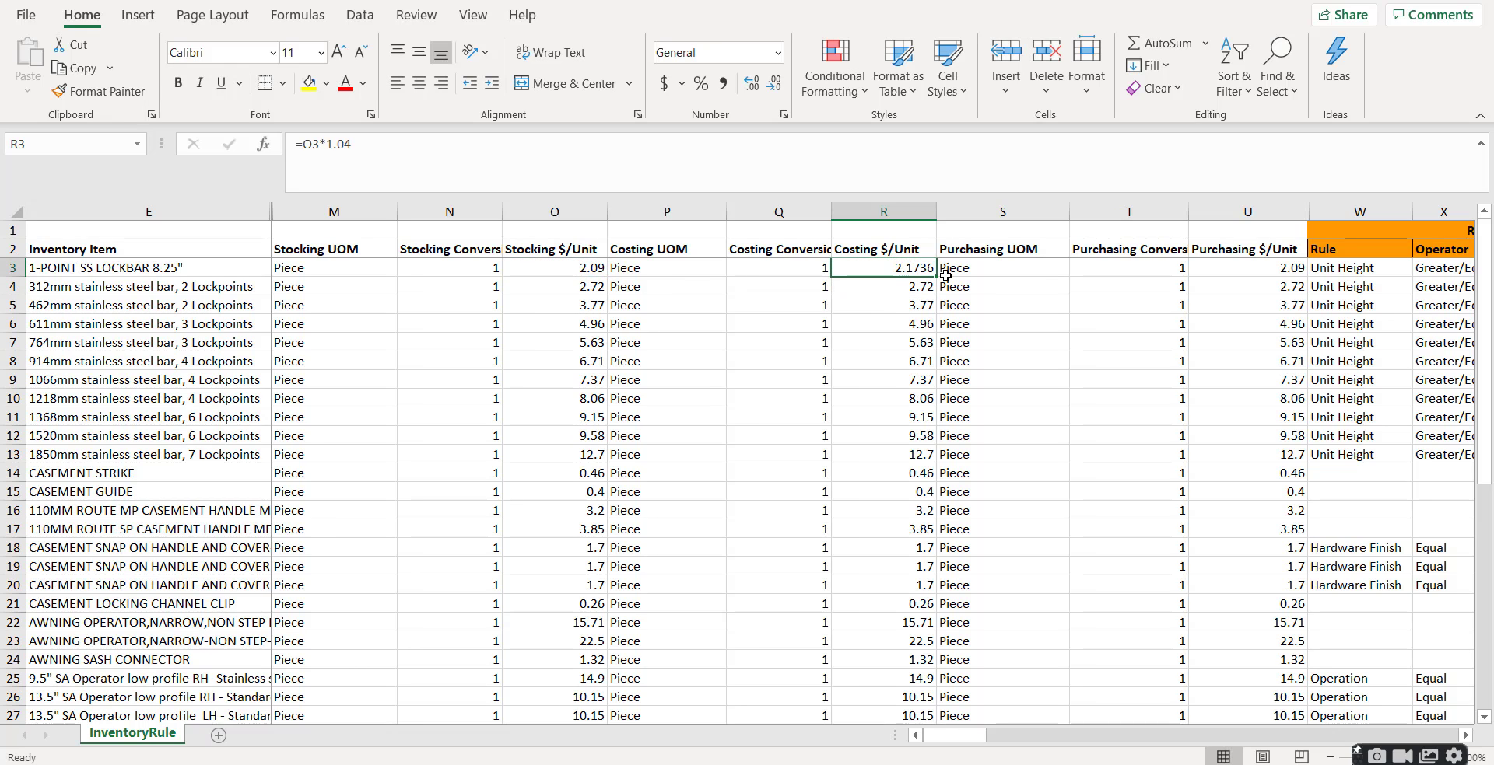
pyautogui.moveTo(940, 276); pyautogui.dragTo(902, 683)
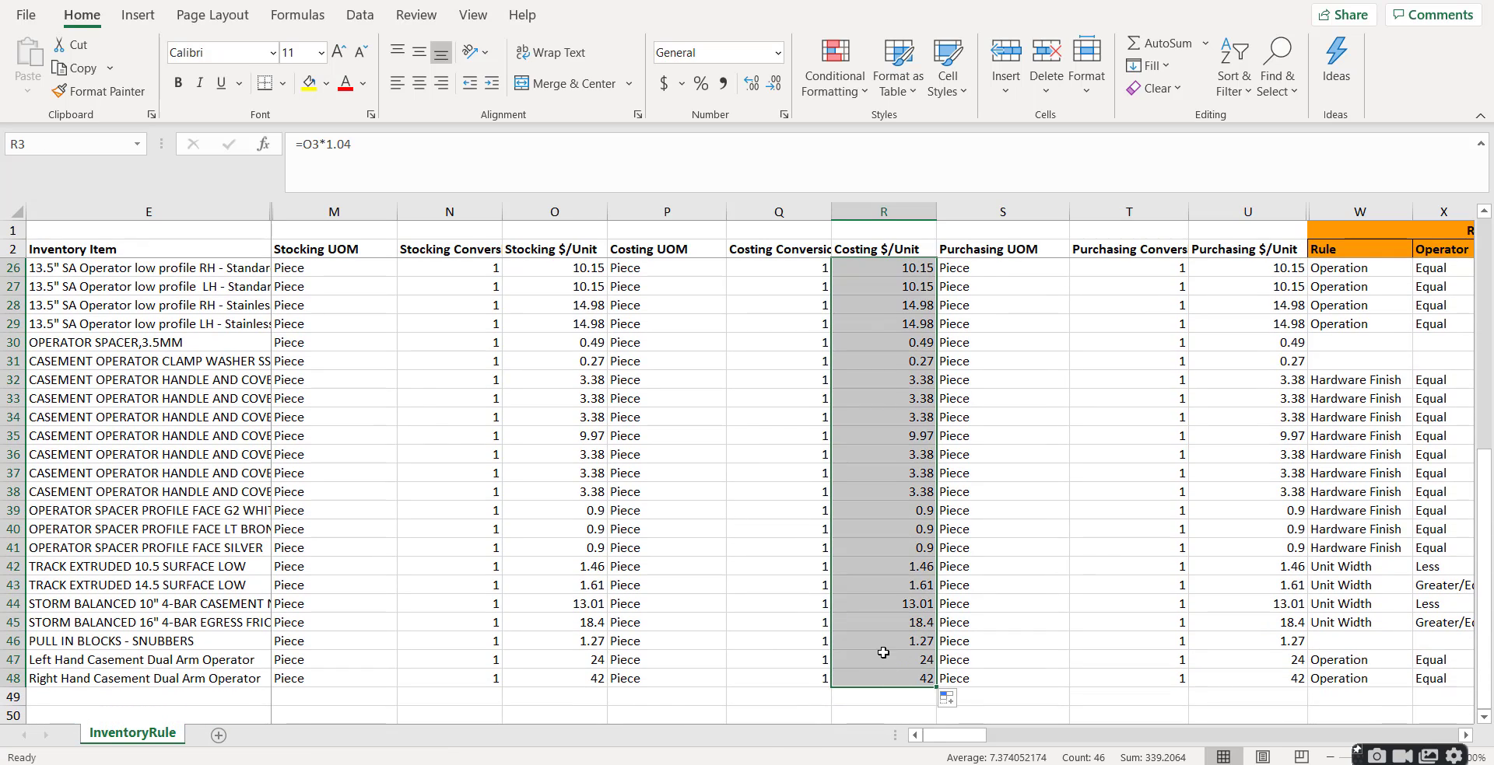
pyautogui.scroll(8, 867, 599)
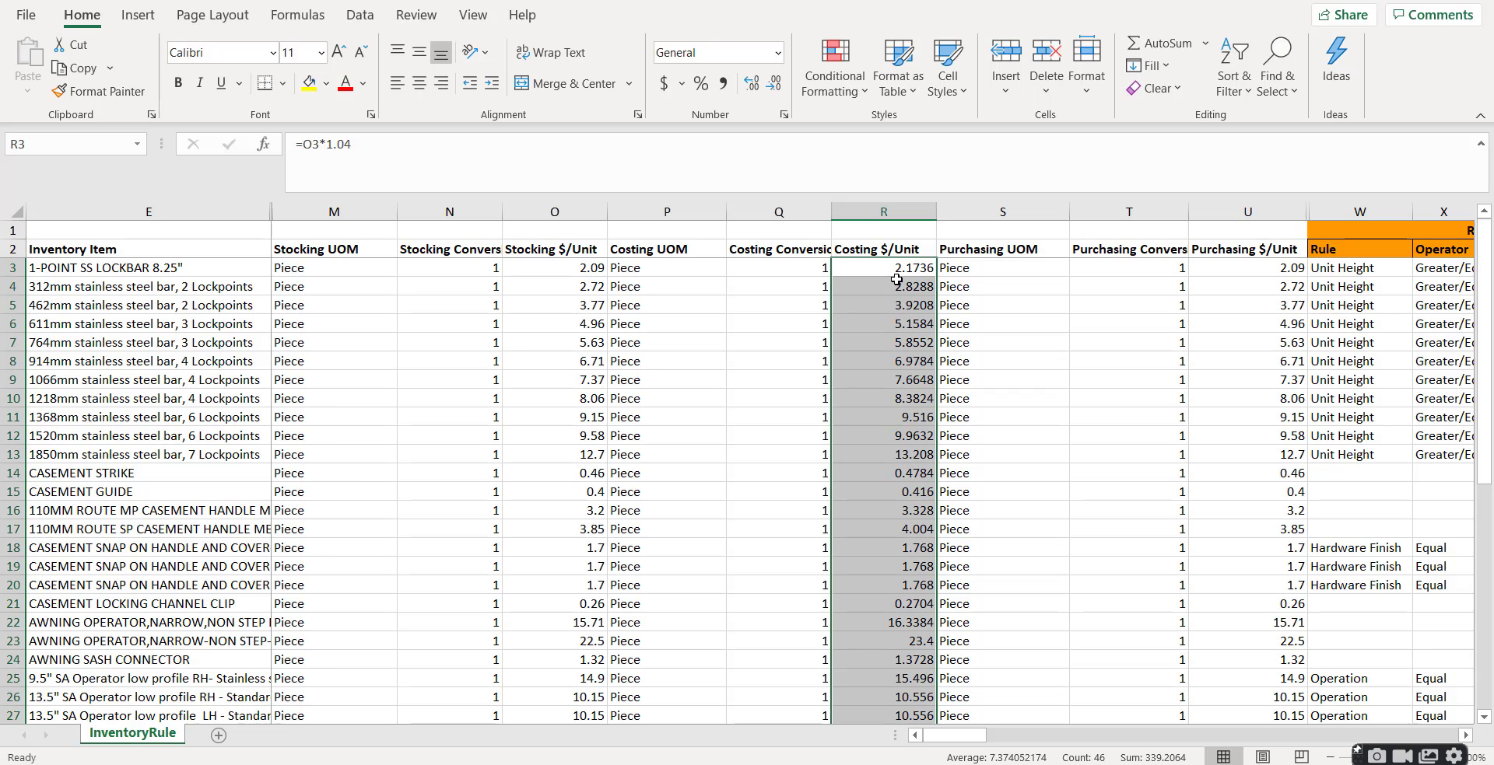
pyautogui.hotkey('ctrl', 'c')
# Step: Paste the raised prices as values into Stocking $/Unit (O3) and Purchasing $/Unit (U3)
pyautogui.rightClick(558, 266)
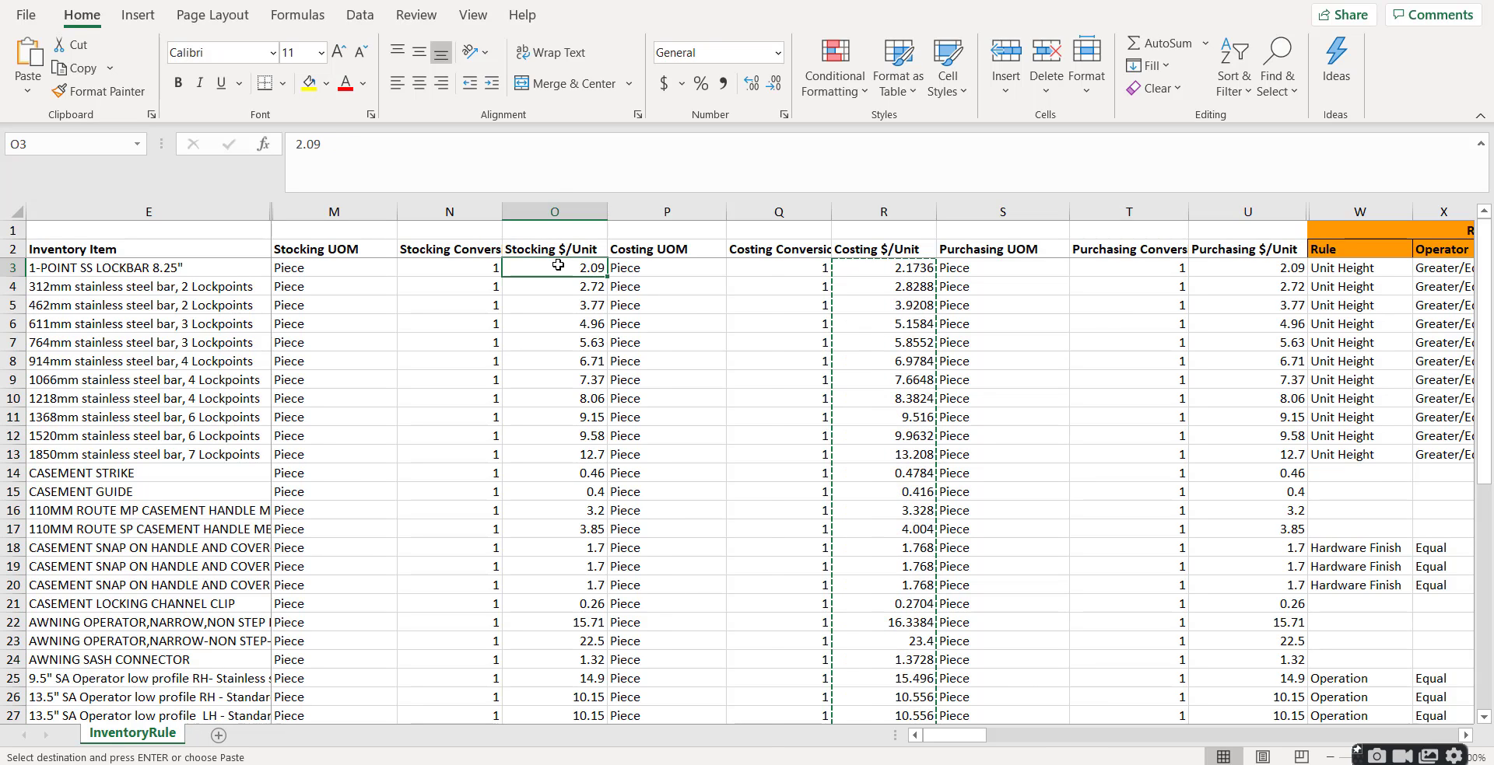
pyautogui.click(635, 312)
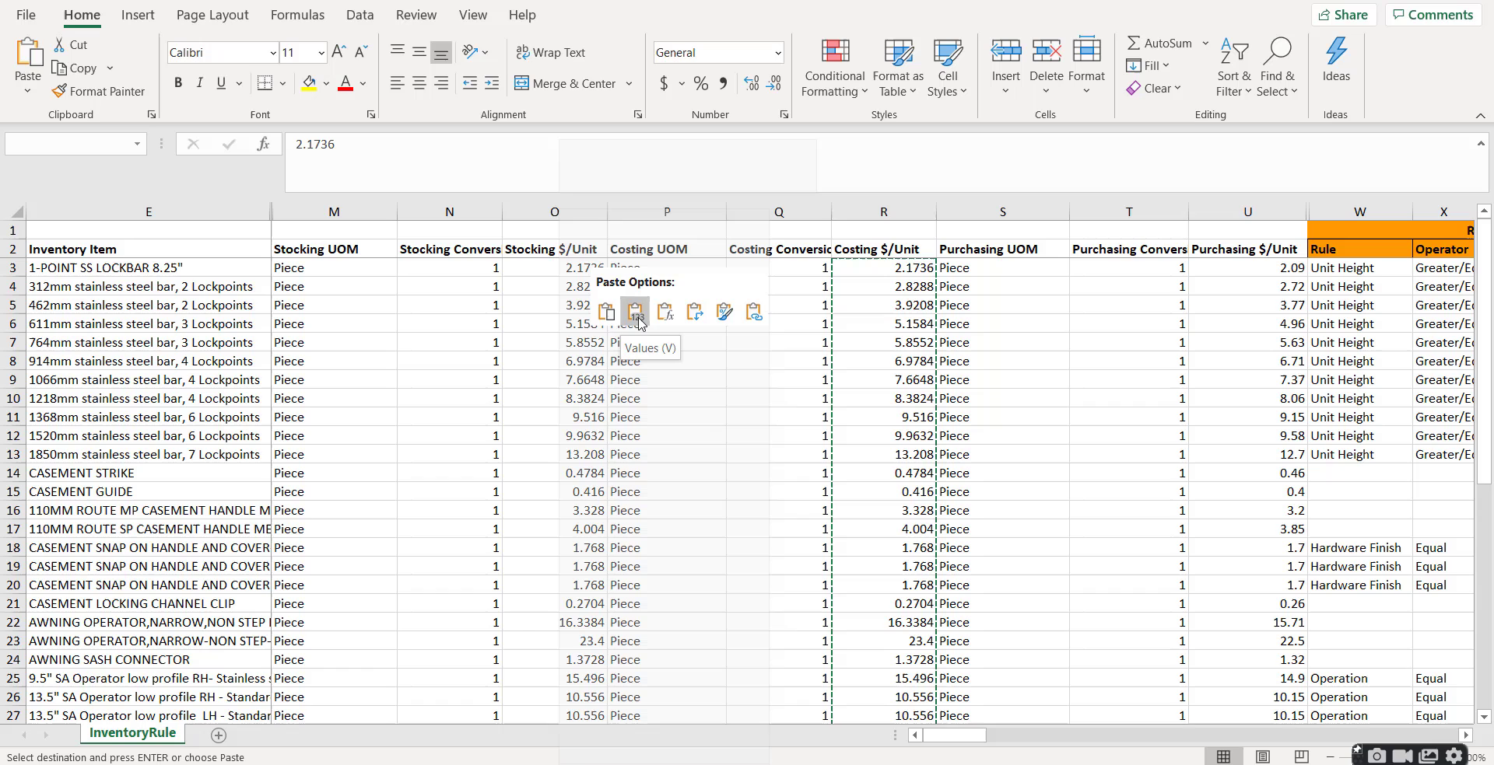
pyautogui.click(635, 312)
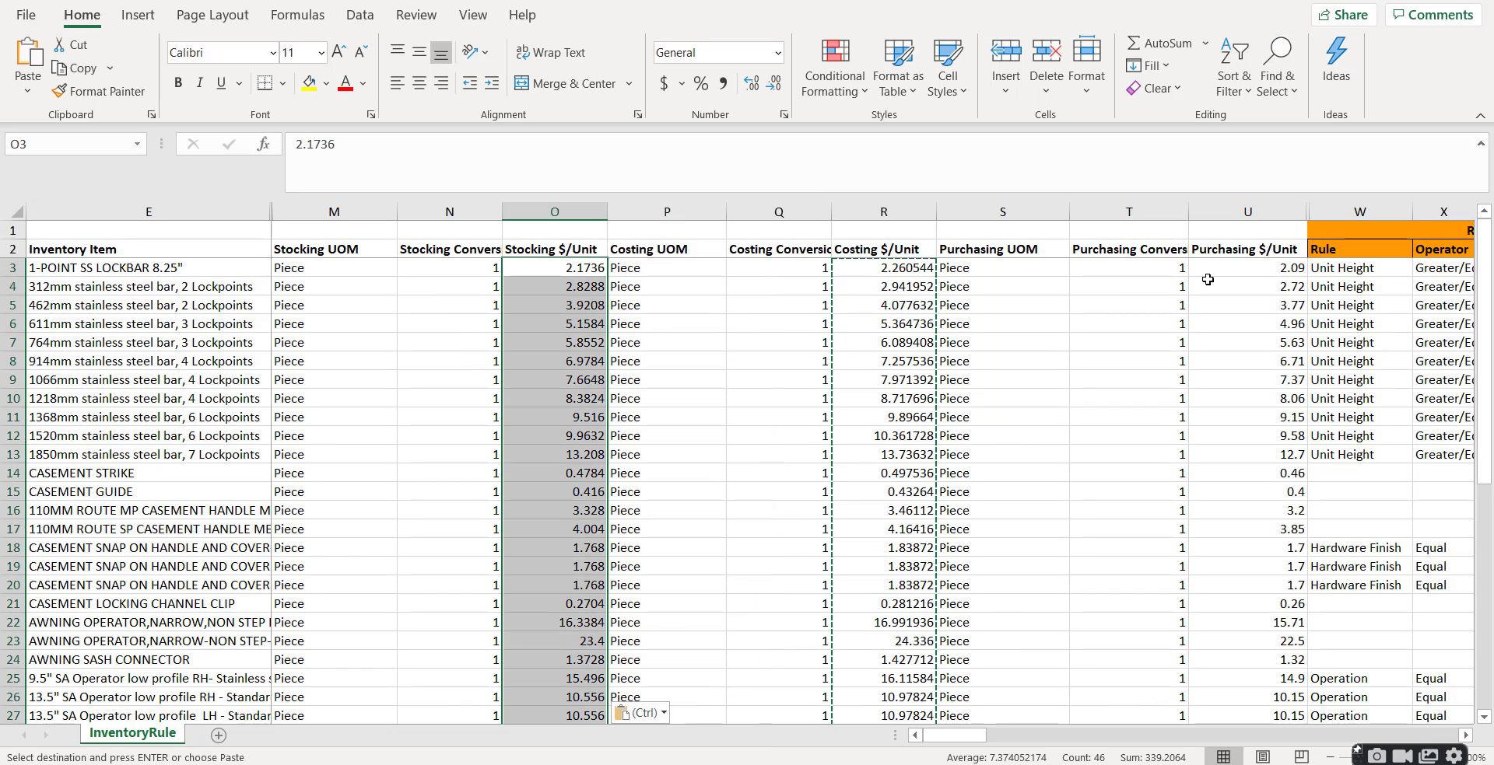
pyautogui.click(1245, 266)
pyautogui.rightClick(1246, 266)
pyautogui.click(1210, 270)
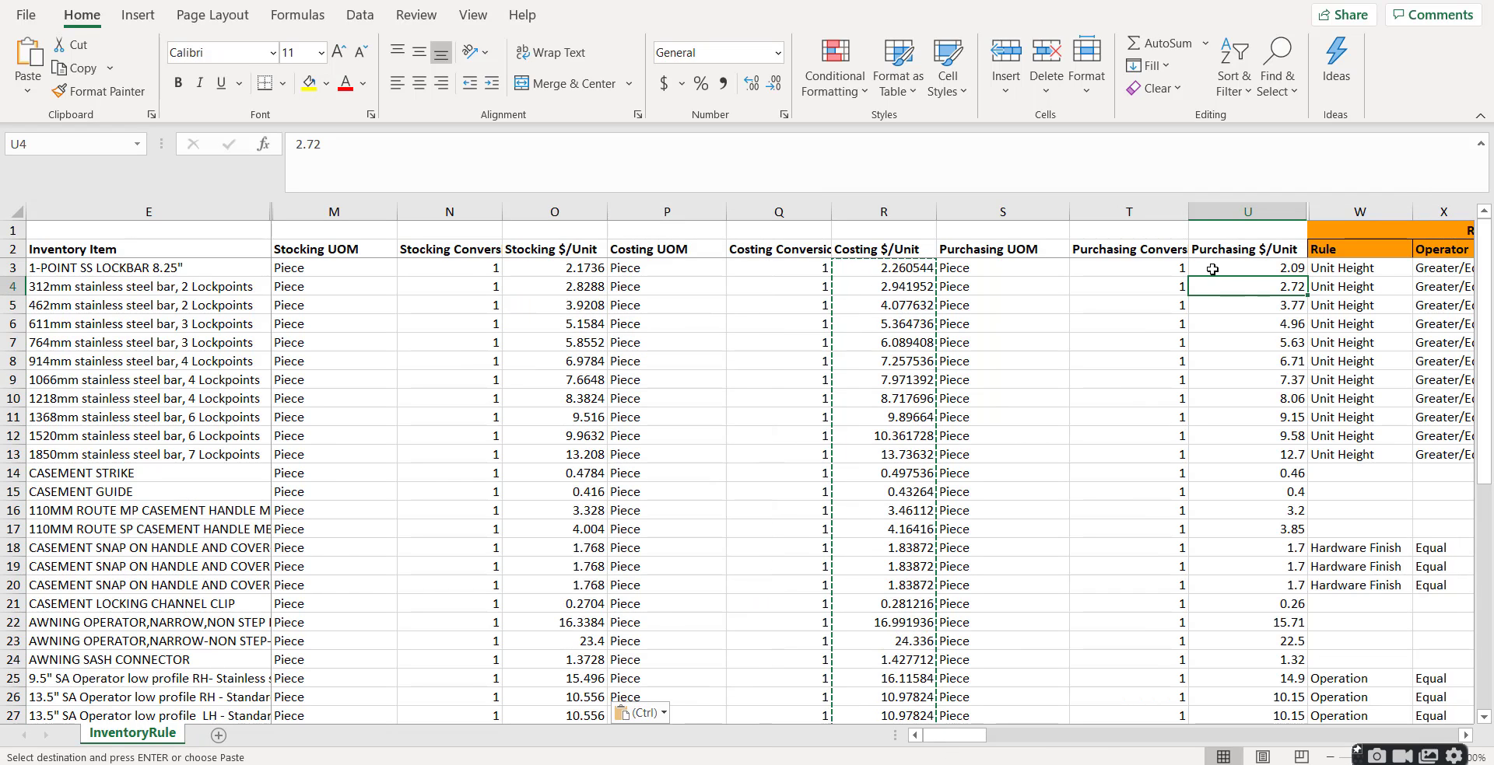
pyautogui.rightClick(1212, 269)
pyautogui.click(1285, 309)
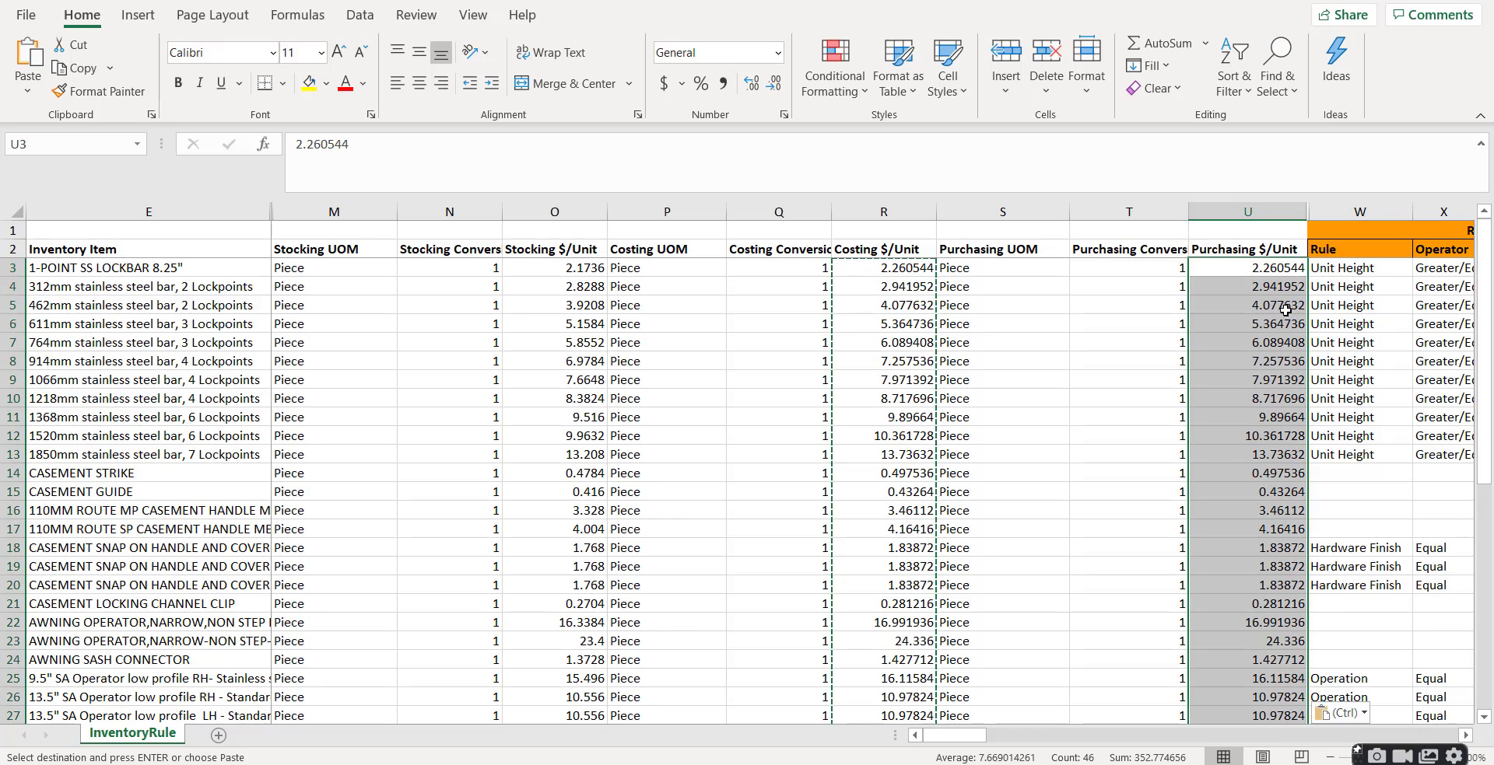
# Step: Copy O3:O48 and paste it as values into Costing (R3) and Purchasing (U3) $/Unit
pyautogui.moveTo(572, 269); pyautogui.dragTo(570, 688)
pyautogui.hotkey('ctrl', 'c')
pyautogui.scroll(7, 823, 484)
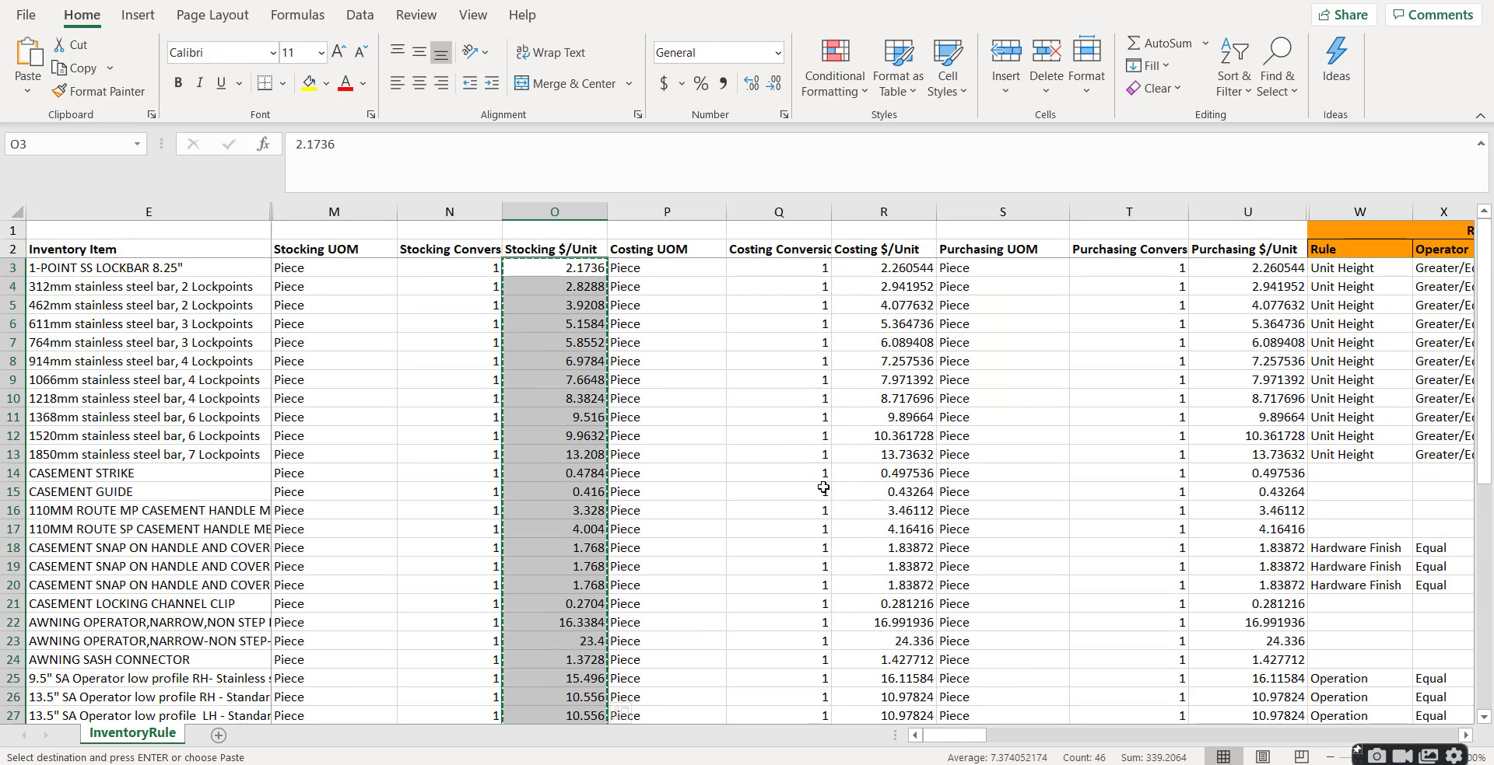
pyautogui.click(869, 266)
pyautogui.rightClick(869, 266)
pyautogui.click(947, 311)
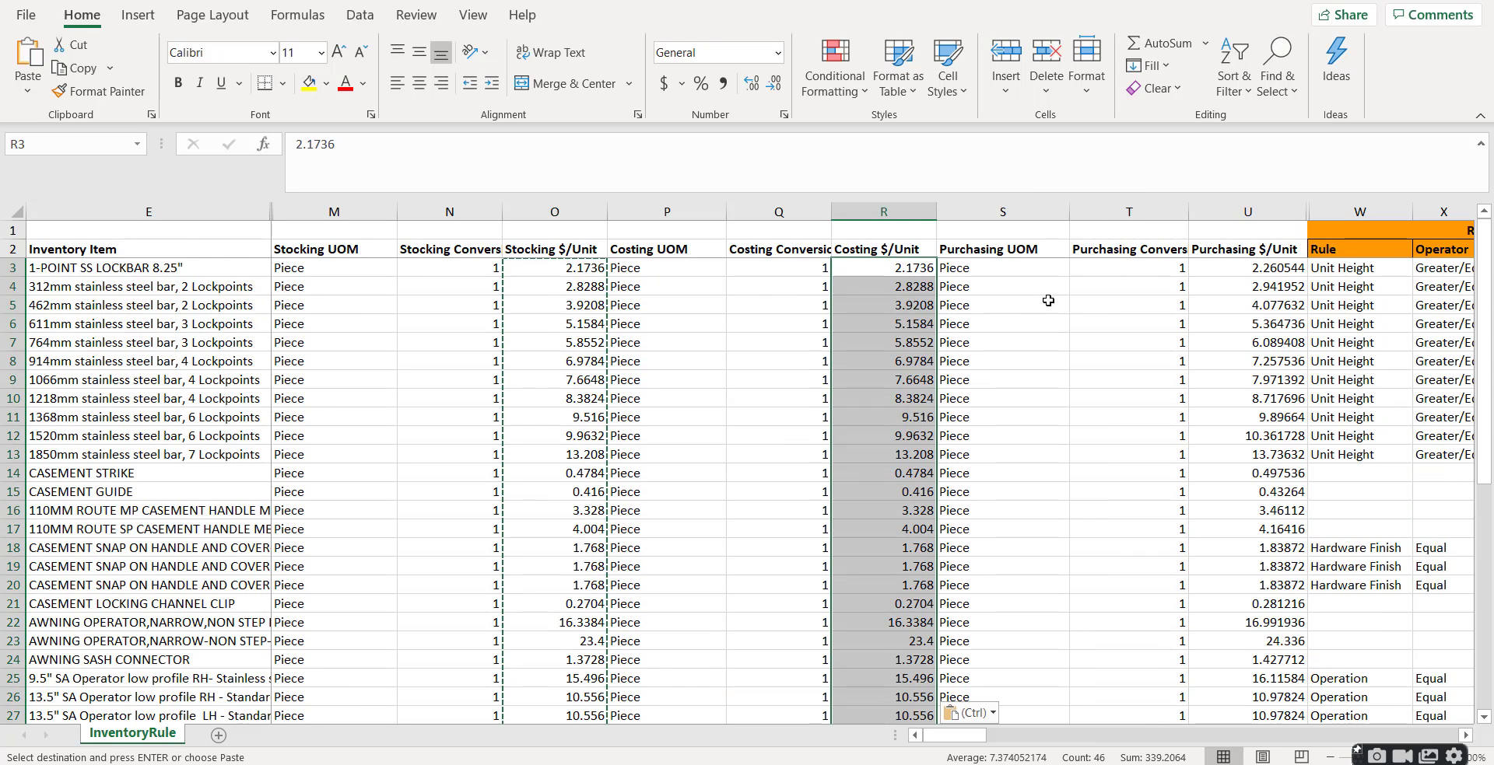
pyautogui.rightClick(1229, 266)
pyautogui.click(1307, 313)
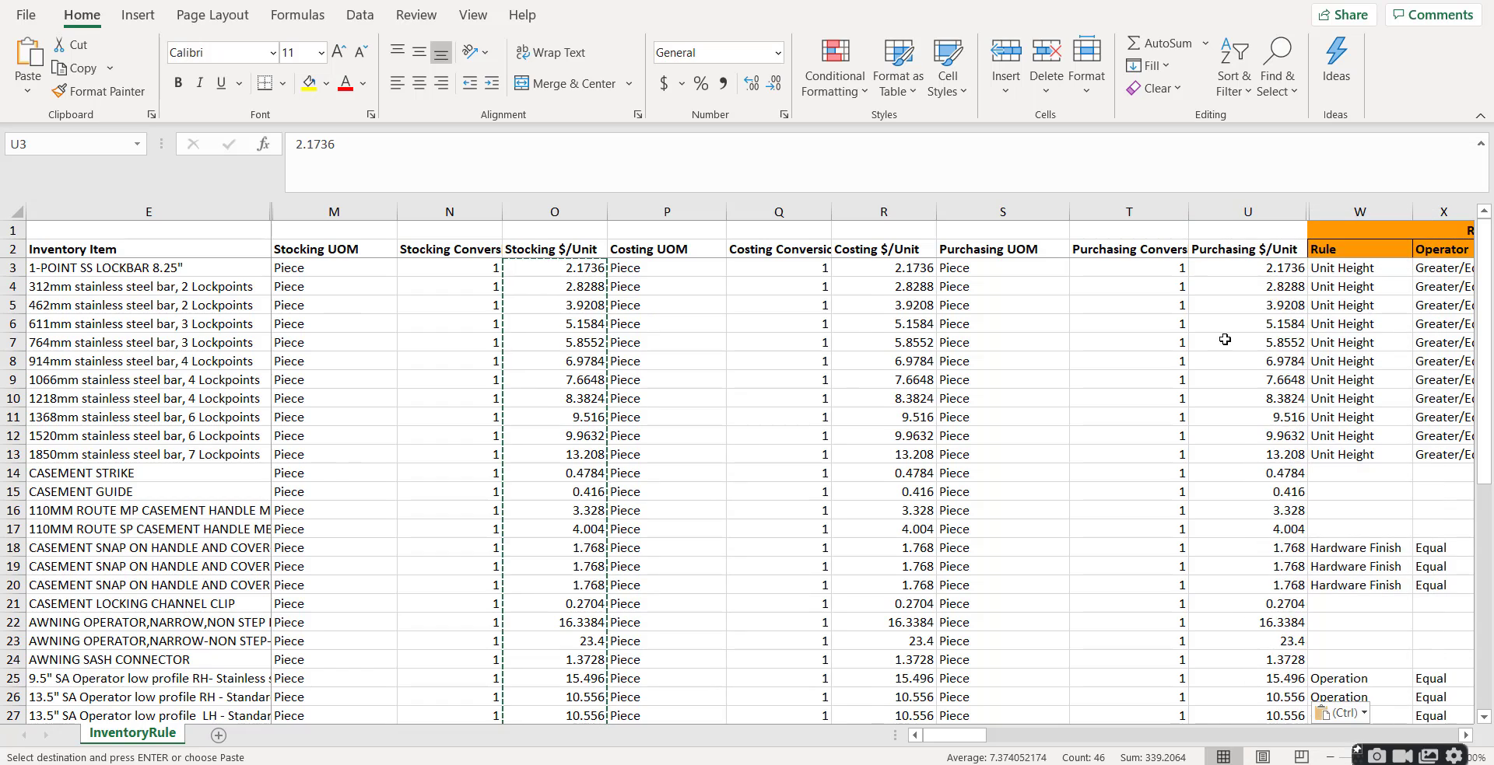
pyautogui.click(969, 398)
pyautogui.click(778, 358)
pyautogui.press('Escape')
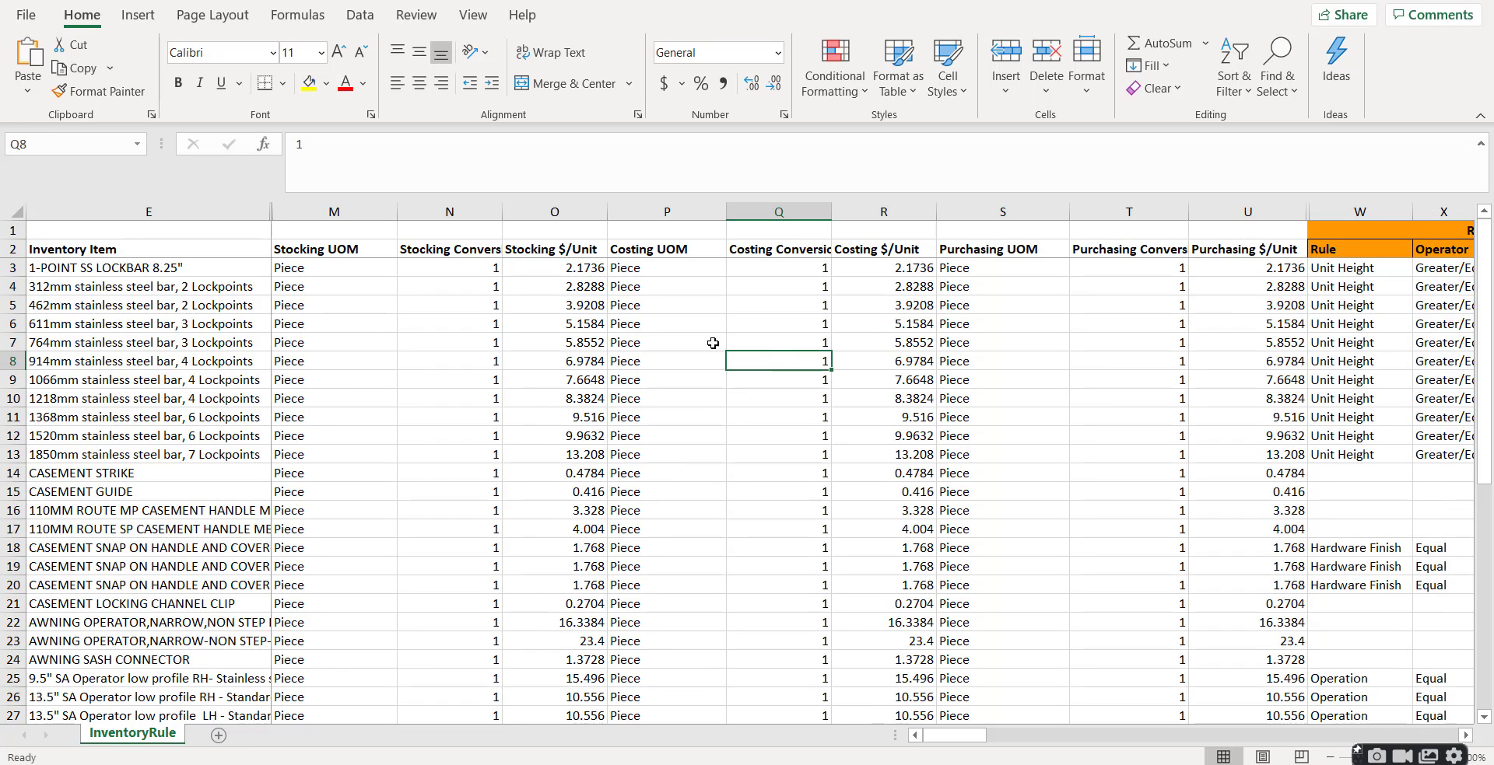